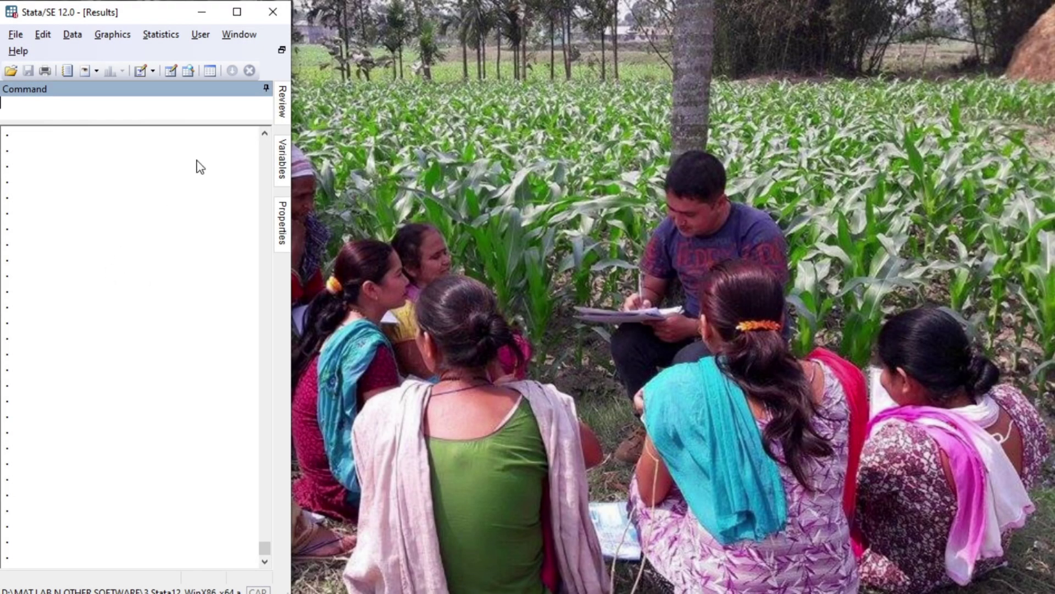
- Open the Data Editor and the Do-file Editor with the "14 stack" do-file
click(167, 191)
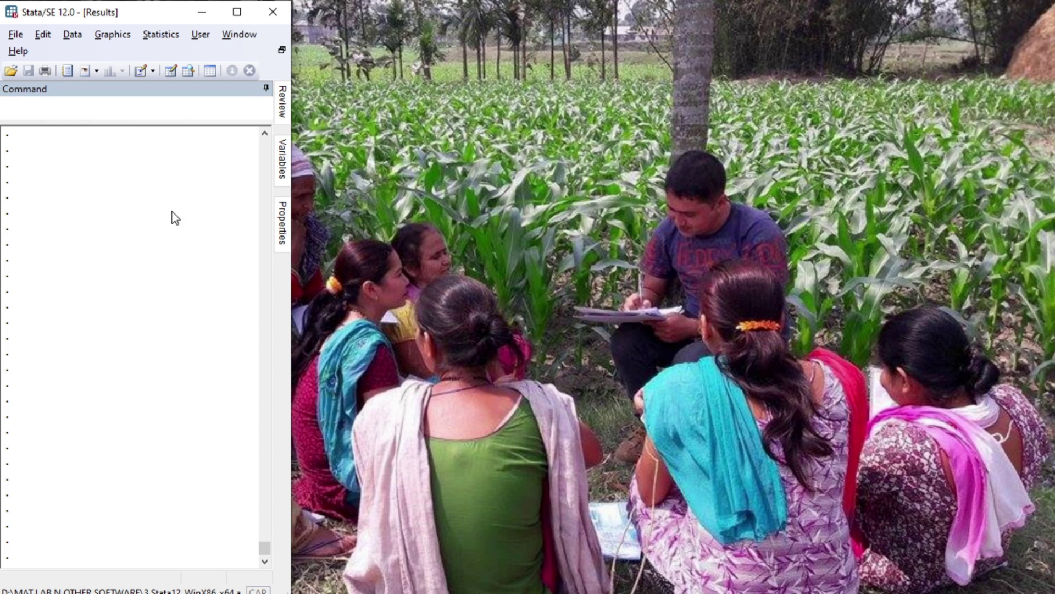
key(ctrl+8)
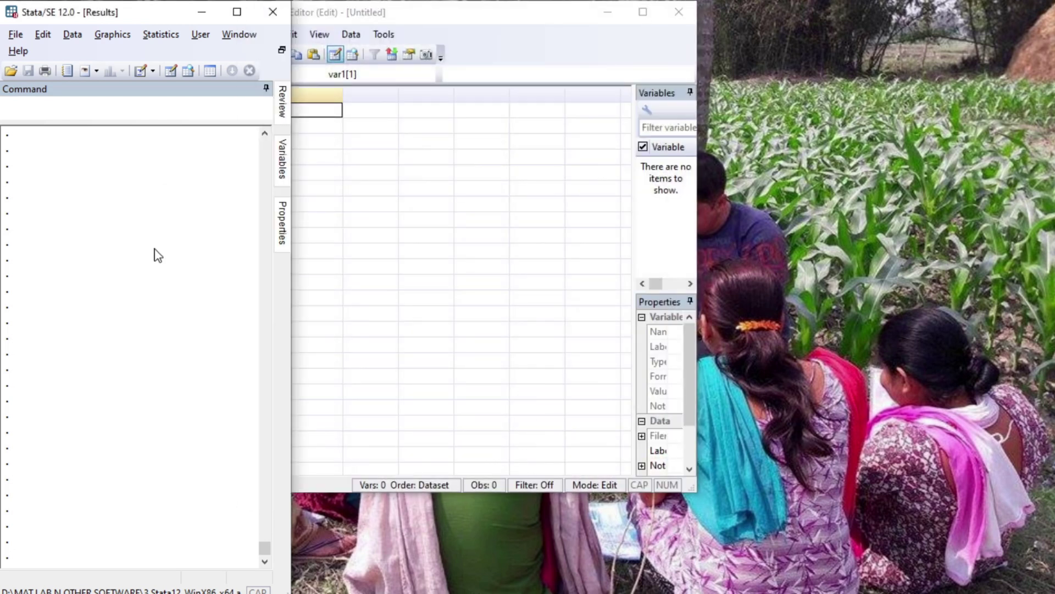
key(ctrl+9)
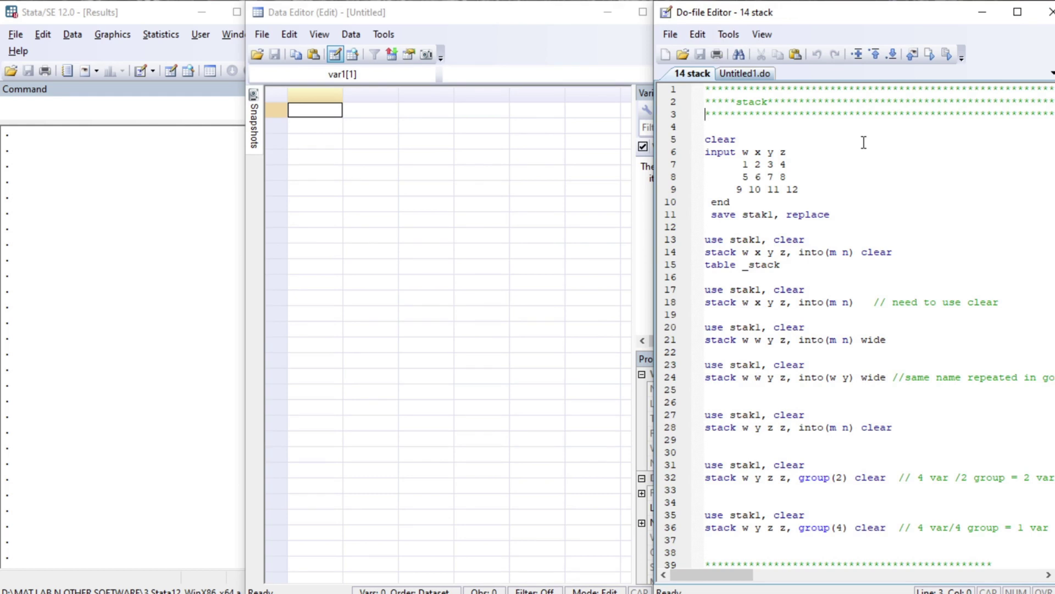
- Execute only the clear command on line 5 of the do-file to empty the data in memory
key(shift+End)
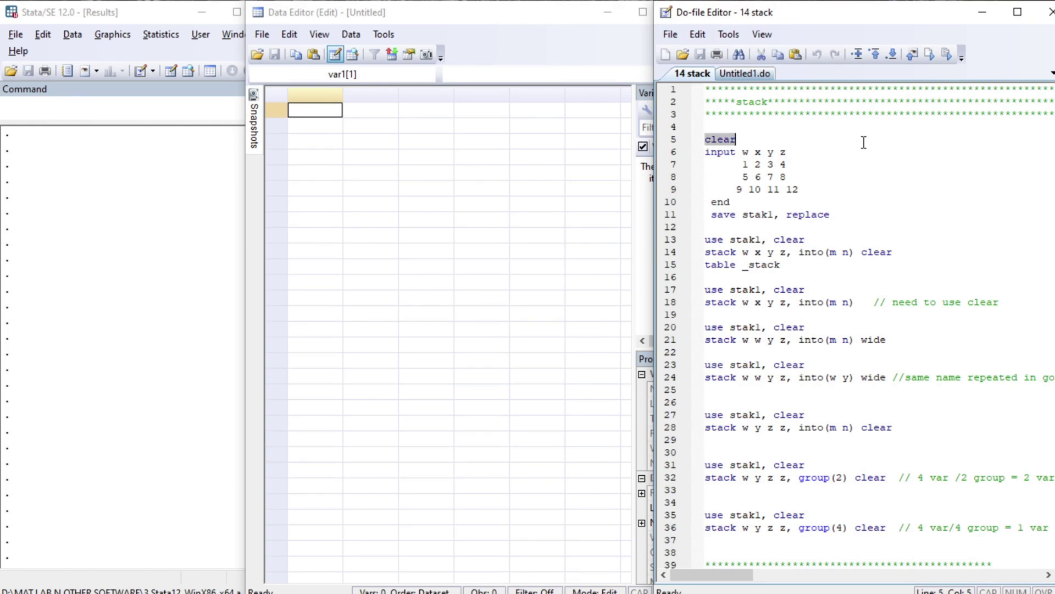
key(ctrl+d)
key(Home)
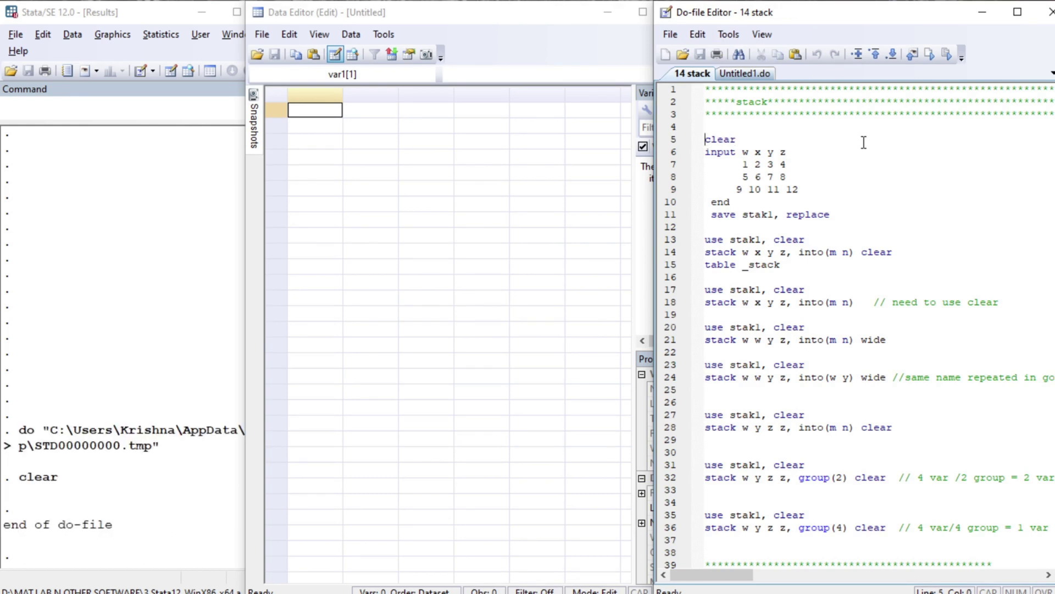
- Execute the block on lines 6–11 that inputs w, x, y and z with three rows and saves the dataset as stak1, replace
key(shift+Down)
key(shift+Down)
key(shift+Down)
key(shift+Down)
key(shift+Down)
key(shift+Down)
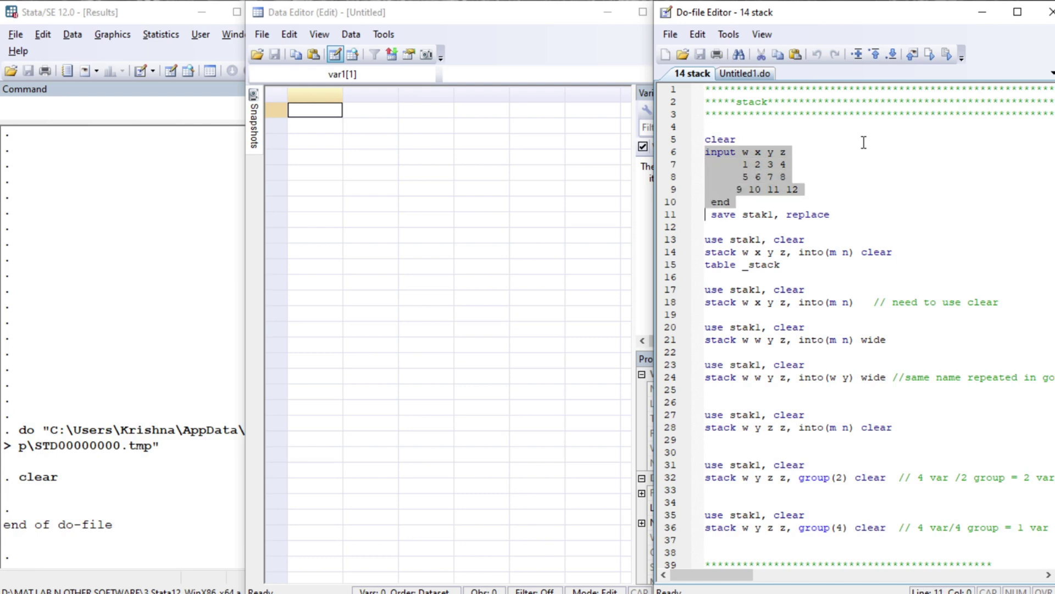
key(shift+Left)
key(ctrl+d)
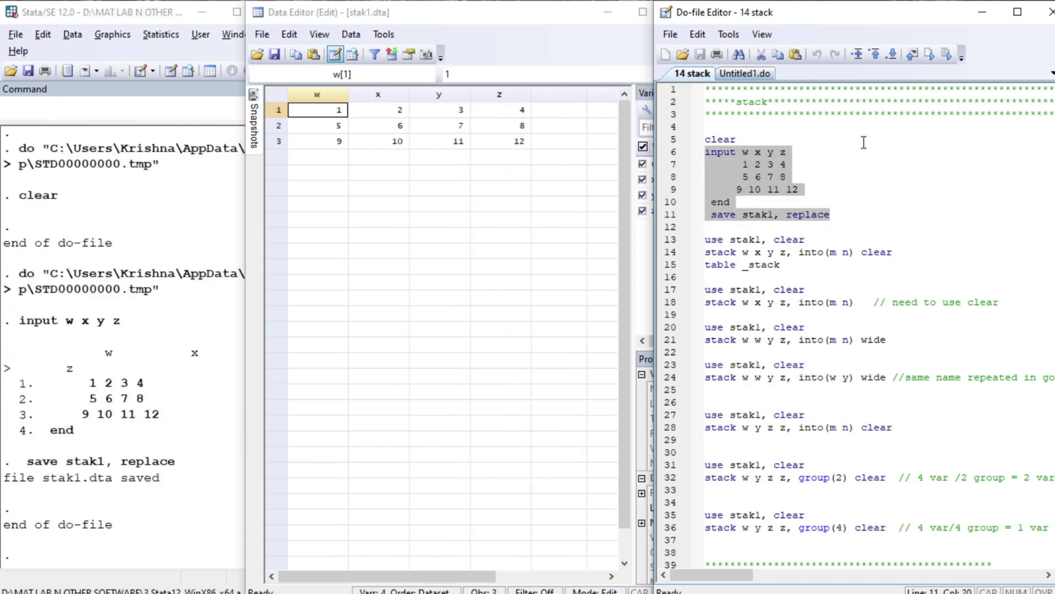
- Load the saved dataset by executing only "use stak1, clear" on line 13
key(Down)
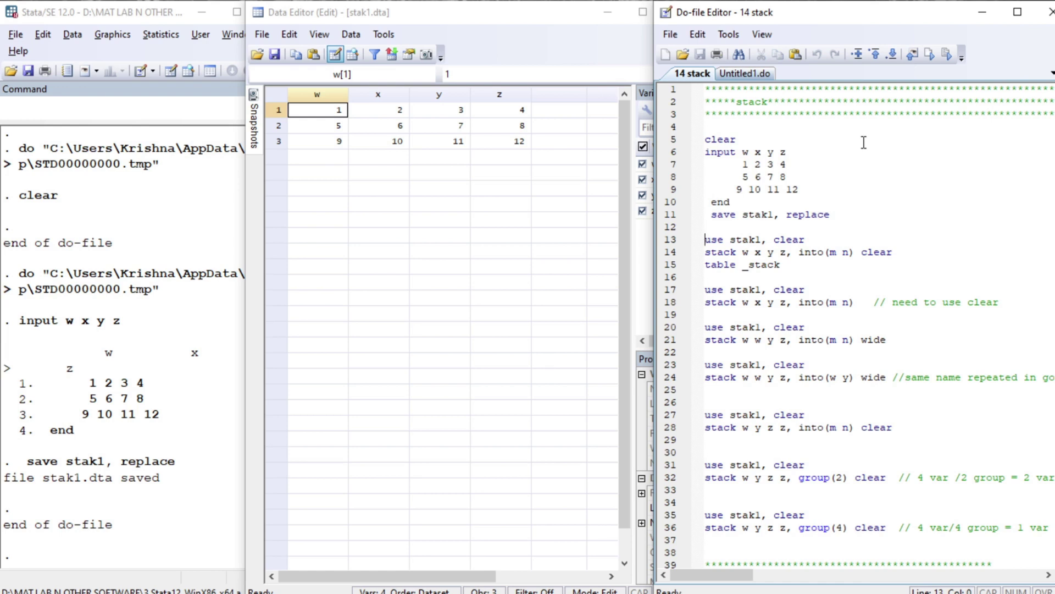
key(shift+End)
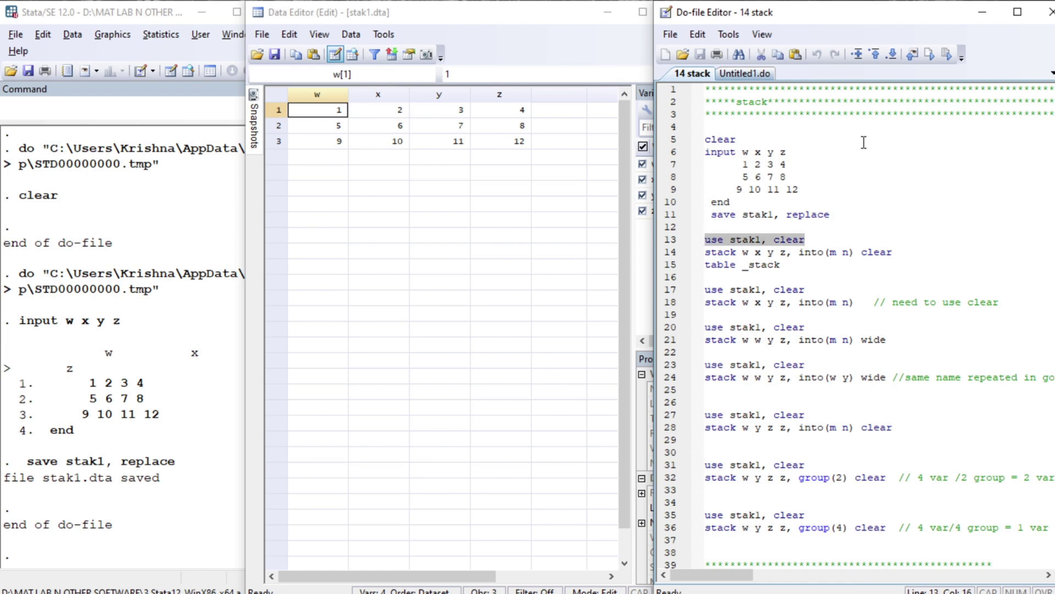
key(ctrl+d)
key(Left)
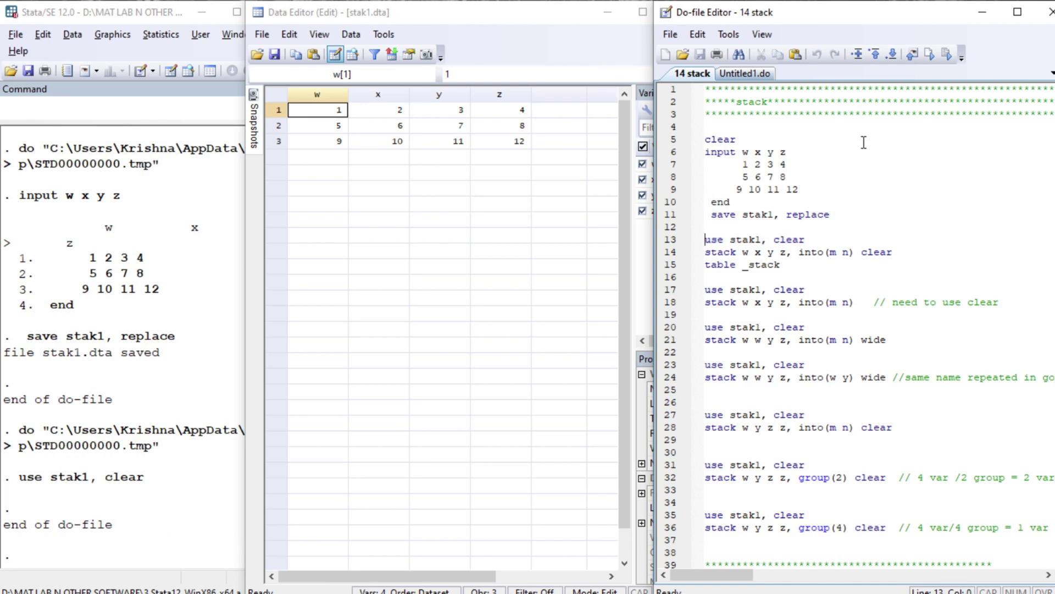
- Examine the parts of "stack w x y z, into(m n) clear" on line 14: the variable list, the into() variables and the clear option
key(ctrl+Right)
key(ctrl+Right)
key(ctrl+Right)
key(ctrl+Right)
key(ctrl+Right)
key(ctrl+Right)
key(ctrl+Right)
key(Right)
key(Right)
key(Right)
key(Right)
key(Left)
key(Left)
key(Left)
key(Left)
key(Right)
key(Right)
key(Right)
key(Right)
key(Right)
key(Right)
key(Right)
key(Right)
key(Right)
key(Right)
key(Right)
key(Right)
key(Left)
key(Left)
key(Left)
key(Left)
key(Left)
key(Left)
key(Left)
key(Left)
key(Left)
key(Left)
key(Left)
key(shift+Left)
key(shift+Right)
key(shift+Right)
key(shift+Right)
key(shift+Right)
key(shift+Right)
key(Left)
key(Left)
key(Left)
key(shift+Left)
key(shift+Left)
key(shift+Left)
key(Right)
key(Right)
key(shift+Right)
key(shift+Right)
key(shift+Right)
key(shift+Right)
key(Left)
key(Left)
key(Right)
key(Right)
- Execute "stack w x y z, into(m n) clear" on line 14 to stack the four variables into m and n
click(779, 254)
click(706, 252)
key(shift+End)
key(ctrl+d)
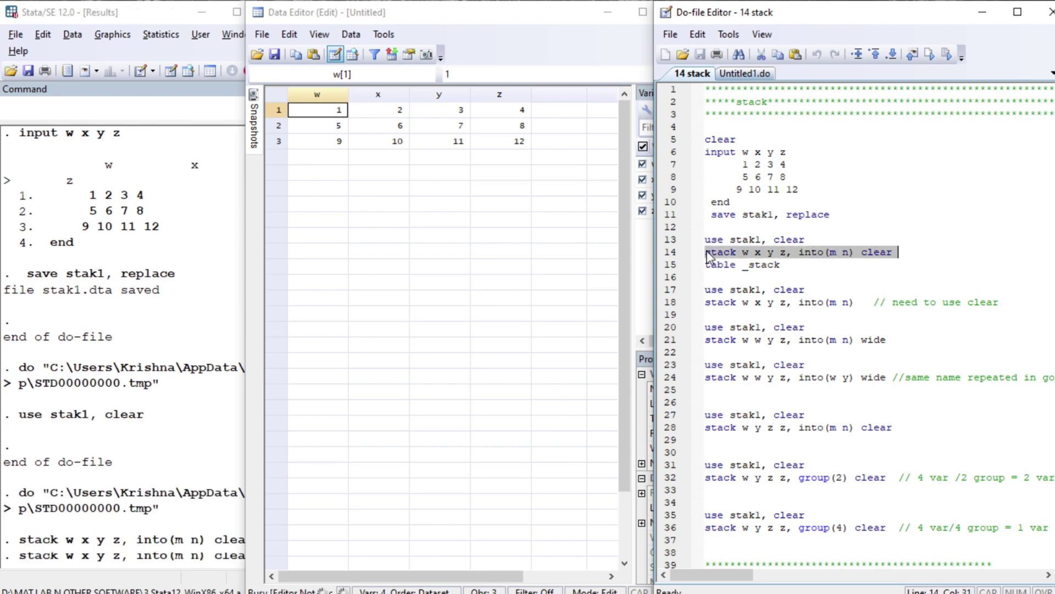
click(707, 255)
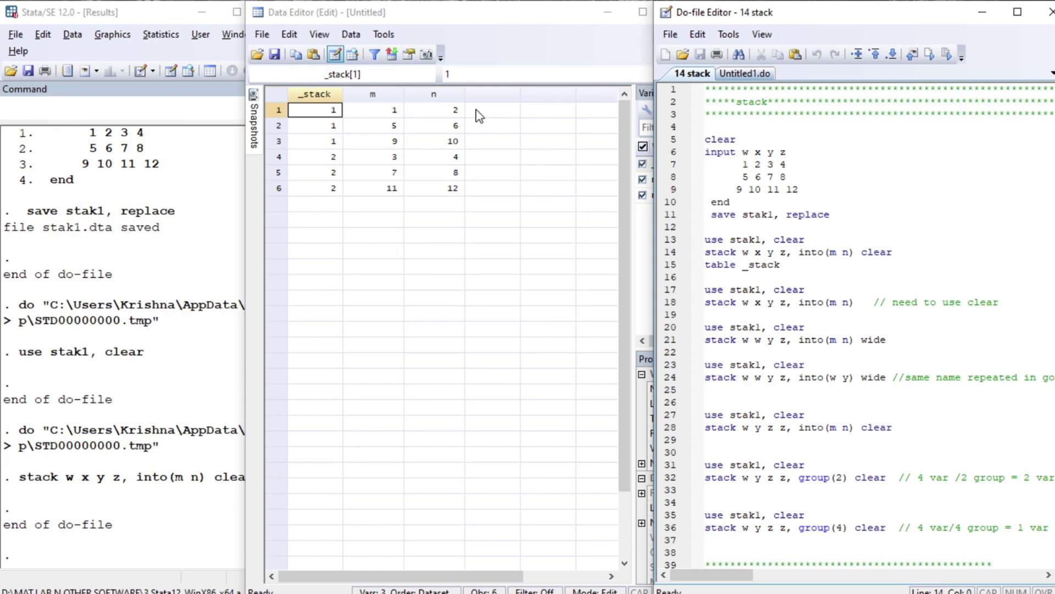
- Compare the stacked values of m and n in the Data Editor, group by group, with the original w, x, y and z input
click(393, 114)
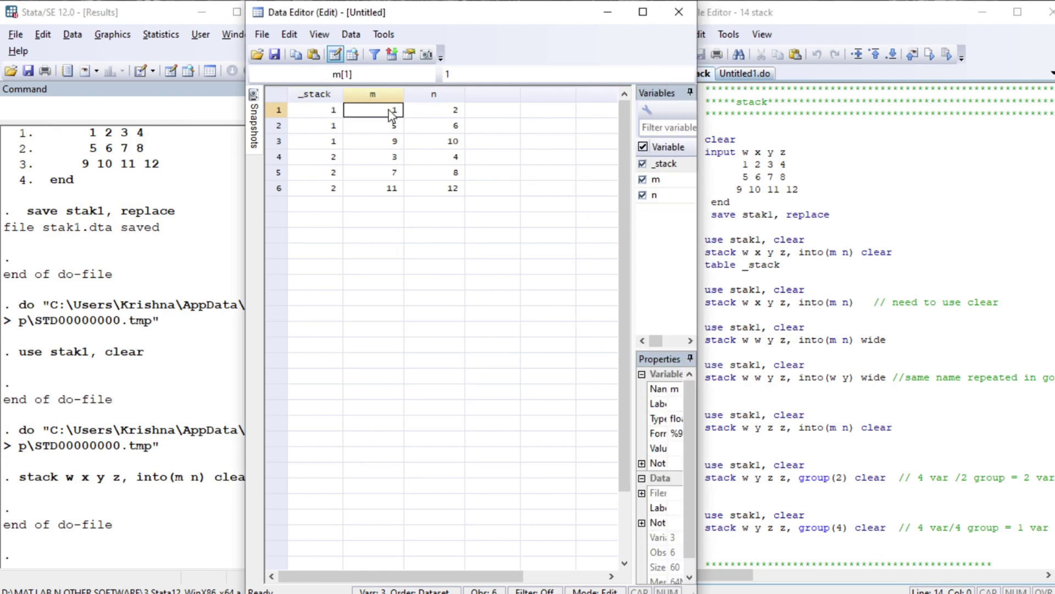
key(shift+Down)
key(shift+Down)
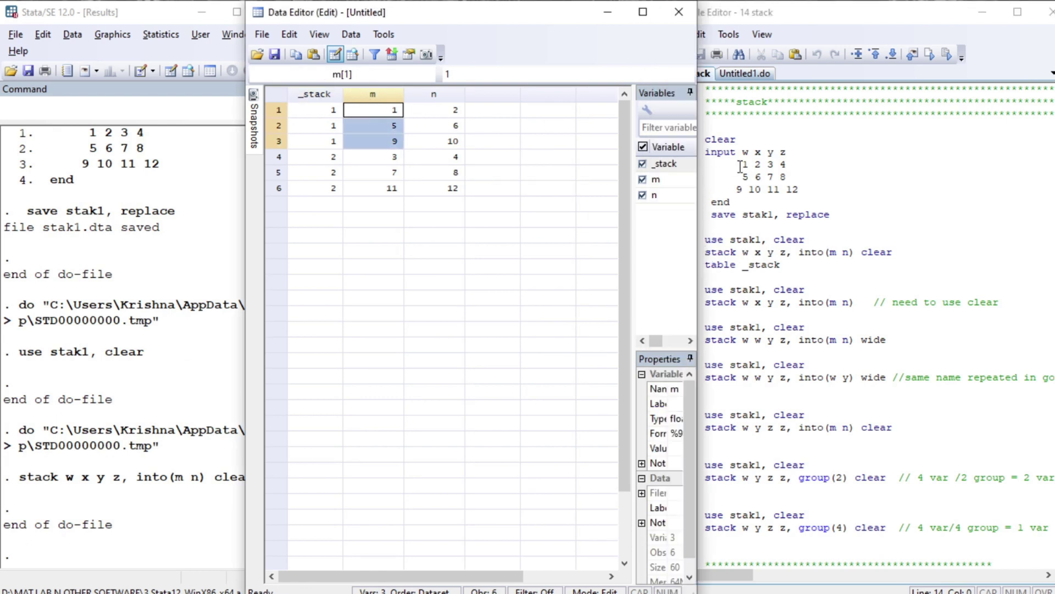
click(385, 158)
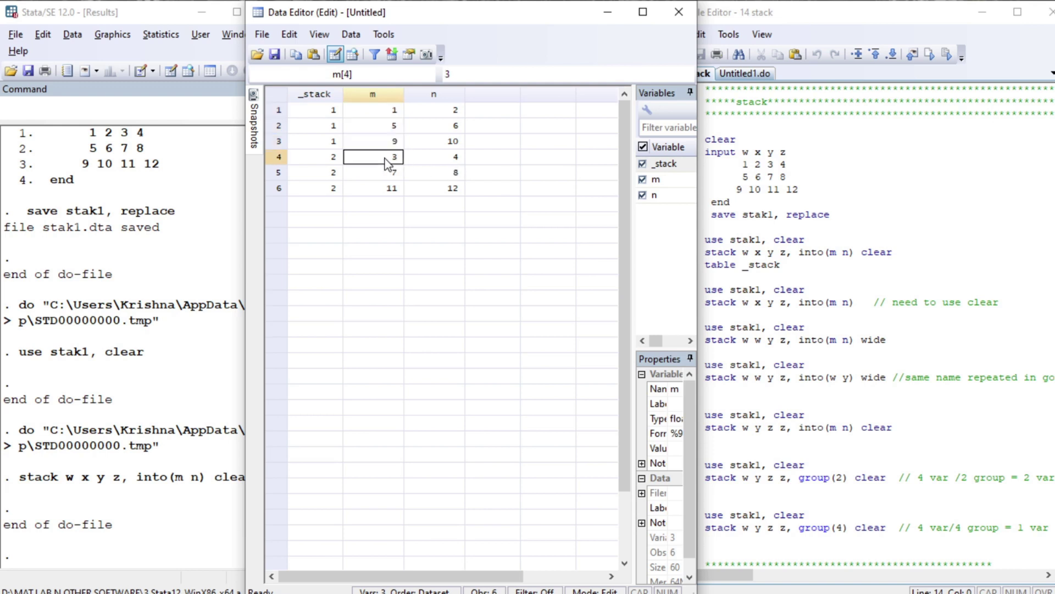
key(shift+Down)
key(shift+Down)
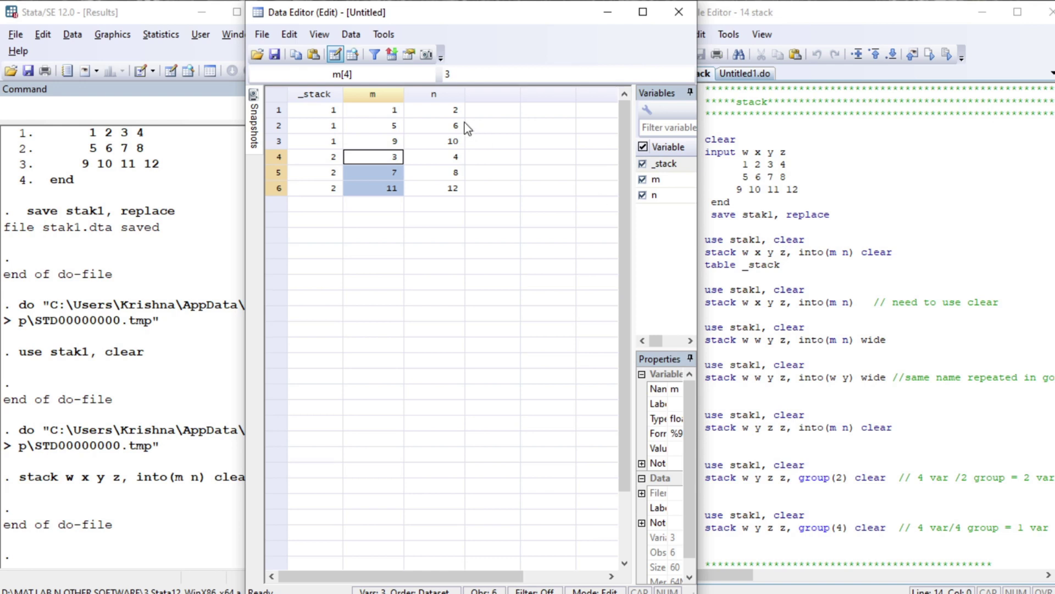
click(444, 113)
key(shift+Down)
key(shift+Down)
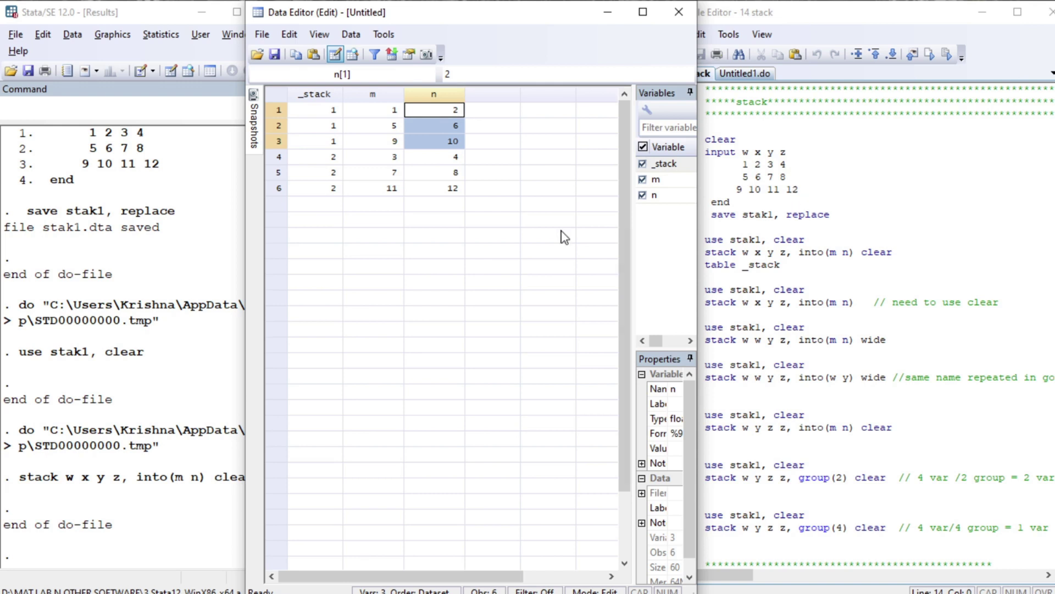
- Review the do-file lines around "table _stack" and the following stack example that omits the clear option
click(778, 281)
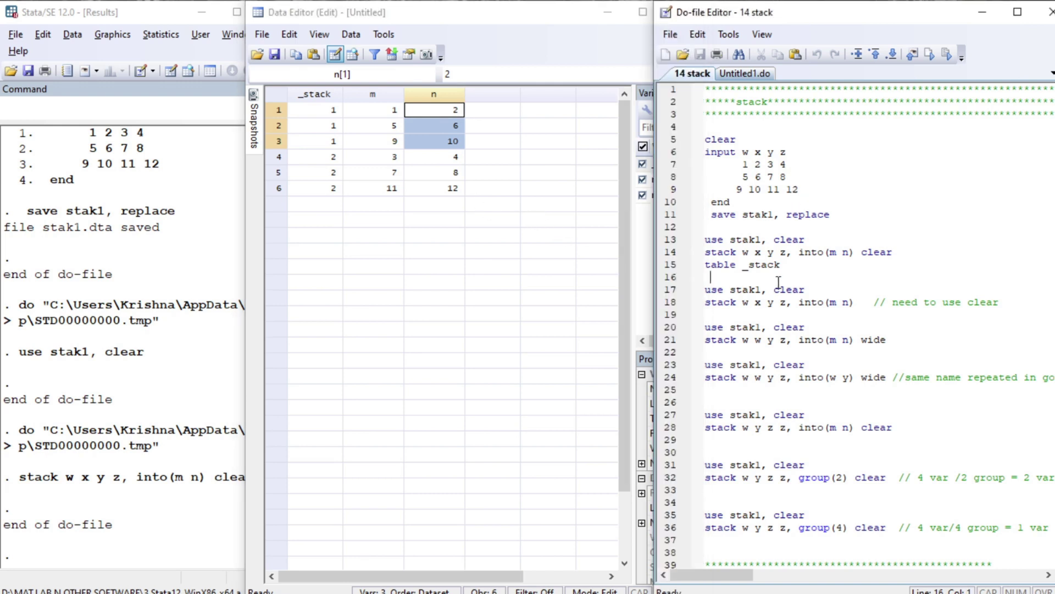
key(Right)
key(Right)
key(Right)
key(Right)
key(Right)
key(Right)
key(Right)
key(Right)
key(Right)
key(Right)
key(Right)
key(Right)
key(Right)
key(Right)
key(Right)
key(Right)
key(Right)
key(Right)
key(Right)
key(Right)
key(Right)
key(Right)
key(shift+End)
key(Left)
key(Left)
key(Down)
key(Down)
key(Down)
key(Home)
- Execute lines 17–18 together to reload stak1 and run "stack w x y z, into(m n)" without the clear option
click(864, 304)
key(Home)
key(shift+Down)
key(shift+Down)
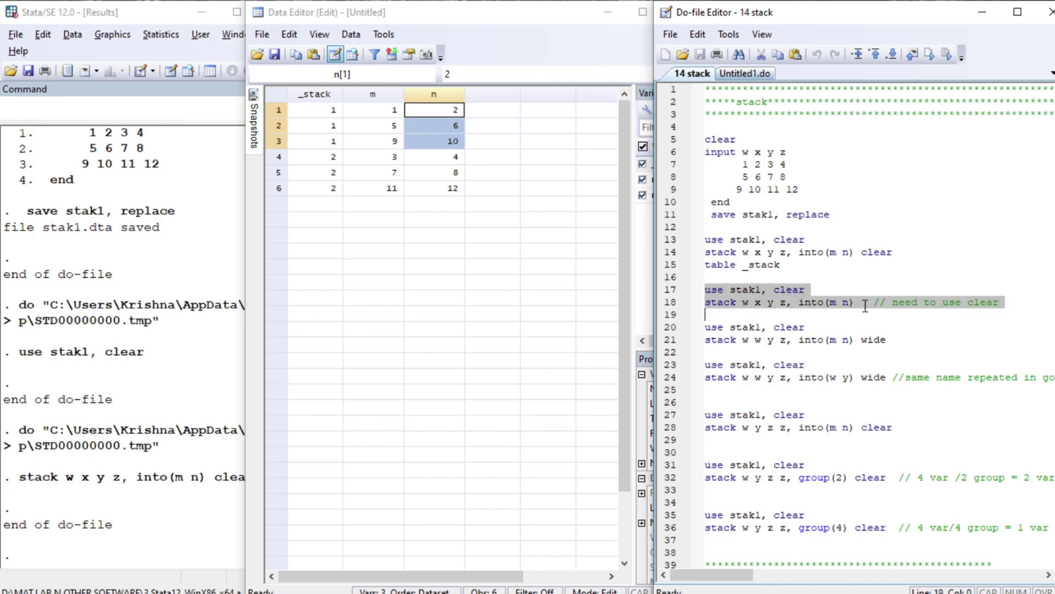
key(Left)
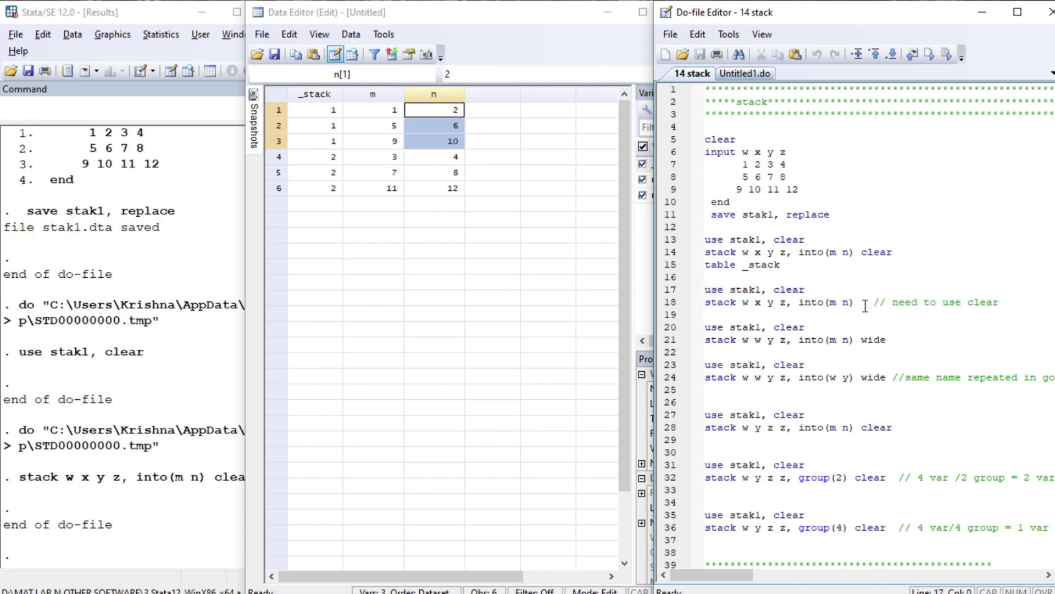
key(shift+Down)
key(shift+Down)
key(shift+Left)
key(ctrl+d)
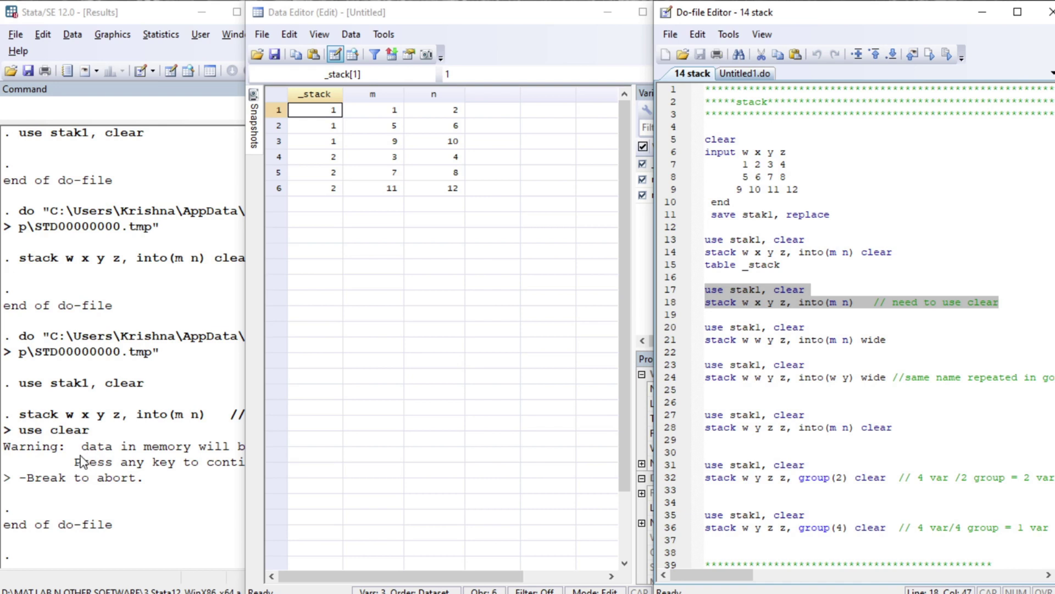
click(866, 303)
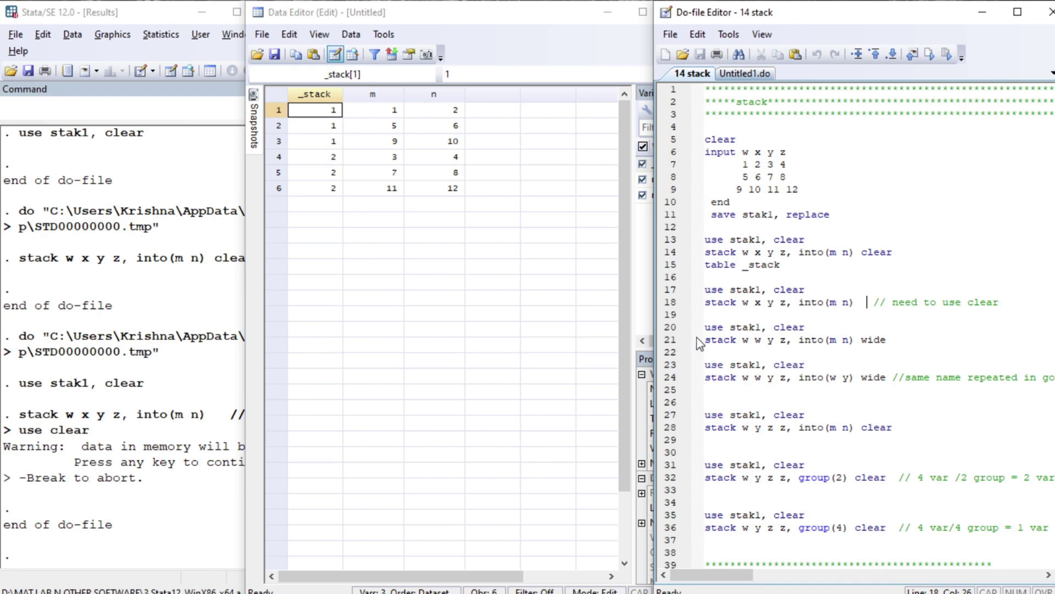
- Reload the original dataset by executing only "use stak1, clear" on line 20, ahead of the wide example
click(711, 328)
key(shift+End)
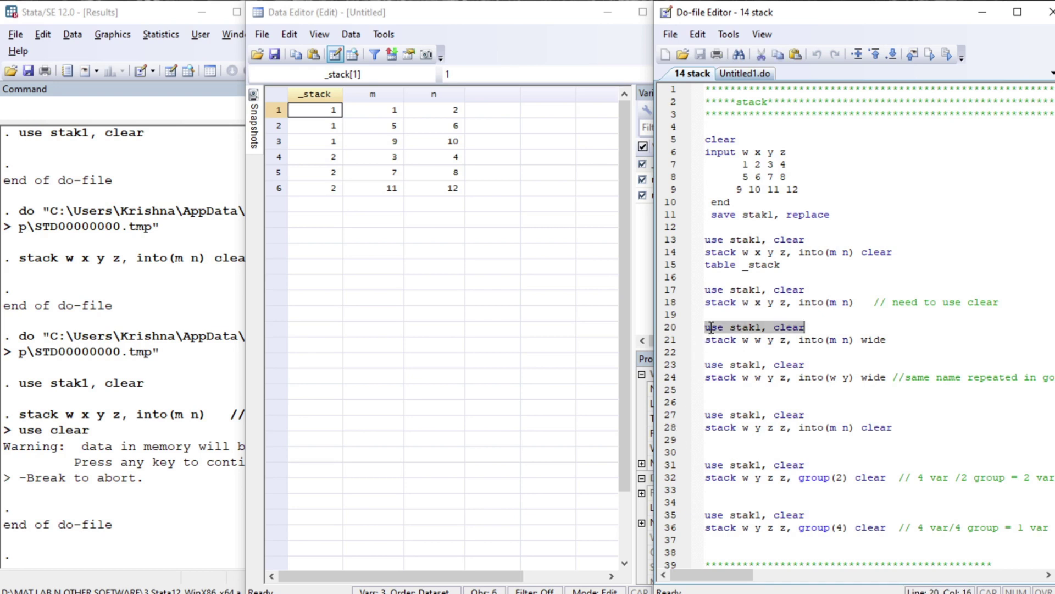
key(ctrl+d)
key(Home)
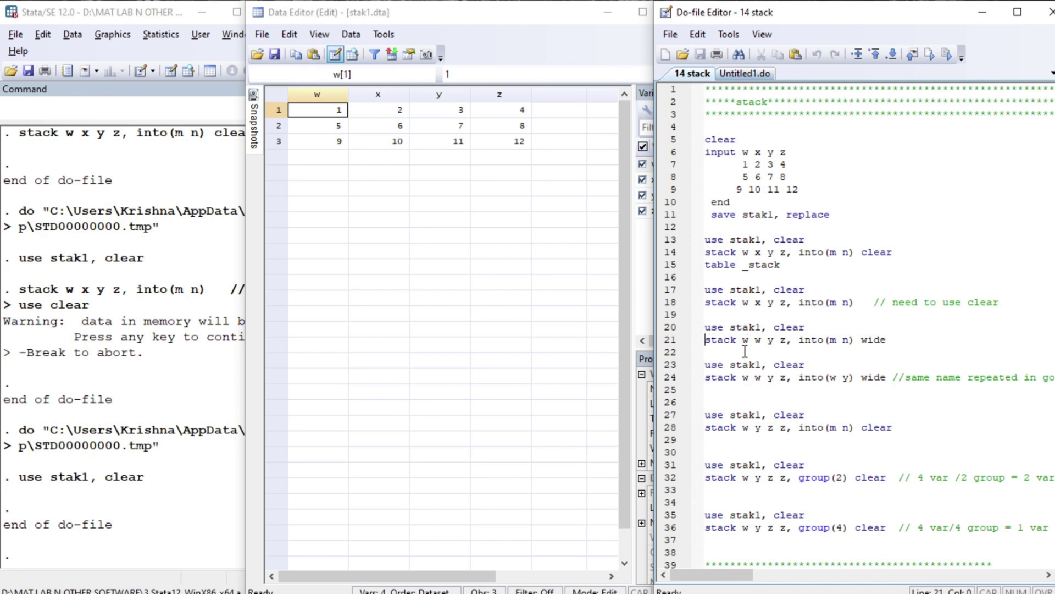
- Examine the variable list "w w y z" and its two groups in the stack command on line 21
click(767, 340)
key(Left)
key(Left)
key(Left)
key(Left)
key(Left)
key(Right)
key(shift+Right)
key(shift+Right)
key(Right)
key(Right)
key(Left)
key(Left)
click(836, 340)
click(766, 340)
key(shift+Left)
key(shift+Left)
key(shift+Left)
key(Right)
key(shift+Right)
key(shift+Right)
key(shift+Right)
- Execute only line 21, "stack w w y z, into(m n) wide", on the loaded stak1 data
key(Left)
key(Left)
key(shift+End)
key(ctrl+d)
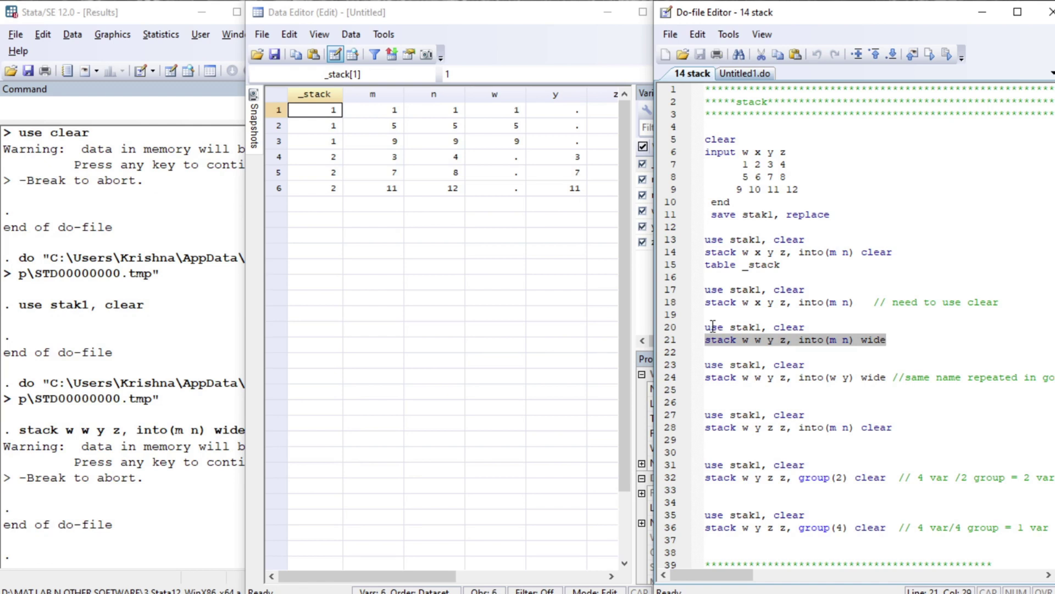
- Review the into(m n) and wide options of the stack command on line 21
key(Home)
key(Right)
key(Right)
key(Right)
key(Right)
key(Right)
key(Right)
key(Right)
key(Right)
key(Right)
key(Right)
key(Right)
key(Right)
key(Right)
key(Right)
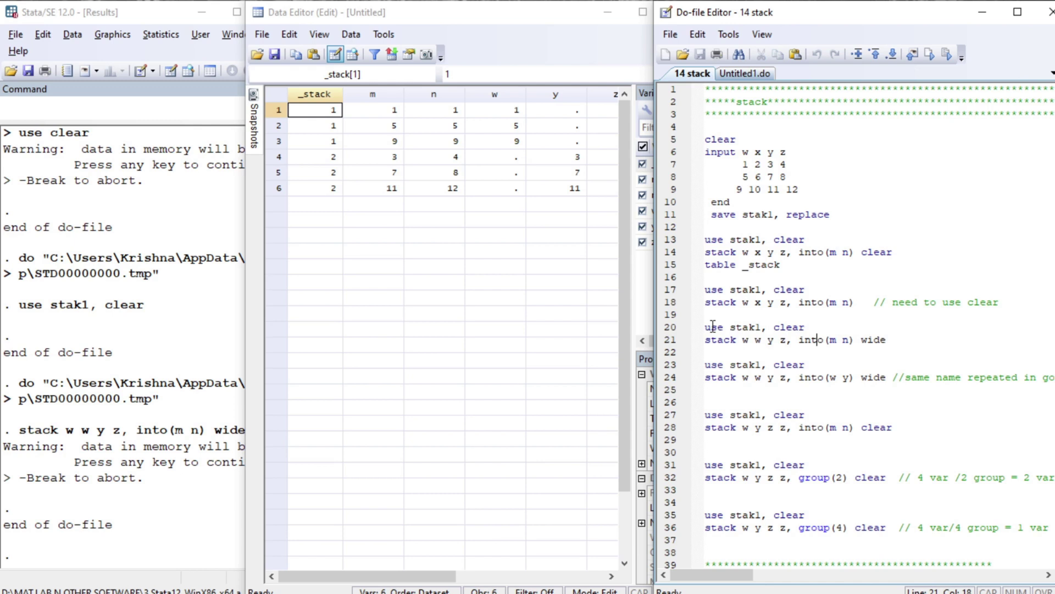
key(End)
key(Left)
key(Left)
key(Left)
key(Left)
key(Left)
key(Left)
key(Left)
key(shift+Right)
key(shift+Right)
key(shift+Right)
key(Right)
key(shift+Right)
key(shift+Right)
key(Right)
key(shift+Right)
key(shift+Right)
key(Right)
key(Right)
- Inspect the retained w, y and z columns in the Data Editor, checking the rows of each _stack group
click(500, 112)
key(shift+Down)
key(shift+Down)
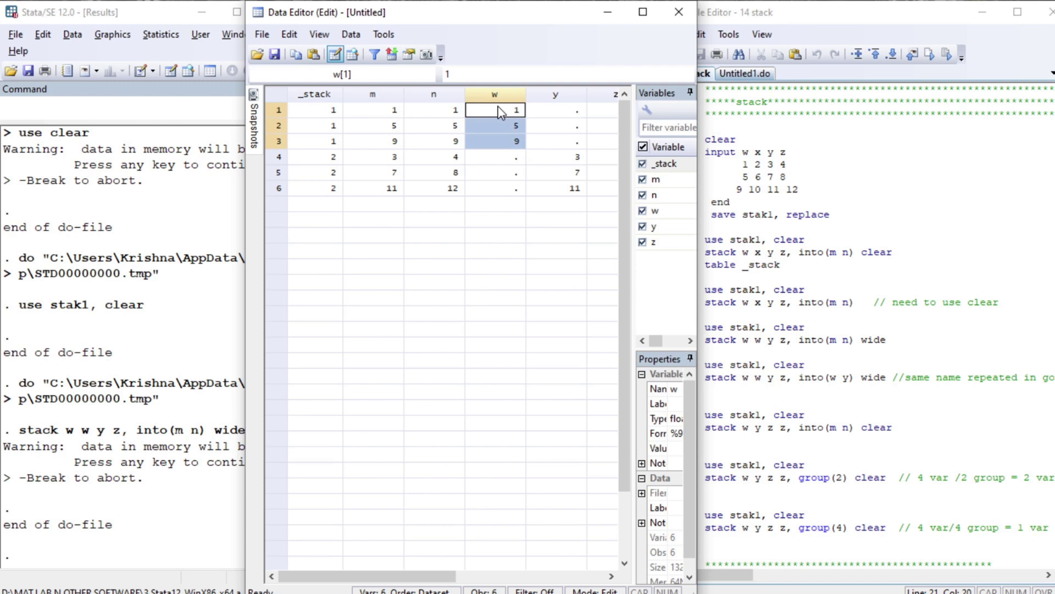
key(Down)
key(Down)
key(Down)
key(Right)
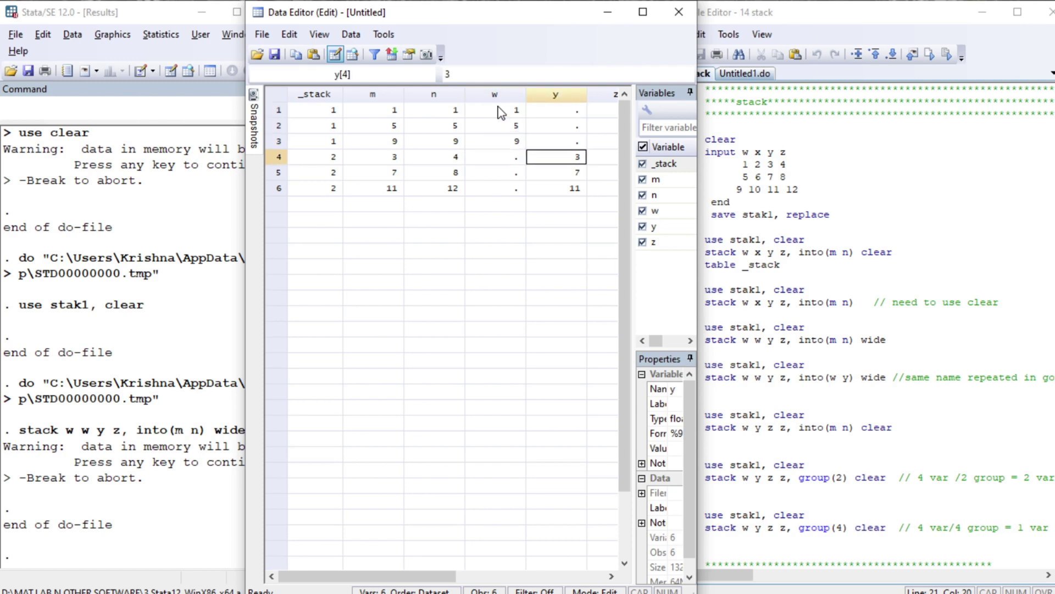
key(shift+Down)
key(shift+Down)
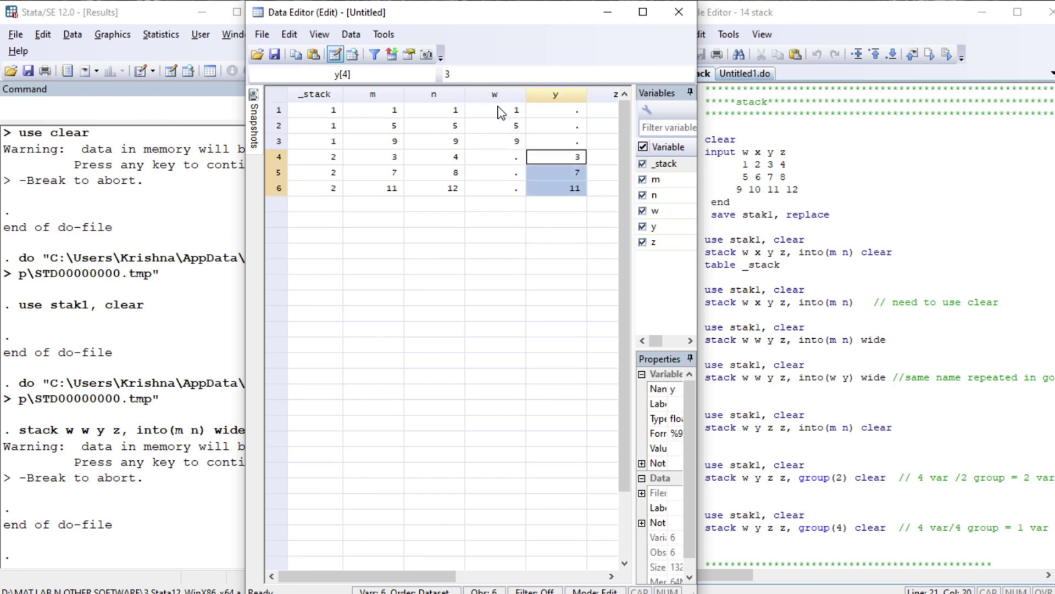
key(Right)
key(shift+Down)
key(shift+Down)
key(Left)
key(Left)
- Examine the variables w, y and z listed in the stack command on line 24 of the do-file
click(784, 391)
click(763, 379)
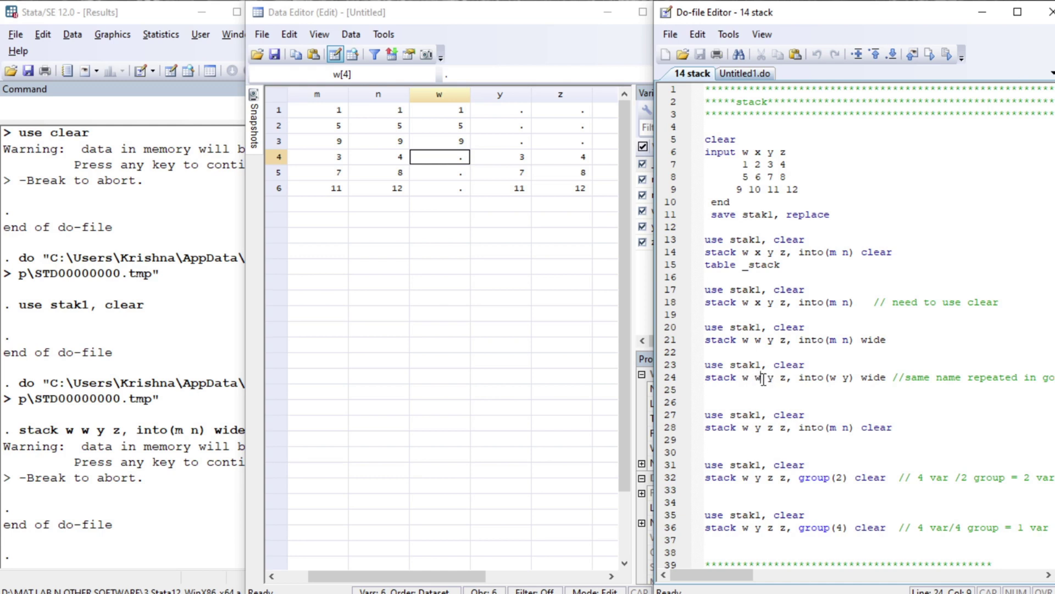
click(786, 380)
click(761, 379)
key(Right)
key(Right)
key(Right)
key(Right)
key(shift+Right)
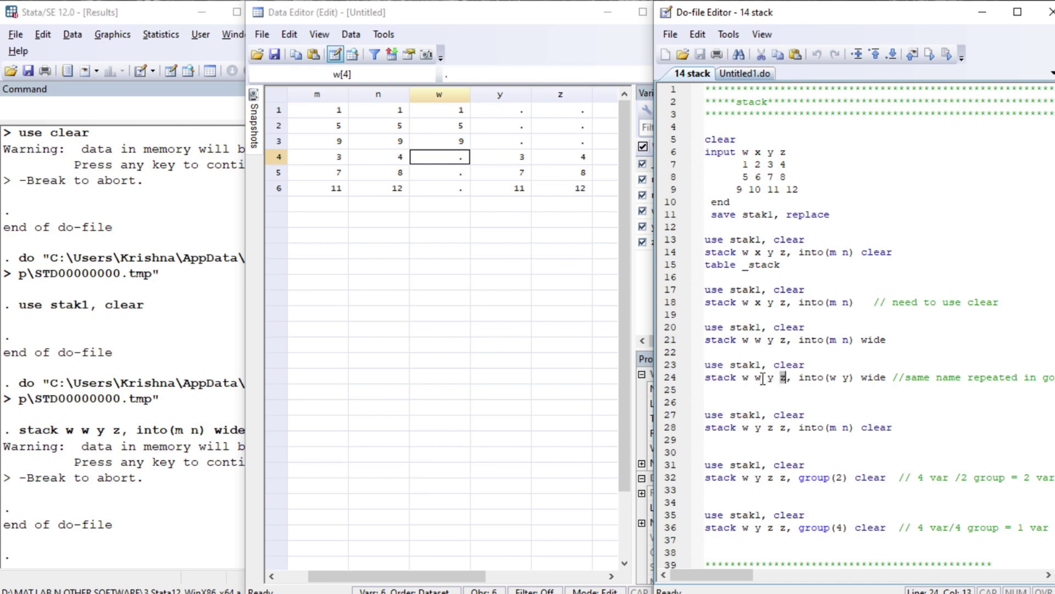
click(770, 378)
drag(770, 378, 787, 378)
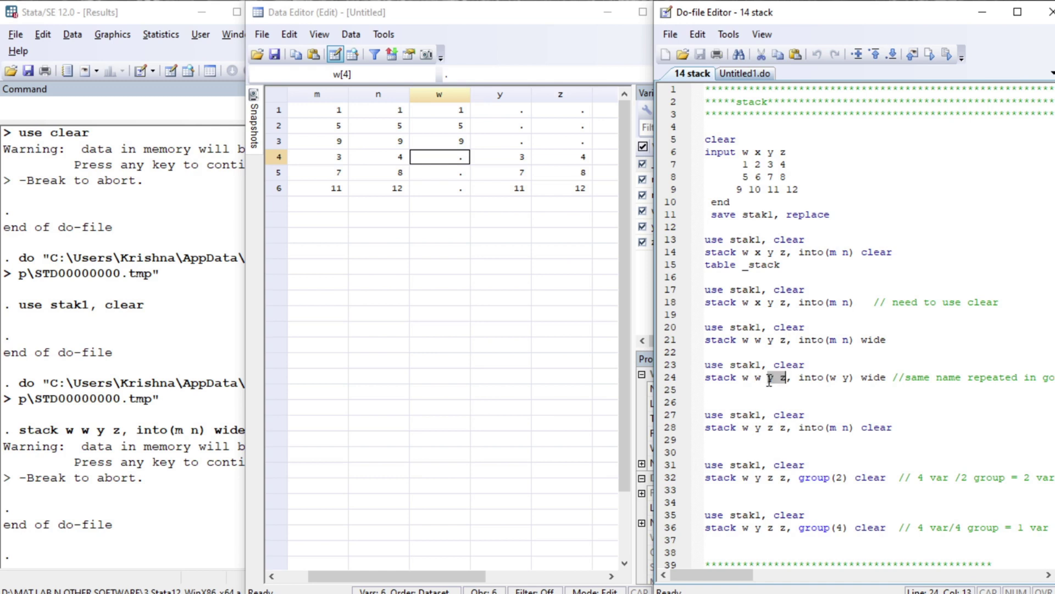
- Compare the y and z values of the first _stack group with those of the second in the Data Editor
click(521, 112)
key(shift+Right)
key(shift+Down)
key(shift+Down)
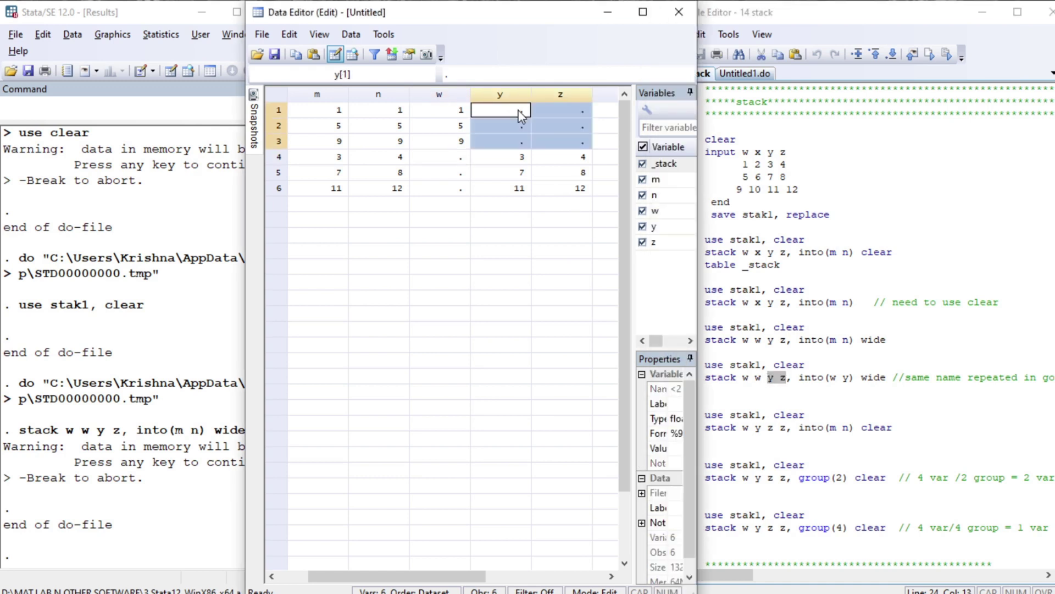
key(Down)
key(Down)
key(Down)
key(shift+Right)
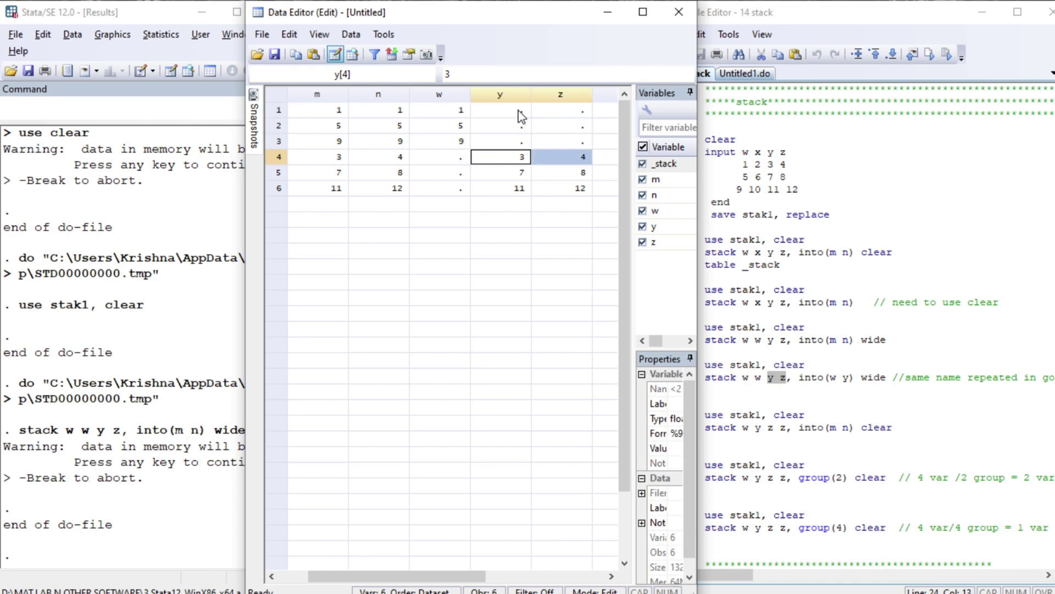
key(shift+Down)
key(shift+Down)
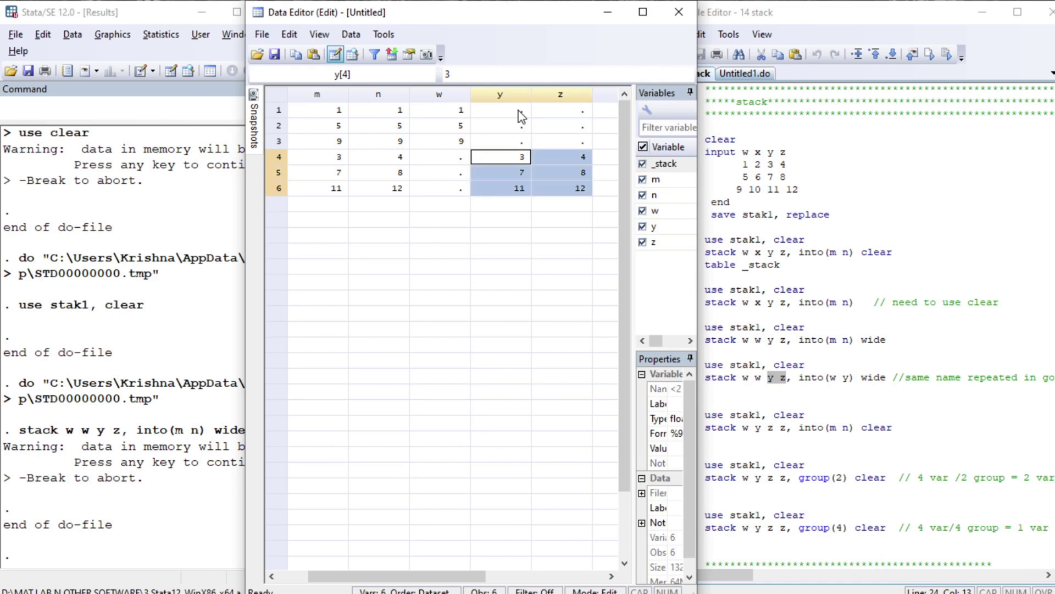
- Execute lines 20–21 together to reload stak1 and run "stack w w y z, into(m n) wide" again
click(763, 401)
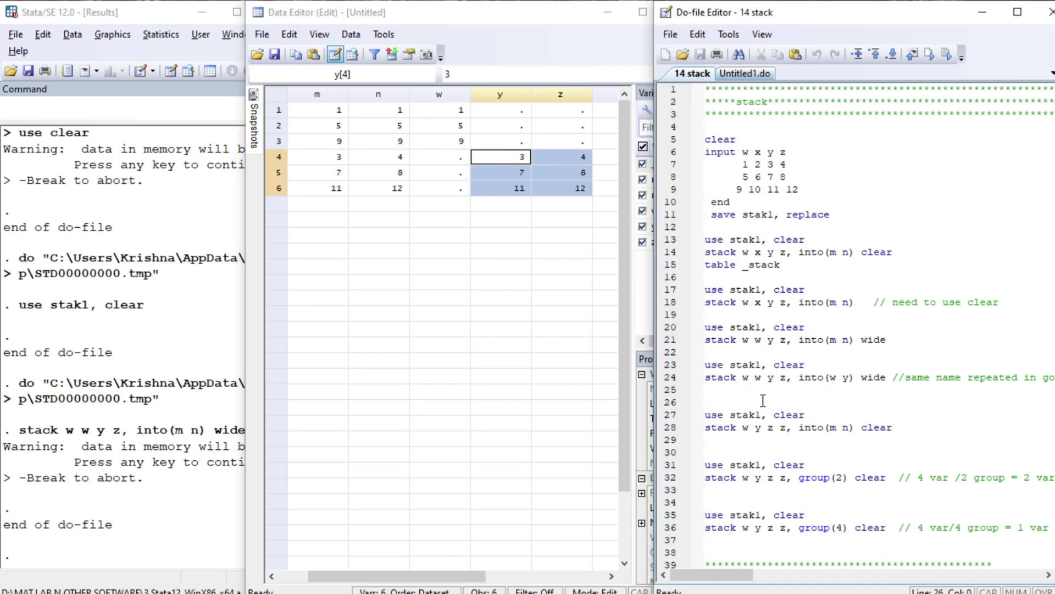
key(ctrl+d)
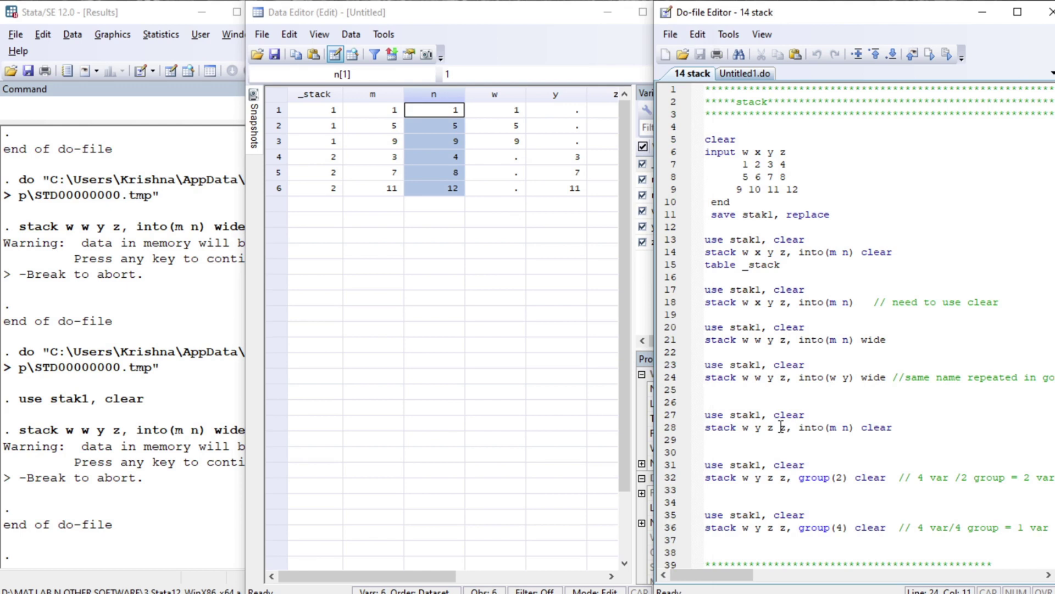
- Reload the original dataset by executing only "use stak1, clear" on line 23
click(726, 366)
key(shift+End)
key(ctrl+d)
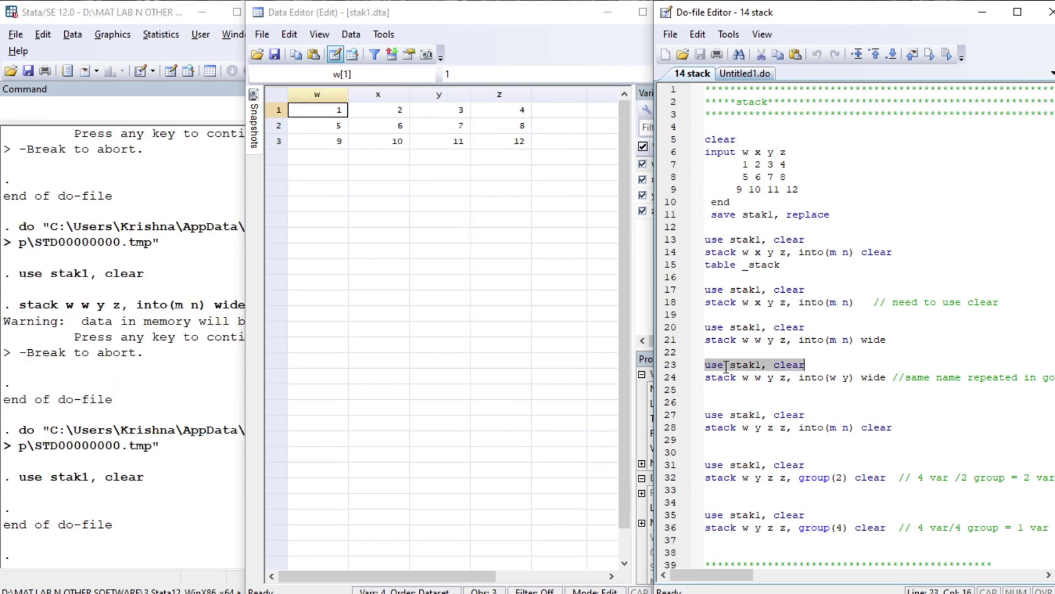
- Execute only line 24, "stack w w y z, into(w y) wide", including its trailing comment
key(Home)
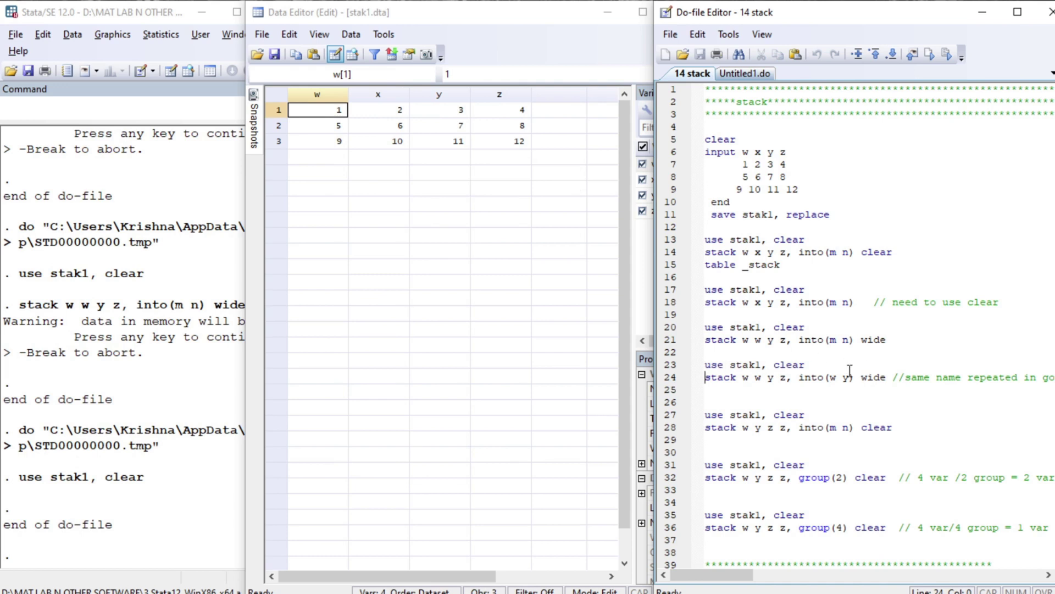
click(832, 380)
click(705, 379)
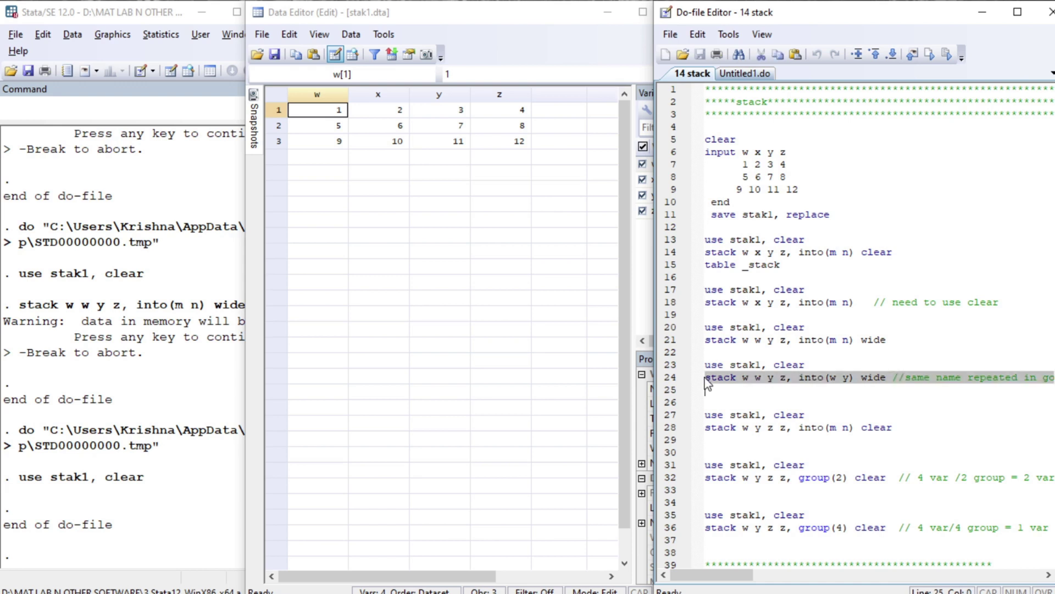
key(Up)
key(shift+End)
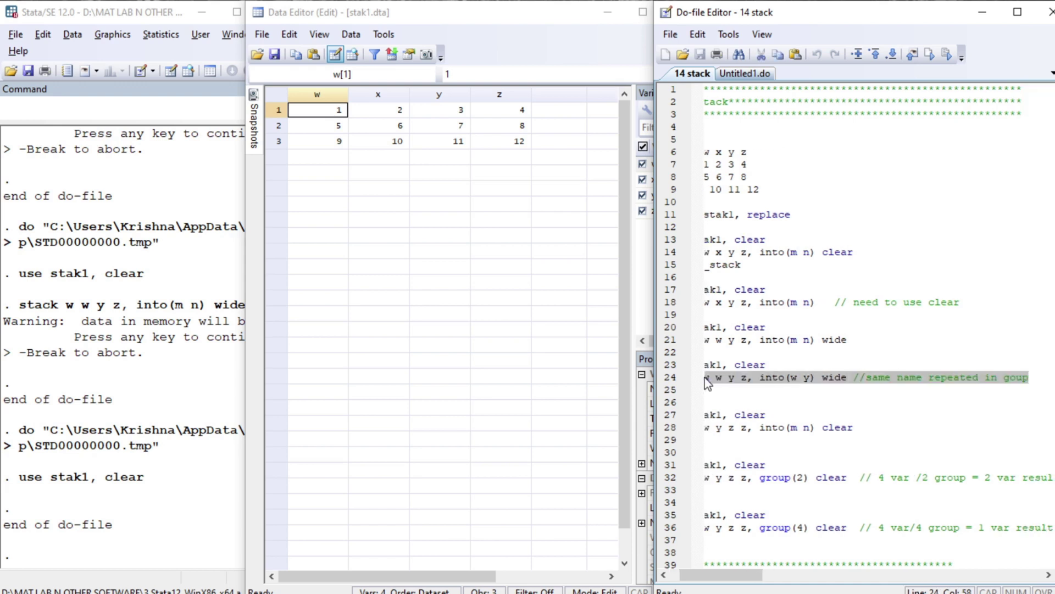
key(ctrl+d)
key(Home)
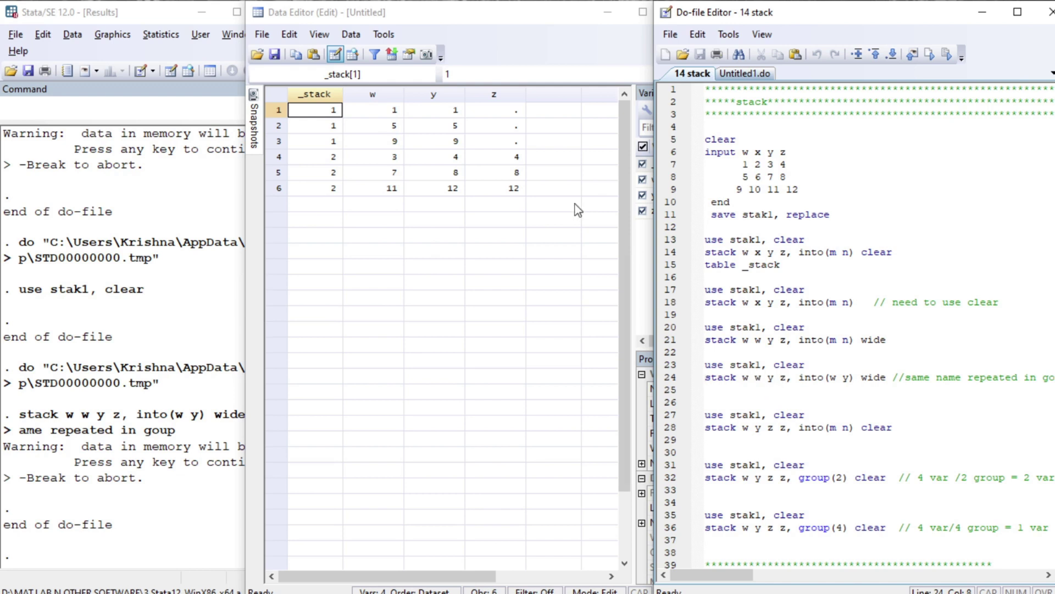
- Inspect the stacked w and y values in the Data Editor for both _stack groups
click(446, 110)
key(shift+Left)
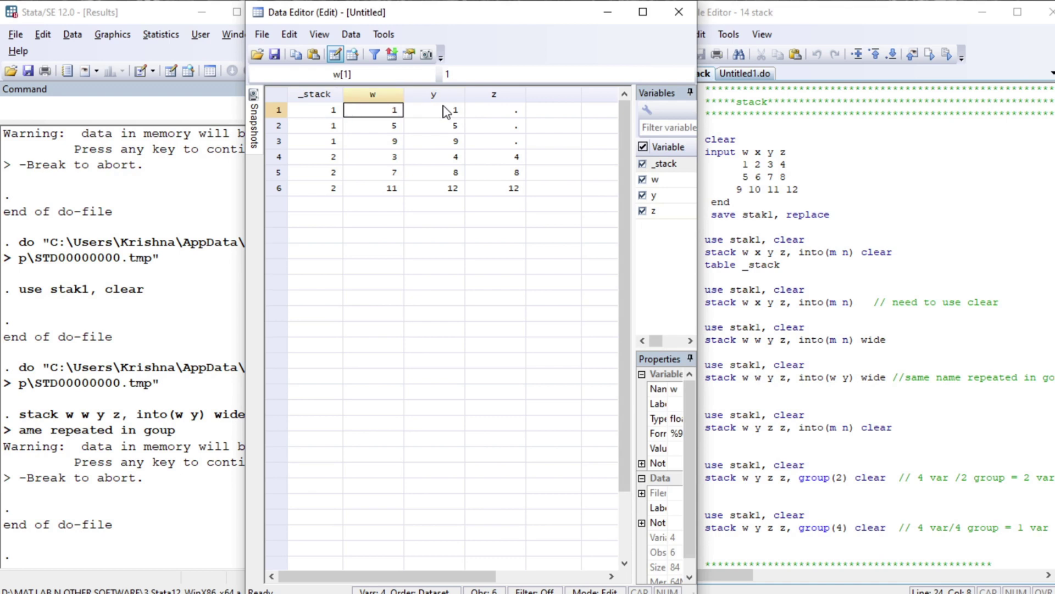
key(shift+Down)
key(shift+Down)
key(ctrl+Home)
key(Down)
key(Down)
key(Down)
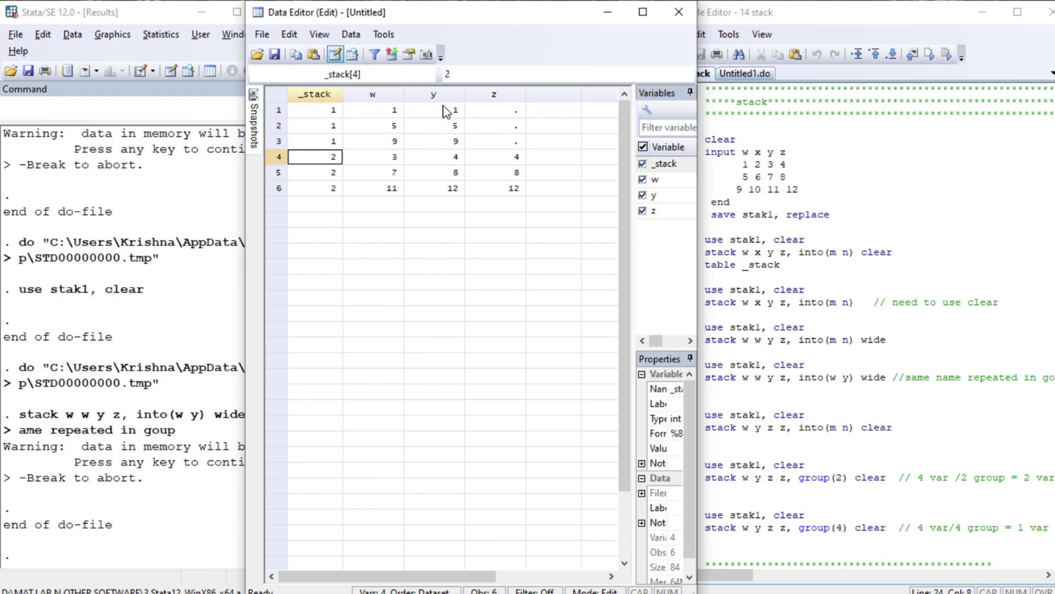
key(Right)
key(shift+Down)
key(shift+Down)
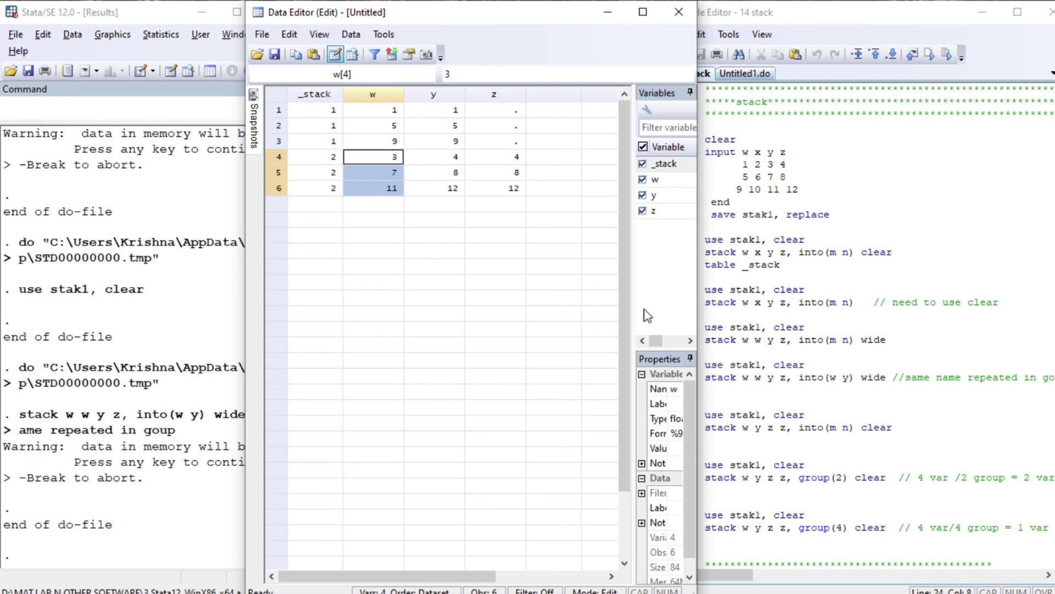
click(448, 159)
key(shift+Down)
key(shift+Down)
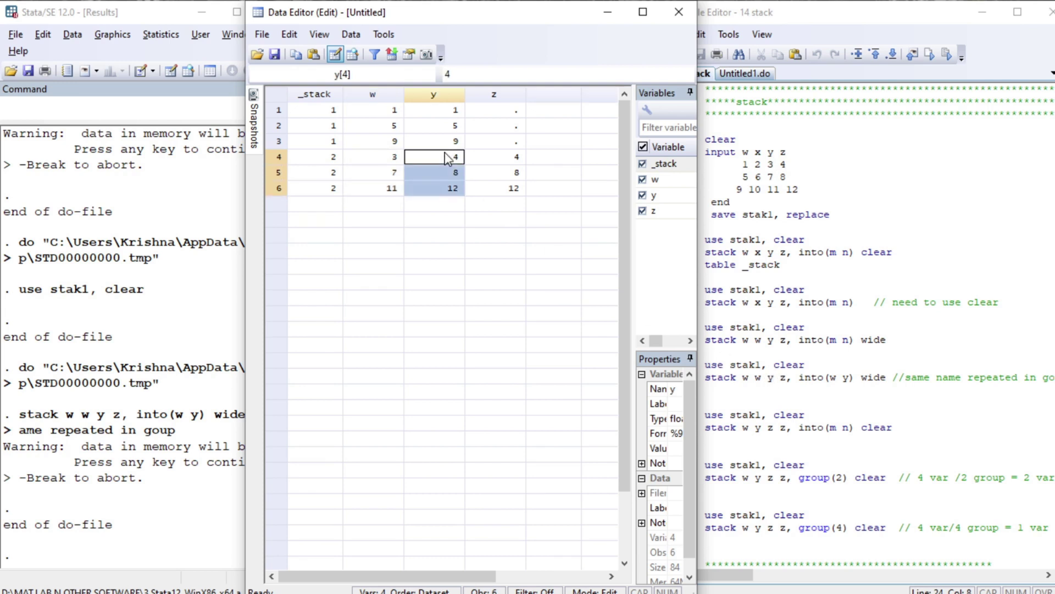
- Match the z variable in line 24's command with the z values of the second _stack group
click(804, 385)
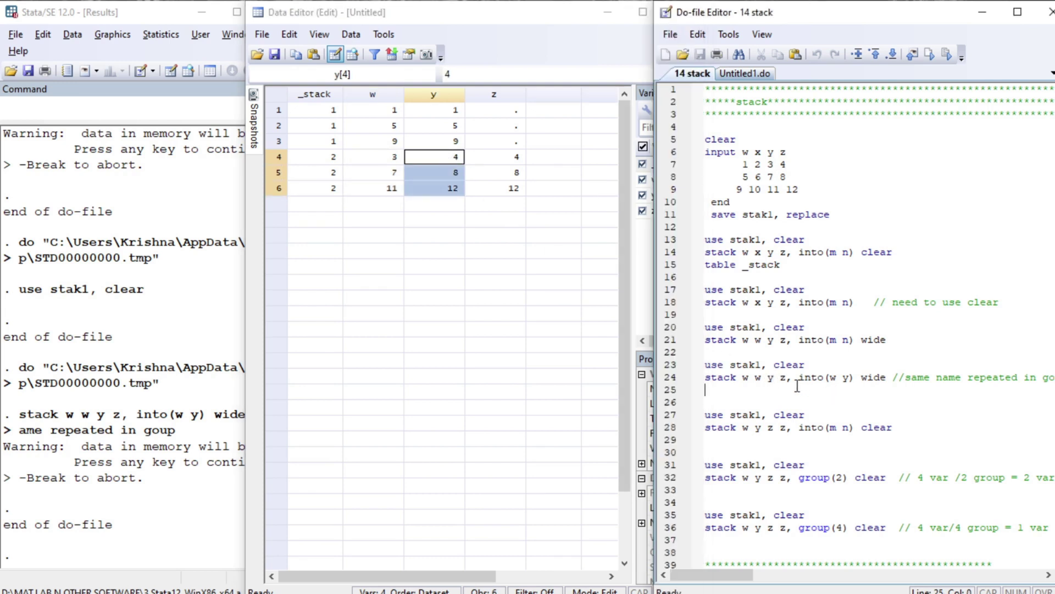
double_click(781, 378)
key(Left)
key(Left)
key(Left)
click(508, 161)
key(shift+Down)
key(shift+Down)
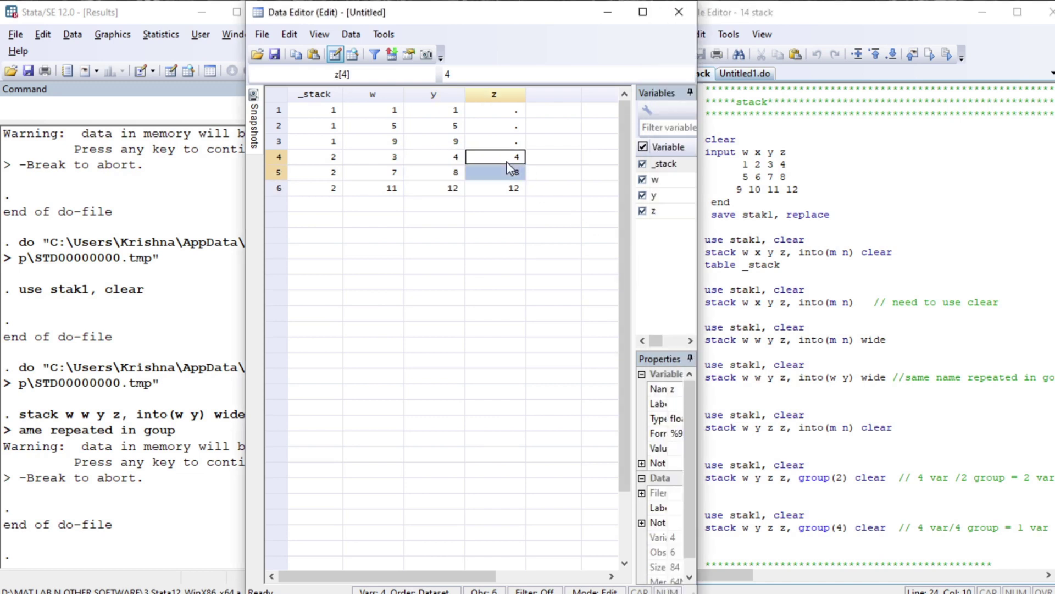
- Compare the target names in into(w y) on line 24 with those in into(m n) on line 21
click(728, 392)
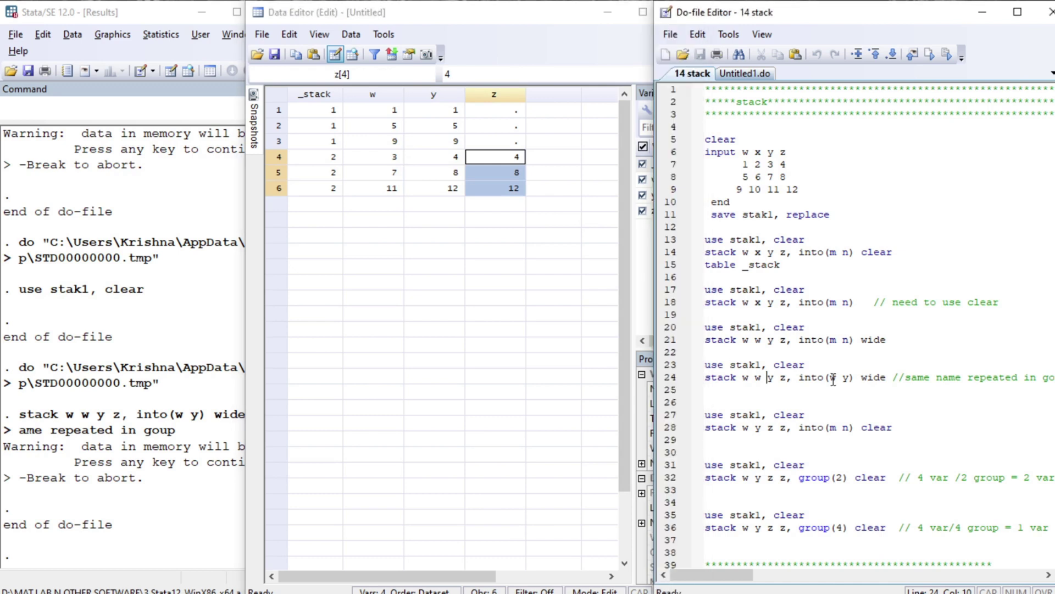
click(830, 379)
click(833, 347)
click(834, 341)
key(shift+Right)
key(shift+Right)
key(shift+Right)
key(Left)
key(Down)
key(Down)
key(Down)
key(Right)
- Reload the original dataset by executing only "use stak1, clear" on line 27
key(Down)
key(Down)
key(Down)
key(Down)
key(shift+Home)
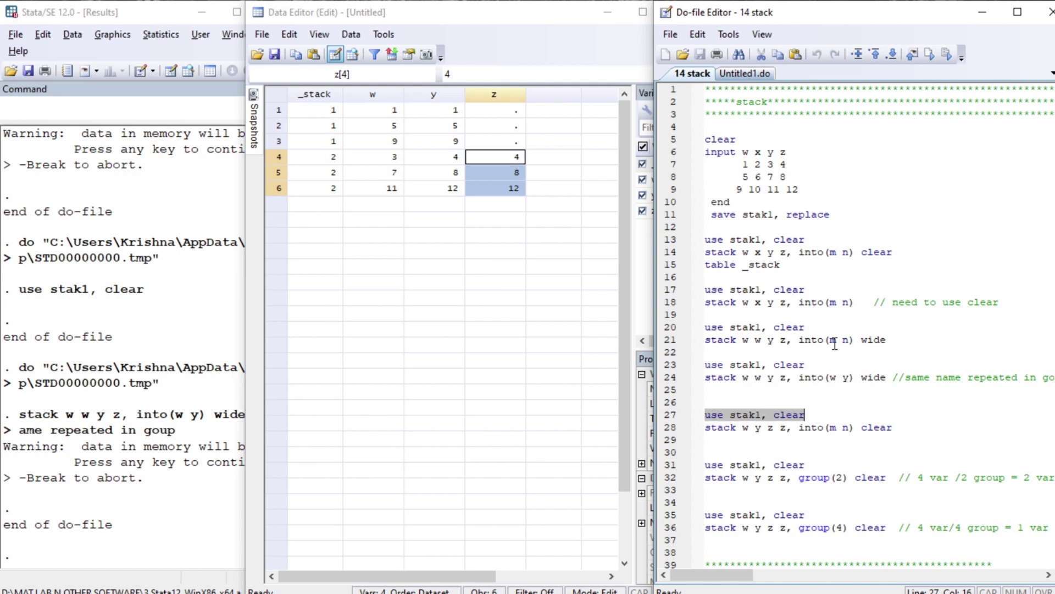
key(ctrl+d)
key(Down)
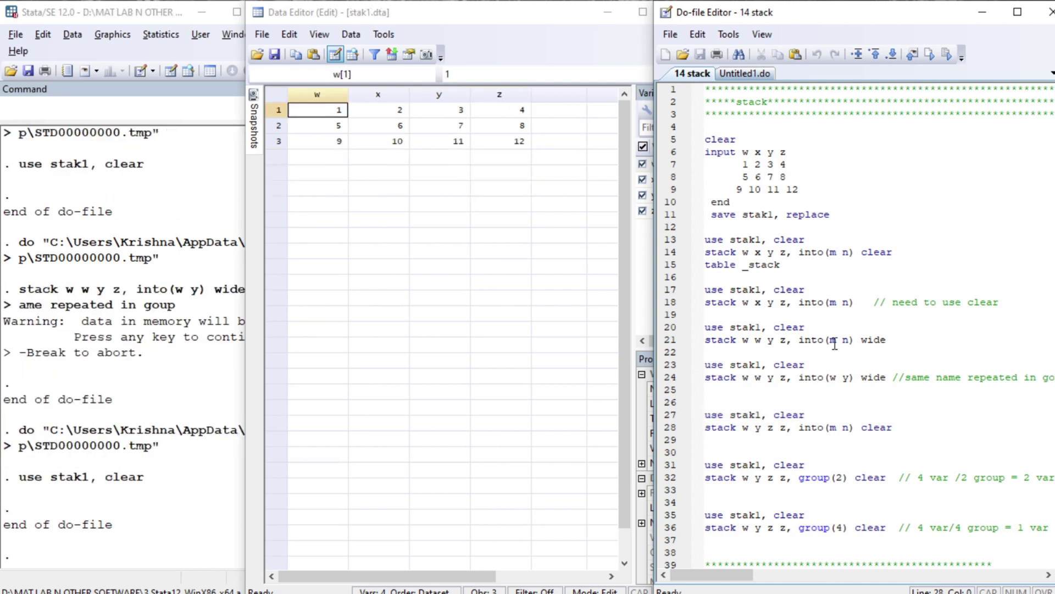
- Examine the variable list of the stack command on line 28
key(Right)
key(shift+Right)
key(shift+Right)
key(shift+Right)
key(Left)
key(Left)
key(Left)
key(shift+Right)
key(Right)
key(Right)
key(Right)
key(Right)
- Execute lines 27–28 to reload stak1 and stack w y z z into(m n) with the clear option
key(Up)
key(Up)
key(shift+Down)
key(shift+Down)
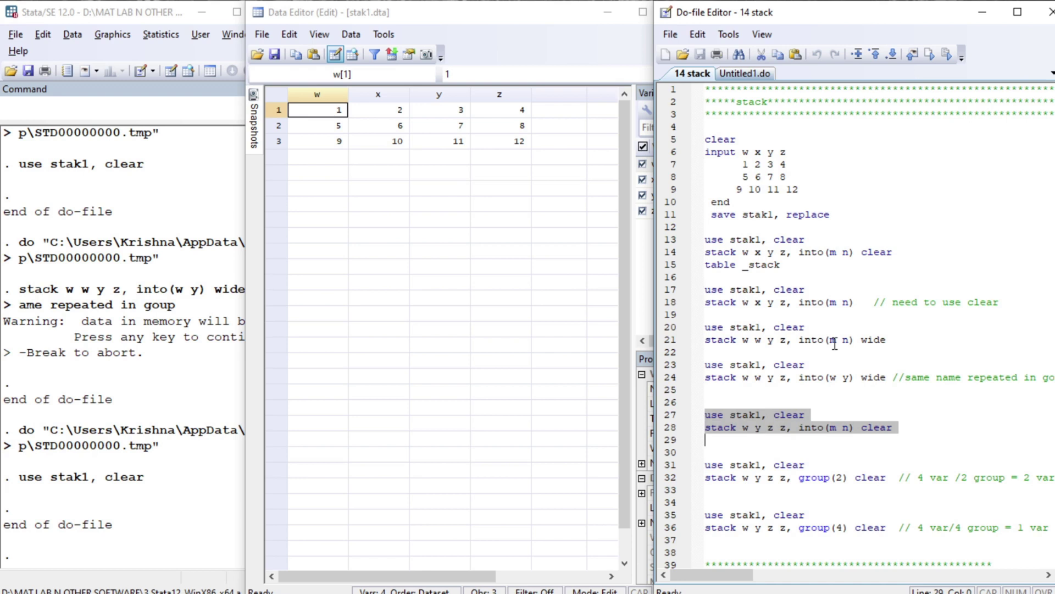
key(shift+Left)
key(ctrl+d)
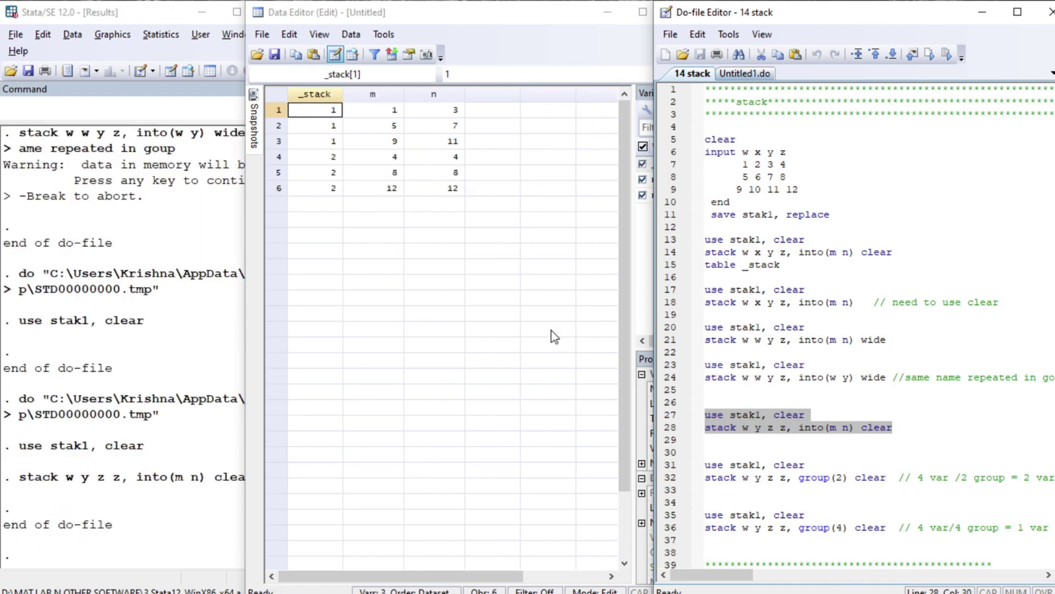
- Add the wide option after clear on line 28 and execute lines 27–28
click(755, 441)
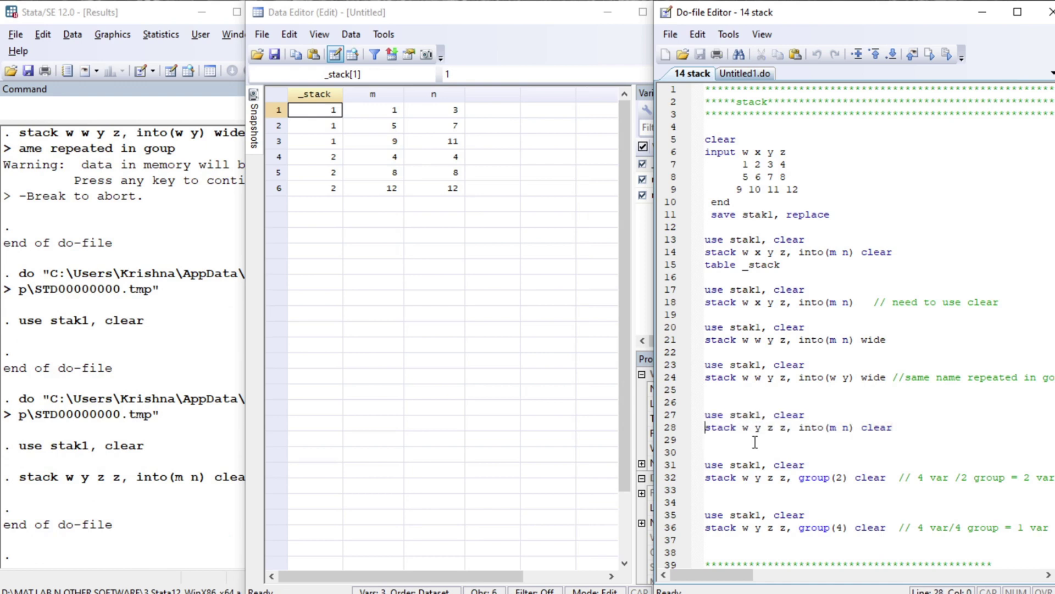
key(End)
text(wide)
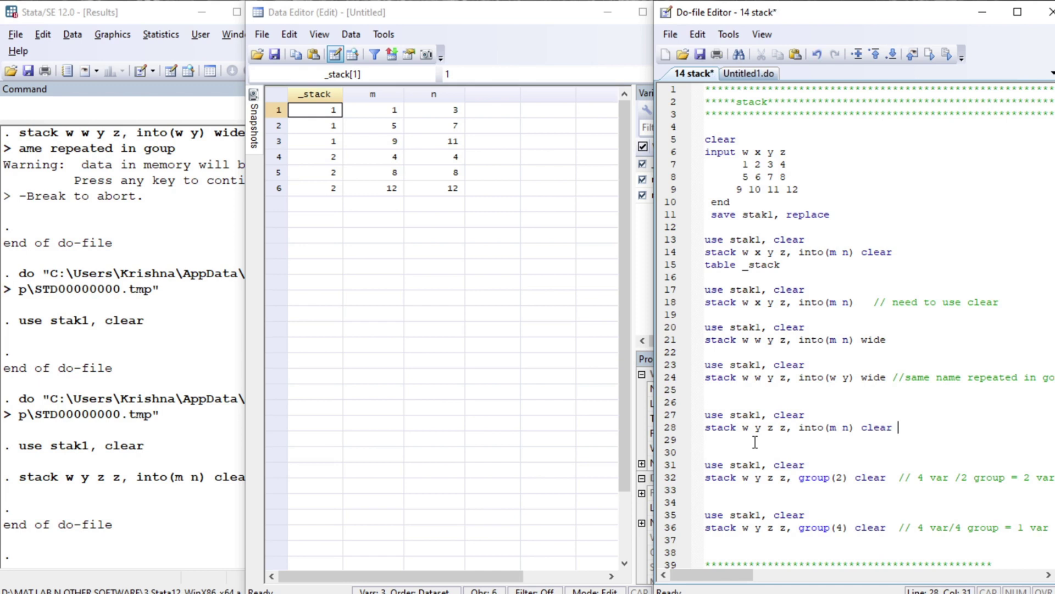
key(Home)
key(shift+Down)
key(shift+Down)
key(ctrl+d)
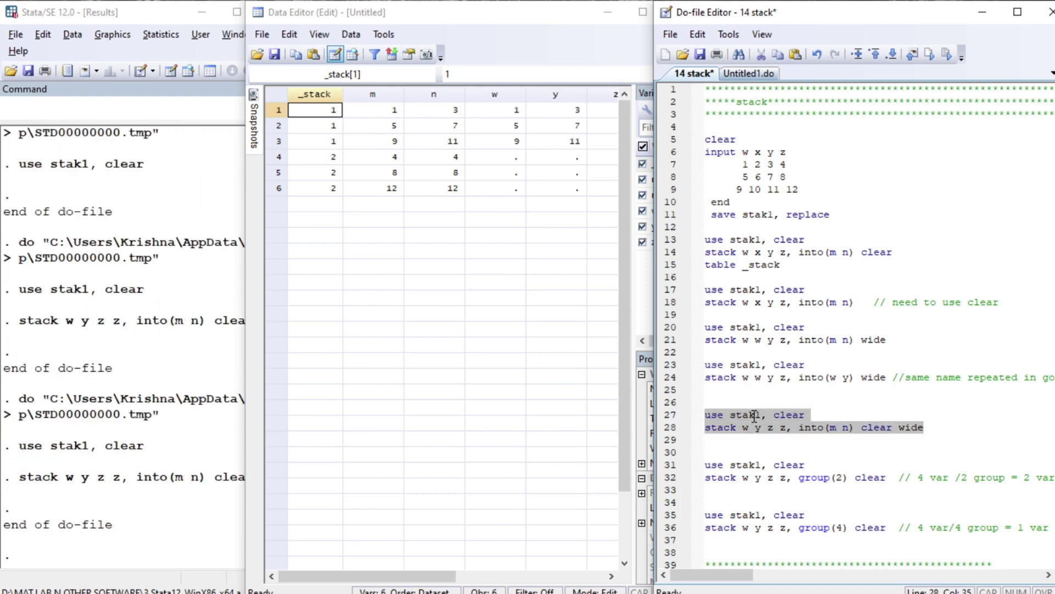
key(shift+Left)
- Inspect the z column values of observations 4 to 6 in the Data Editor
click(409, 568)
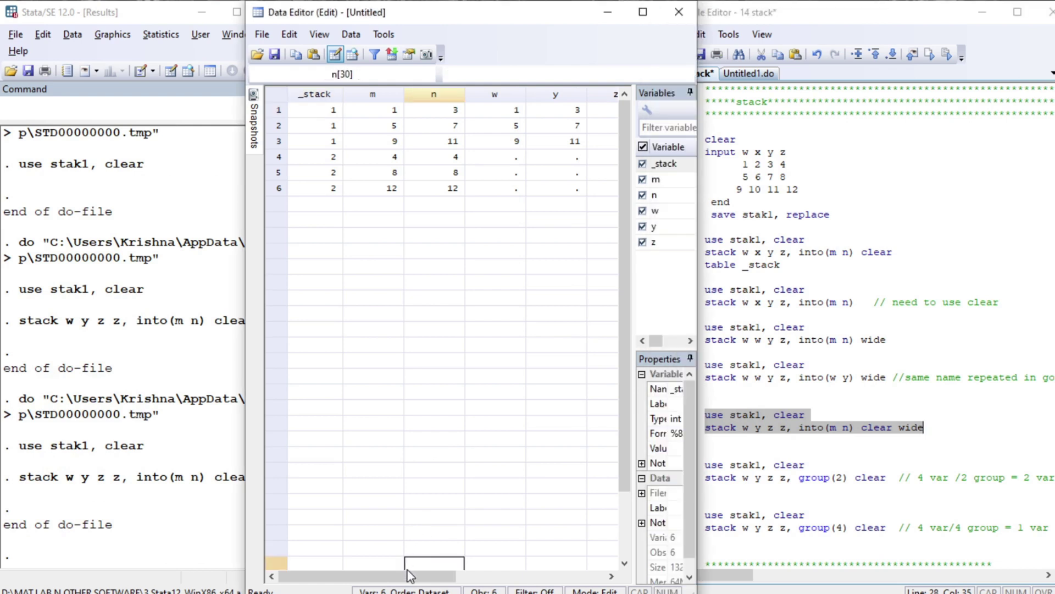
click(455, 576)
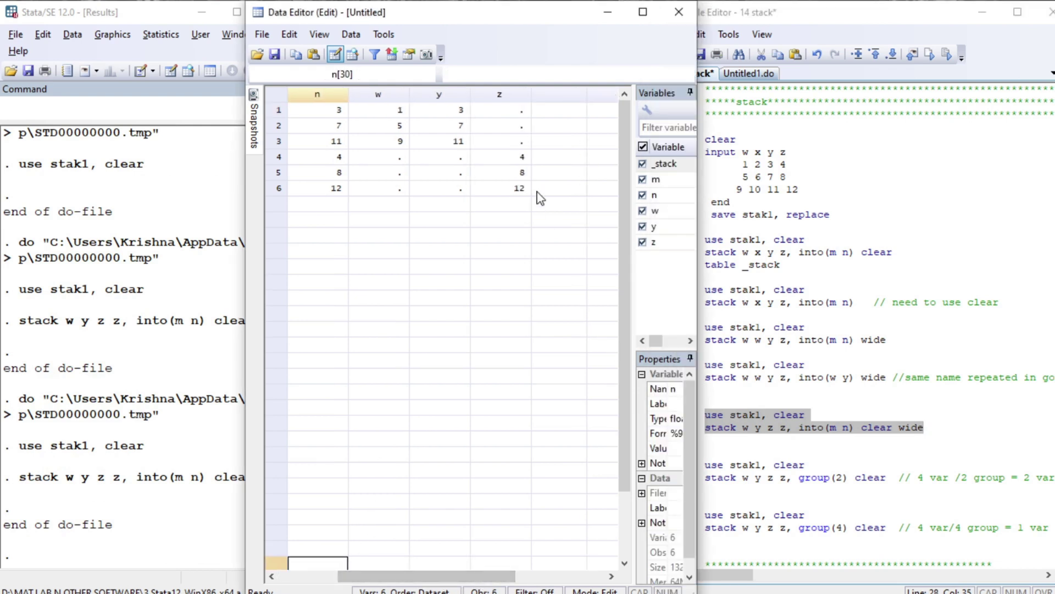
click(504, 156)
key(shift+Down)
key(shift+Down)
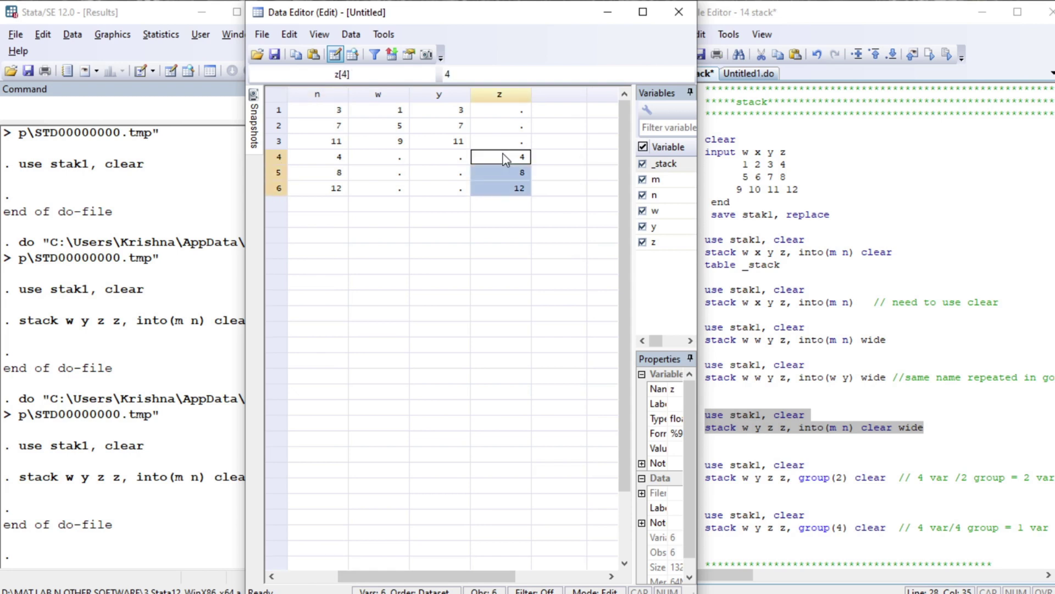
click(506, 159)
key(shift+Down)
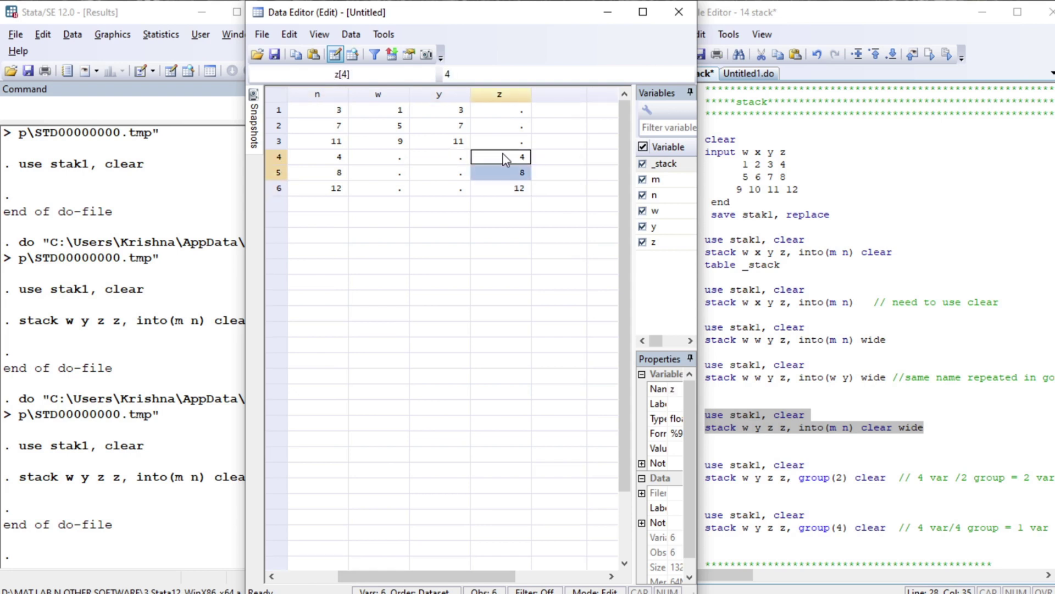
key(shift+Down)
- Compare the z values of observations 1 to 3 with those of the second _stack group
key(Up)
key(Up)
key(Up)
key(shift+Down)
key(shift+Down)
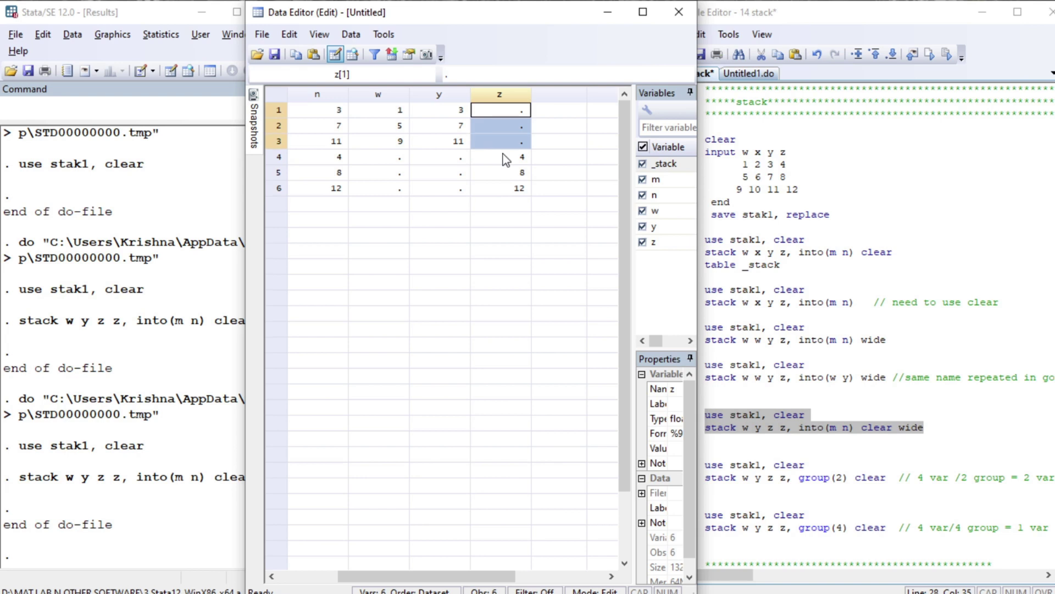
key(Up)
key(Down)
key(Down)
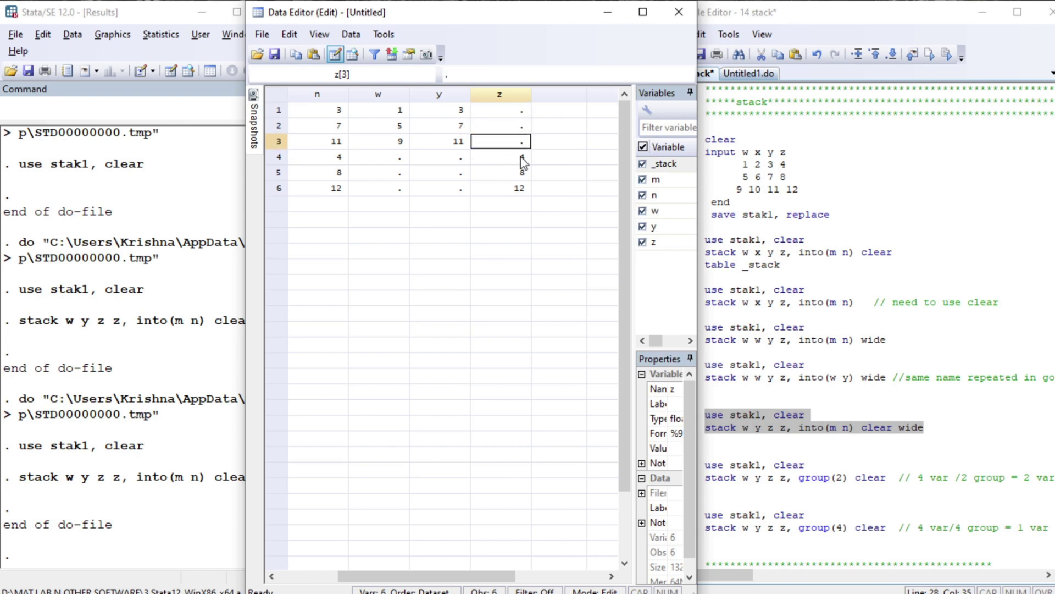
key(Down)
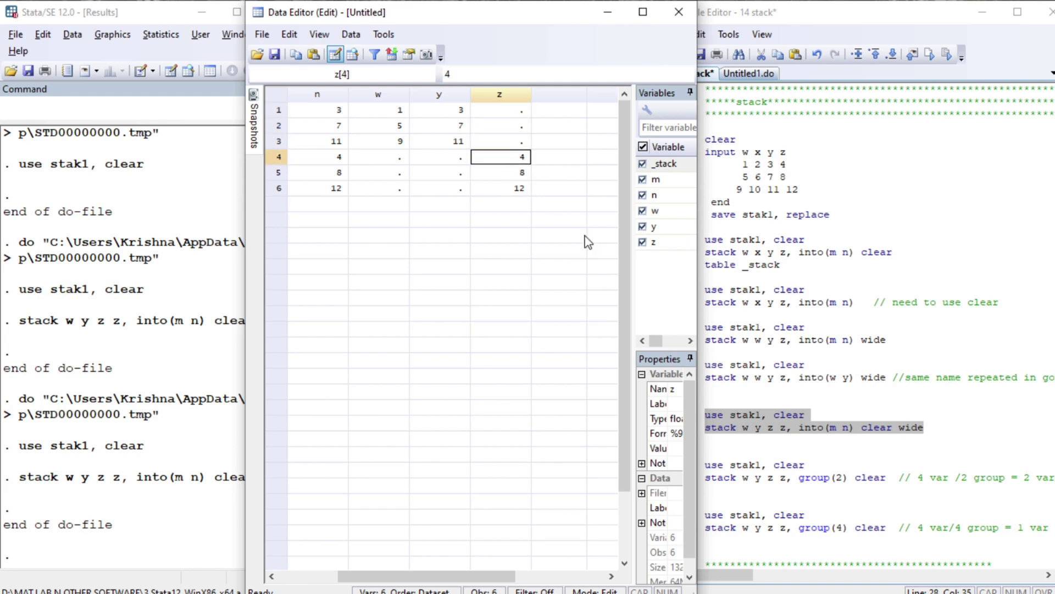
- Change the target names on line 28 from into(m n) to into(w y)
click(845, 440)
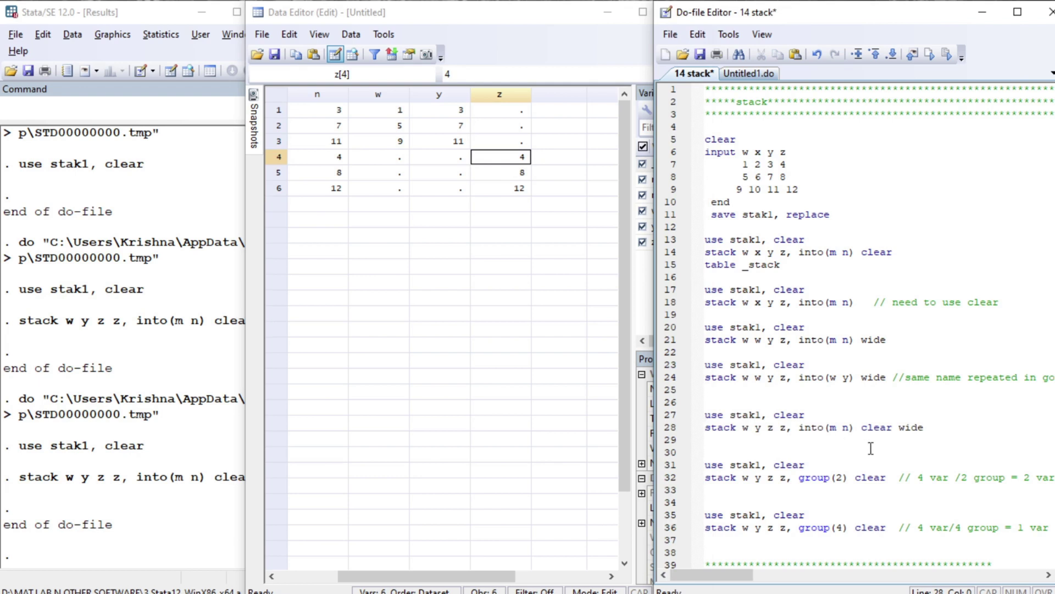
key(Right)
key(Right)
key(Right)
key(Right)
key(Right)
key(Right)
key(Right)
key(Right)
key(Right)
key(Right)
key(Right)
key(Right)
key(shift+Right)
text(w)
key(shift+Right)
text(y)
- Execute lines 27–28 to reload stak1 and stack w y z z into(w y) with clear and wide
key(ctrl+Left)
key(ctrl+Left)
key(ctrl+Left)
key(ctrl+Left)
key(ctrl+Left)
key(ctrl+Left)
key(ctrl+Left)
key(shift+Down)
key(shift+Down)
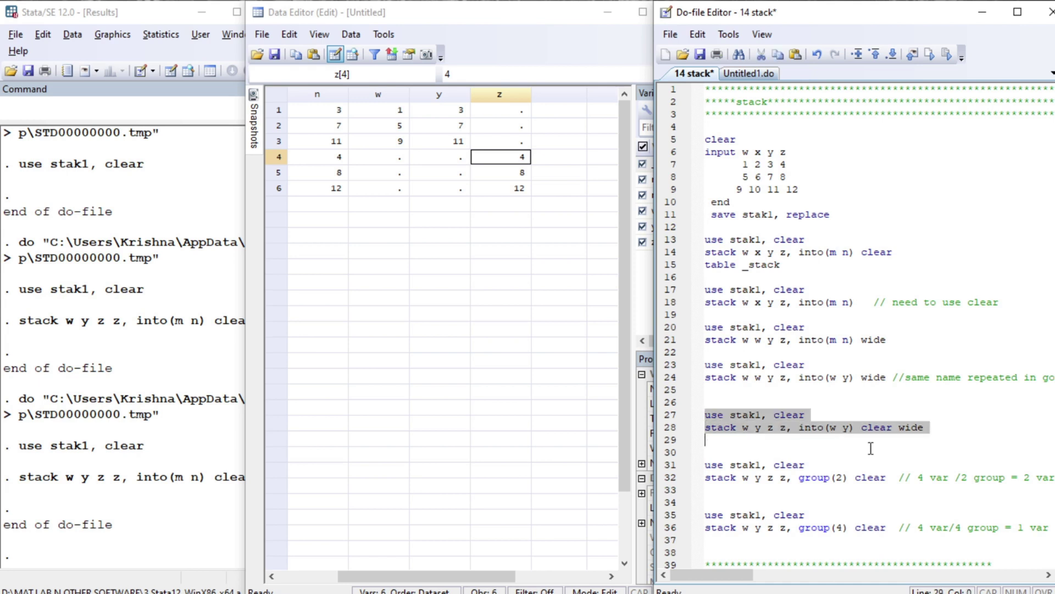
key(shift+Left)
key(ctrl+d)
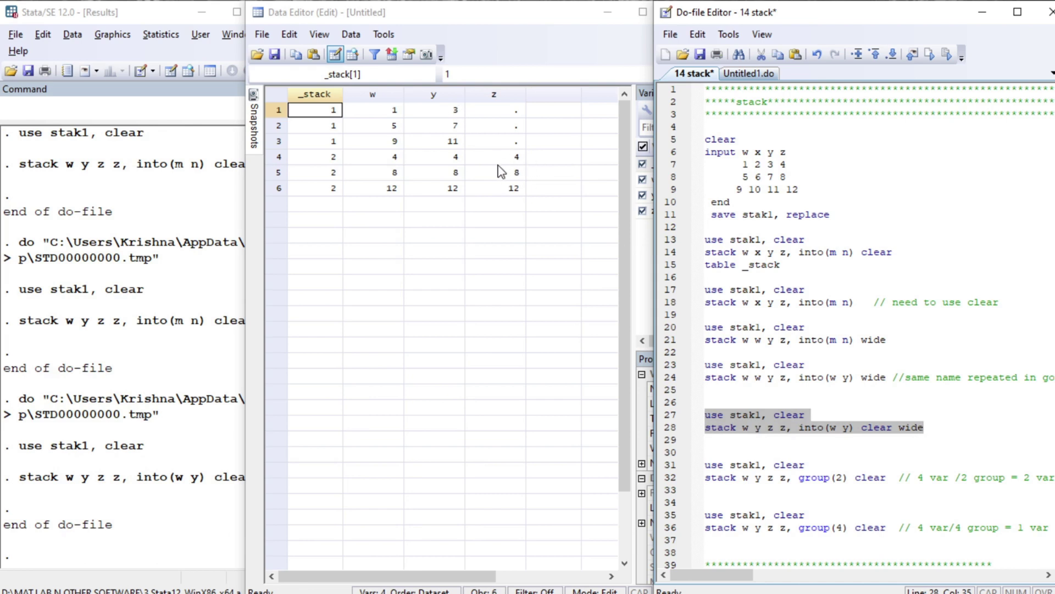
- Inspect the second group's z values and the _stack codes of both groups in the Data Editor
drag(497, 159, 491, 199)
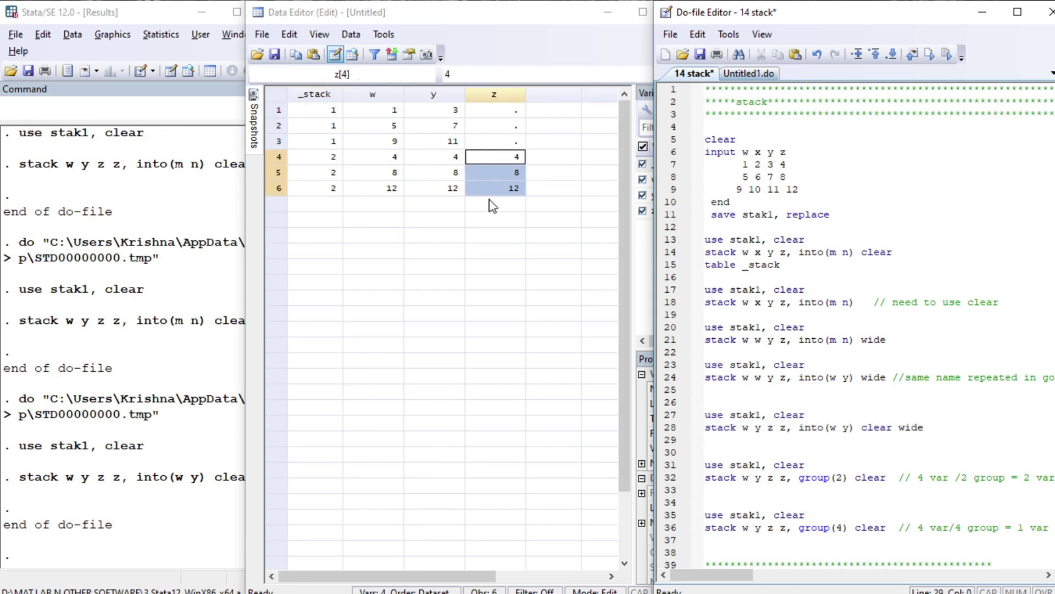
click(318, 110)
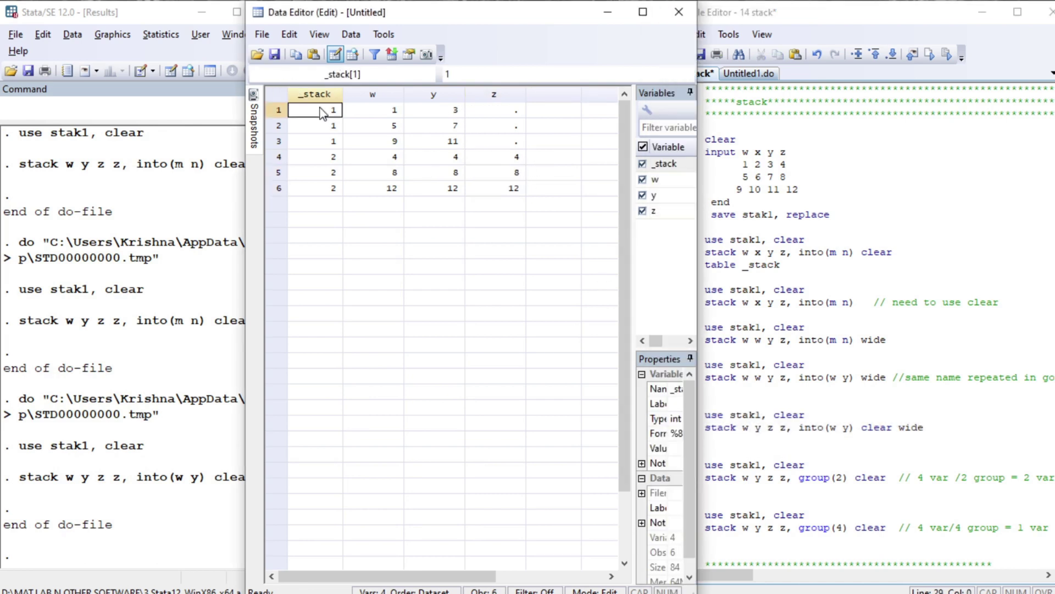
key(shift+Down)
key(shift+Down)
key(Down)
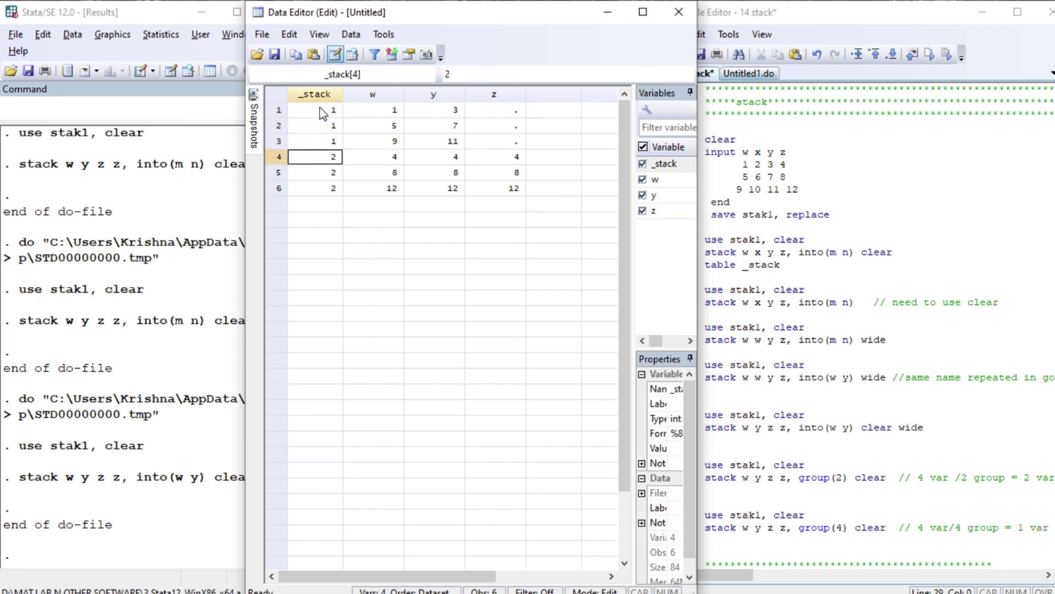
key(shift+Down)
key(shift+Down)
- Relate the two _stack groups in the data to the variable pairs in line 28's stack command
click(319, 109)
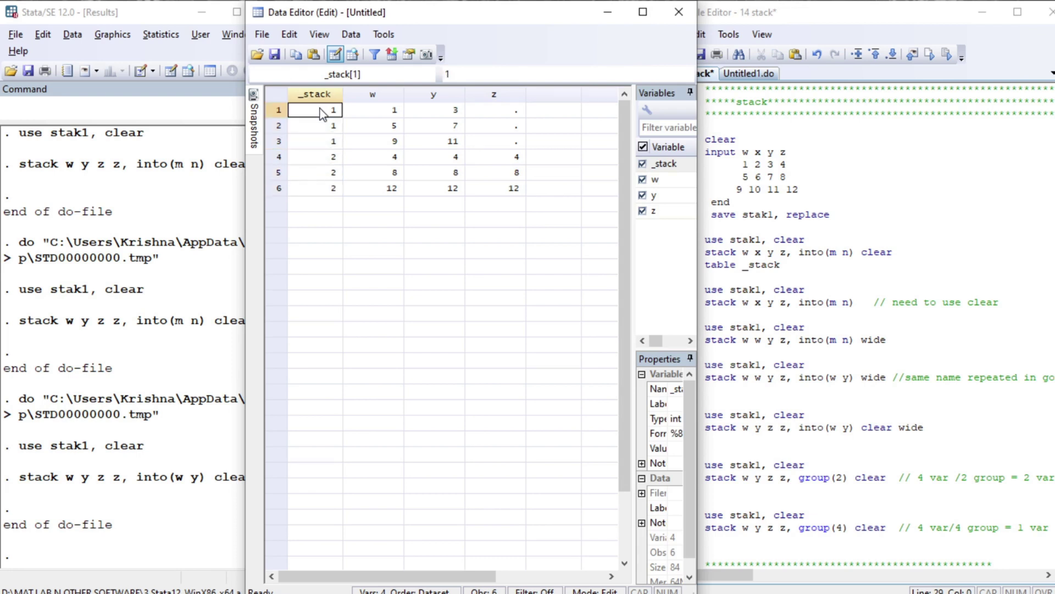
key(shift+Down)
key(shift+Down)
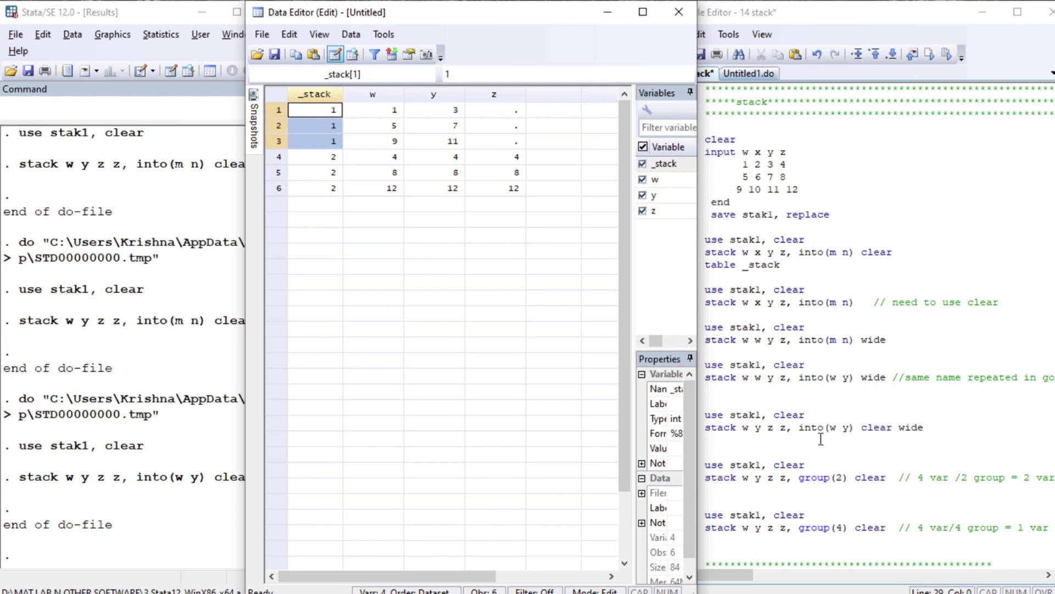
click(322, 160)
key(shift+Down)
key(shift+Down)
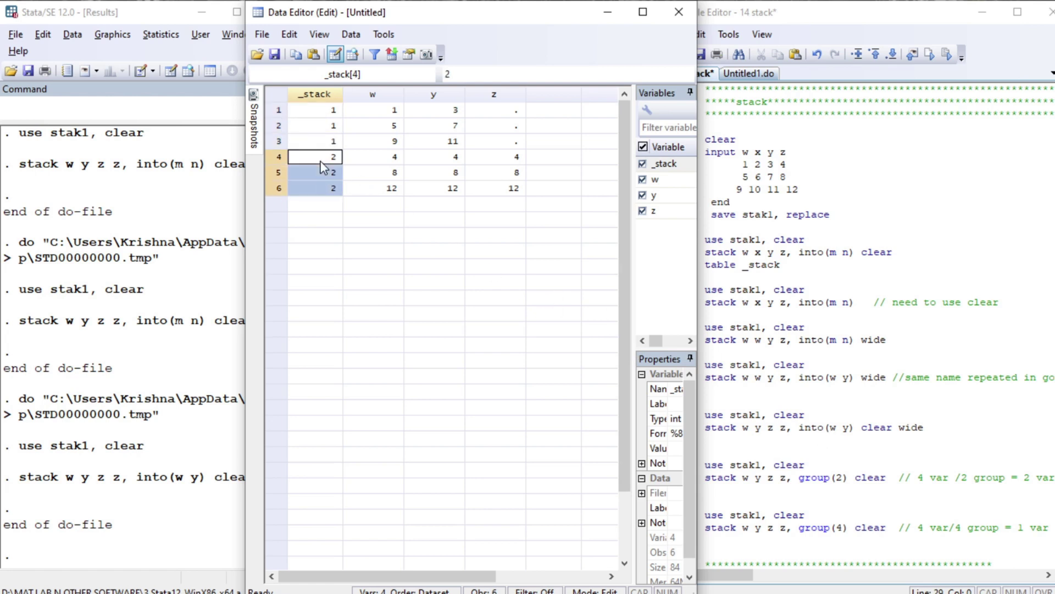
click(314, 112)
key(shift+Down)
key(shift+Down)
key(Down)
key(Down)
key(Down)
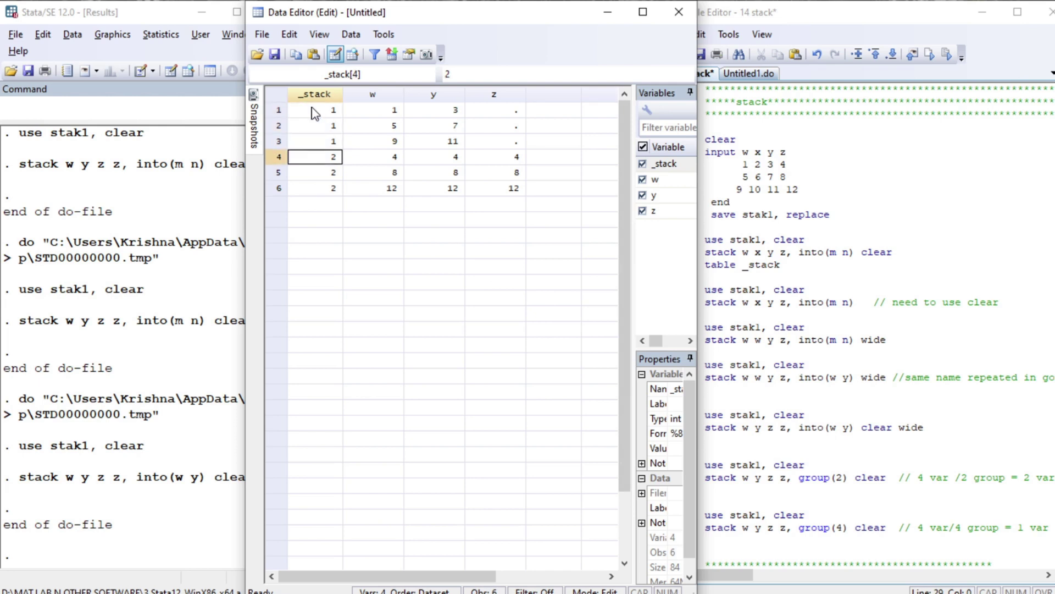
key(shift+Down)
key(shift+Down)
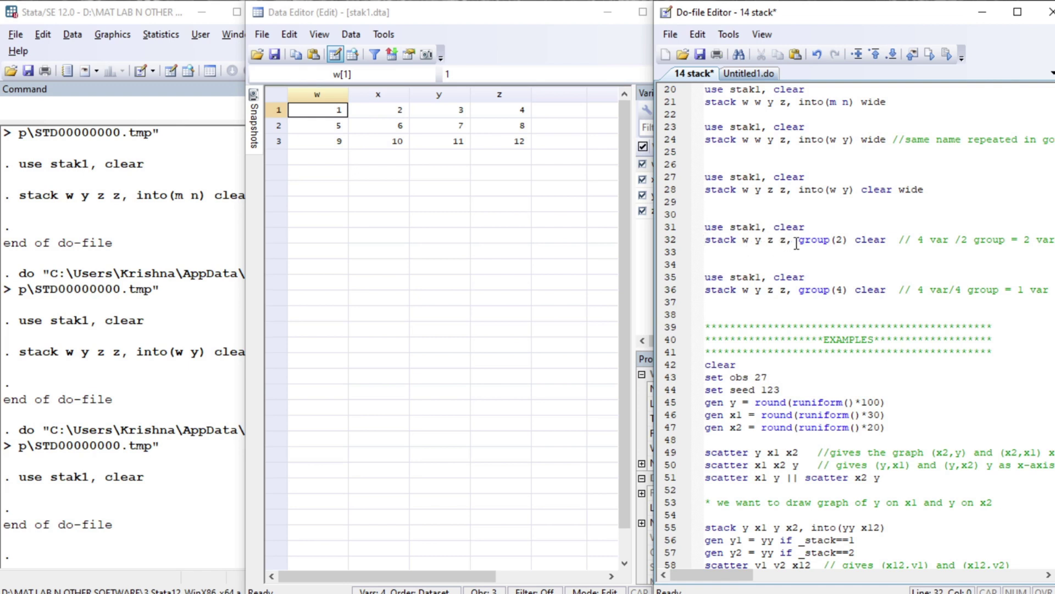
- Examine the group(2) option in the stack command on line 32
click(767, 241)
key(Right)
key(shift+Right)
key(shift+Right)
key(shift+Right)
key(shift+Right)
key(shift+Right)
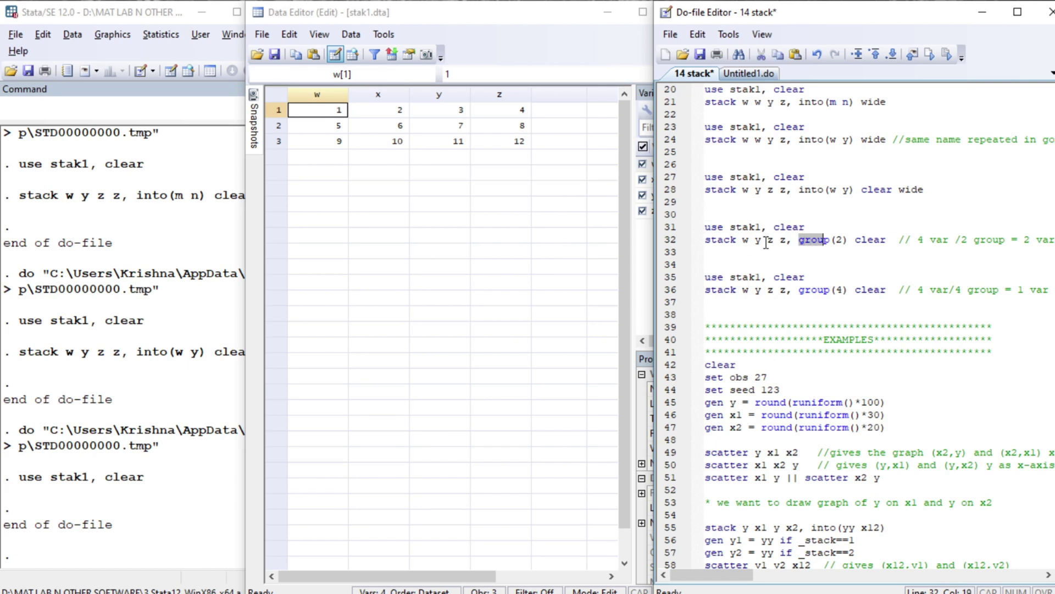
key(Right)
- Examine the full variable list w y z z that line 32 divides into groups
key(Left)
key(Left)
key(Left)
key(Left)
key(Left)
key(Left)
key(Left)
key(Left)
key(Left)
key(Left)
key(Left)
key(Left)
key(shift+Right)
key(shift+Right)
key(shift+Right)
key(shift+Right)
key(shift+Right)
key(shift+Right)
key(shift+Right)
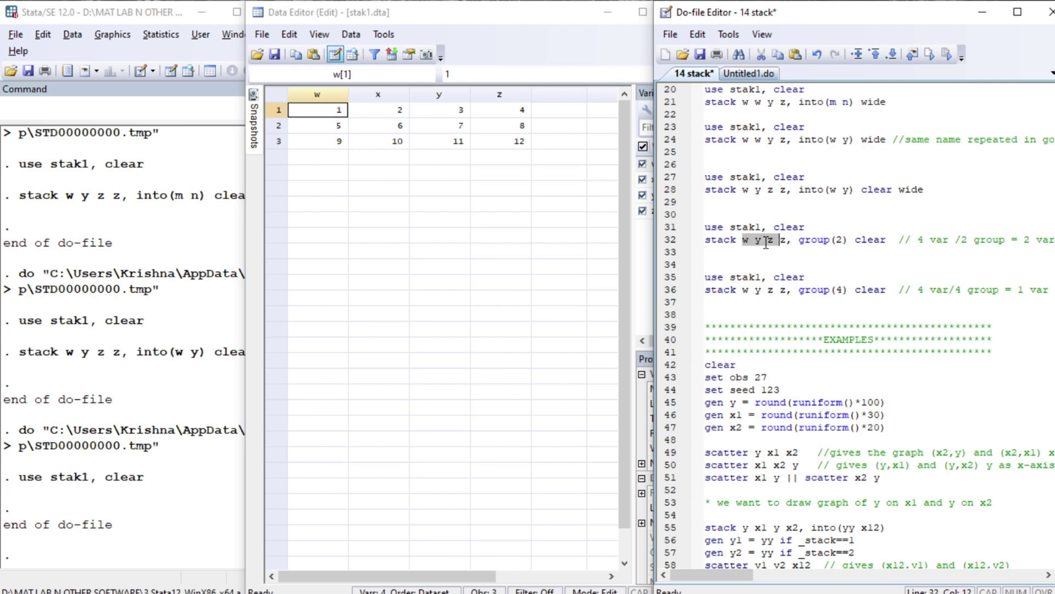
key(Left)
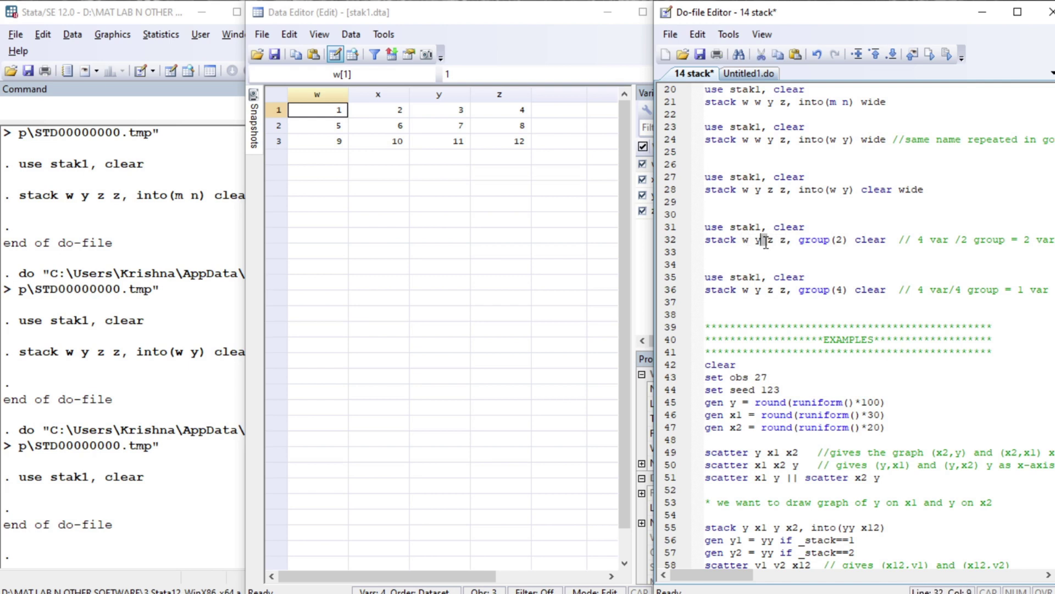
- Examine the pairs w y and z z on line 32 as the two groups
key(shift+Left)
key(shift+Left)
key(shift+Left)
key(Right)
key(Right)
key(Right)
key(shift+Right)
key(shift+Right)
key(shift+Right)
- Execute lines 31–32 to reload stak1 and stack w y z z with group(2) and clear
key(Left)
key(Left)
key(shift+Down)
key(shift+Down)
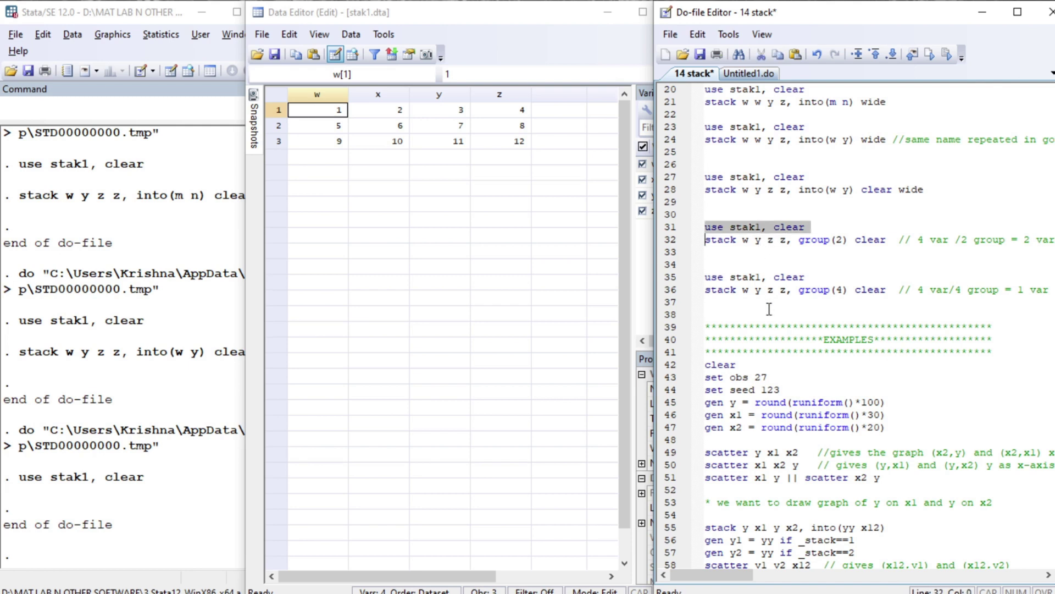
key(shift+Left)
key(ctrl+d)
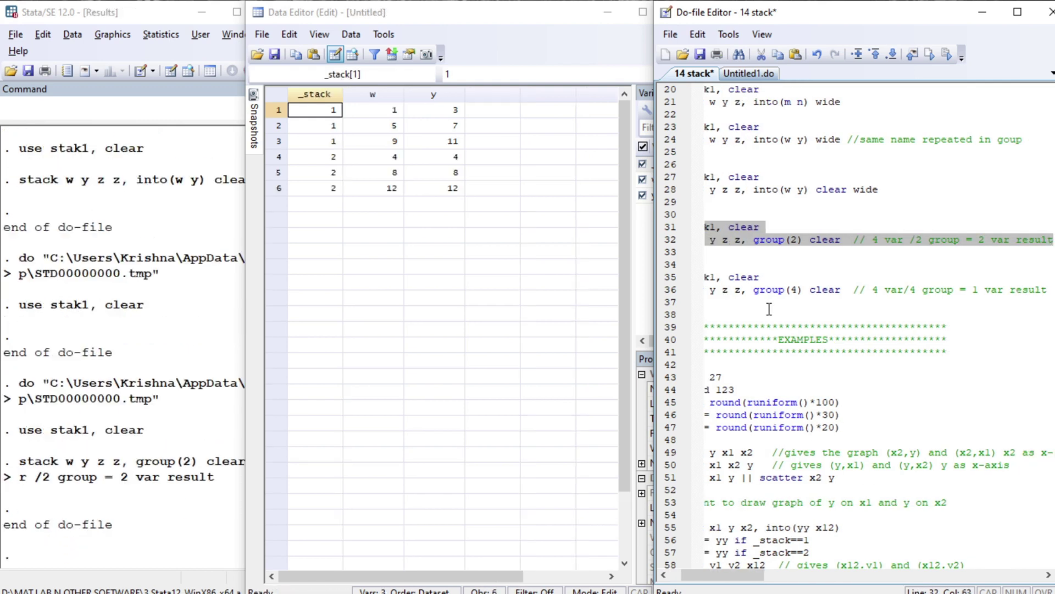
- Examine the group(4) option and the variable list w y z z on line 36
key(Down)
key(Down)
key(Down)
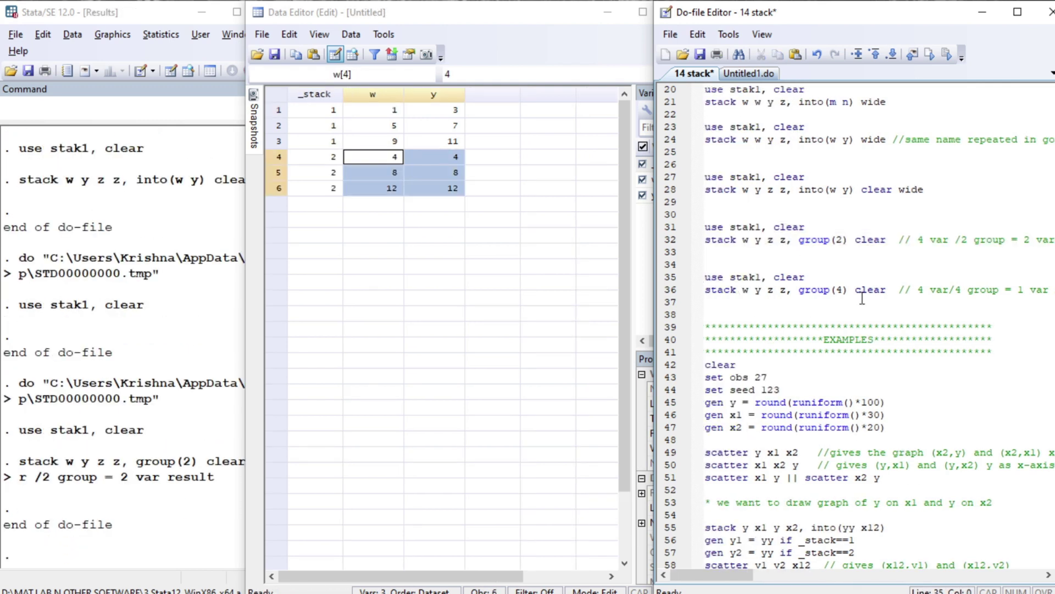
click(844, 290)
click(744, 289)
key(shift+Right)
key(shift+Right)
key(shift+Right)
key(shift+Right)
key(shift+Right)
key(shift+Right)
key(shift+Right)
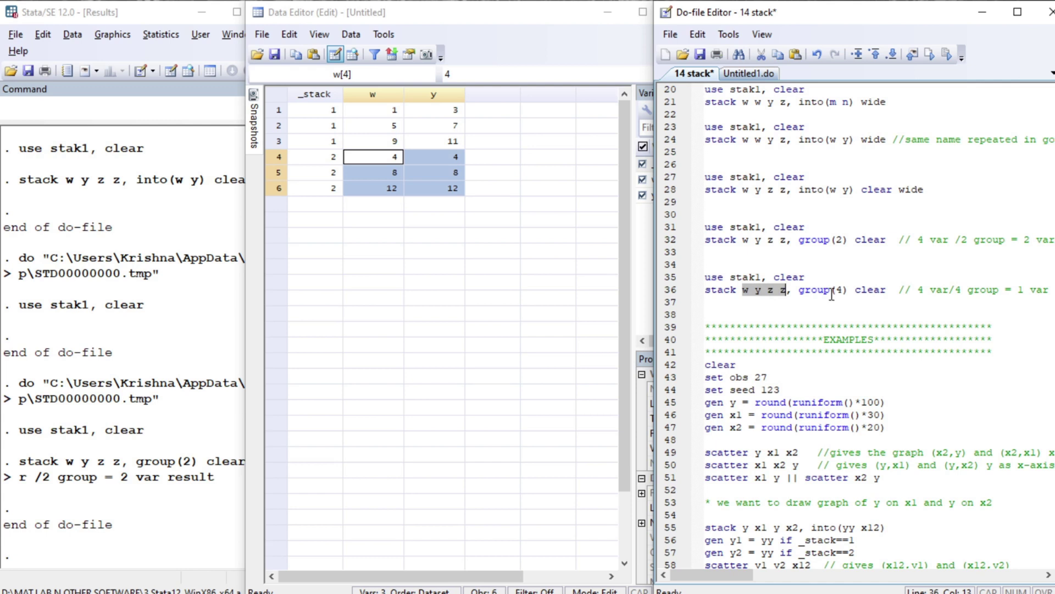
- Execute lines 35–36 to reload stak1 and stack w y z z with group(4) and clear
click(805, 278)
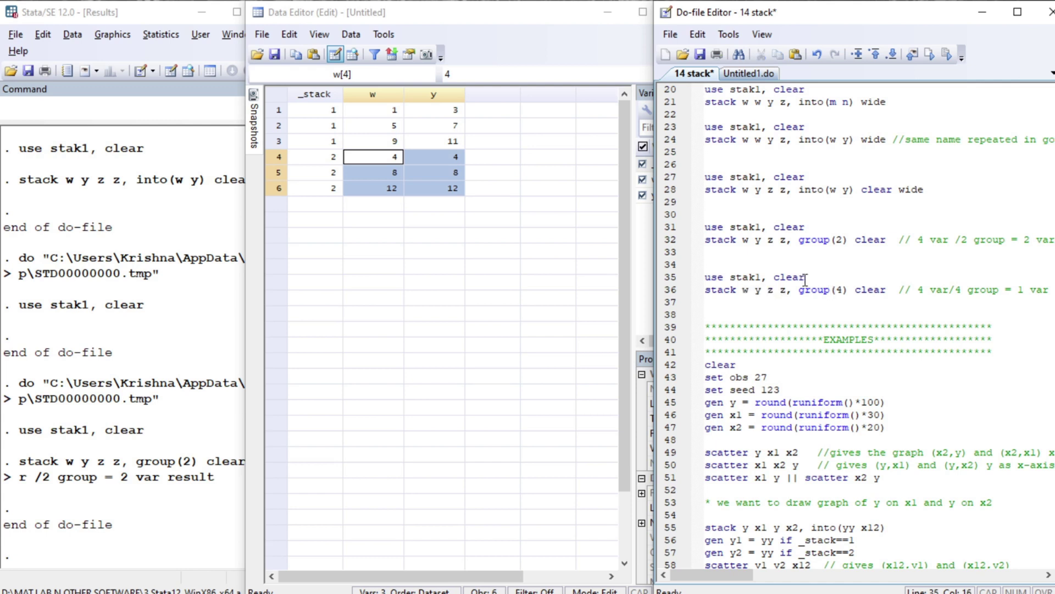
key(Home)
key(shift+Down)
key(shift+Down)
key(shift+Left)
key(ctrl+d)
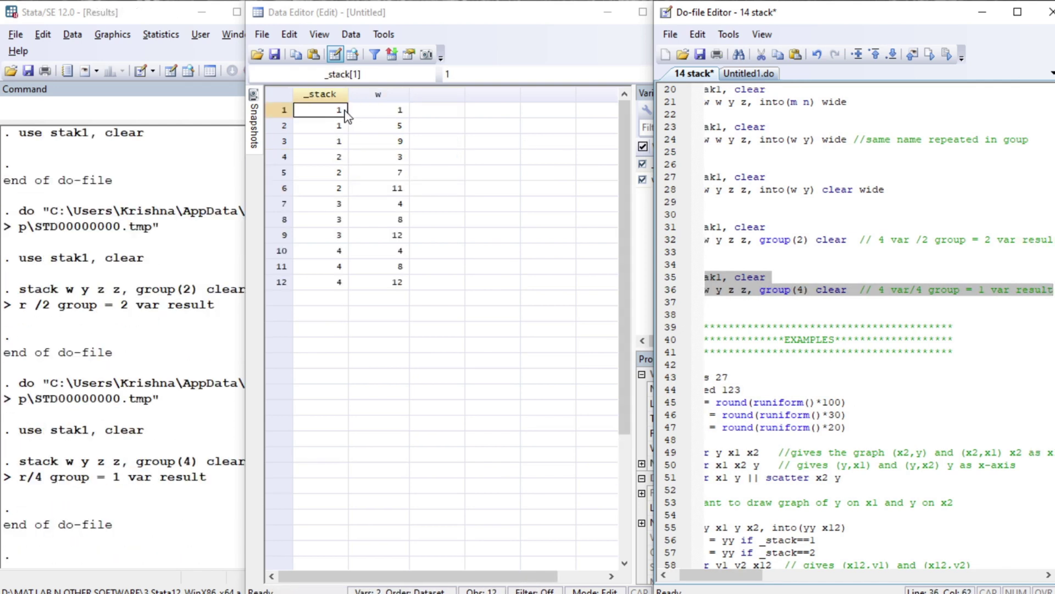
- Inspect the rows of the first _stack group in the Data Editor
click(322, 114)
key(shift+Down)
key(shift+Down)
key(shift+Down)
key(shift+Up)
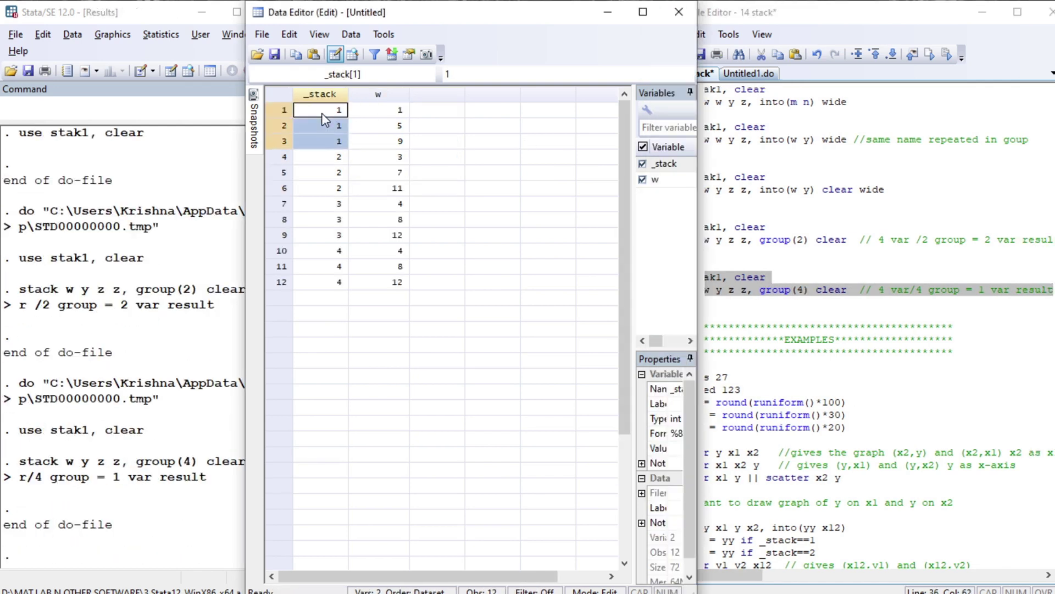
- Inspect the rows of the remaining _stack groups in the Data Editor
key(shift+Up)
key(Down)
key(Down)
key(shift+Down)
key(shift+Down)
key(Down)
key(Down)
key(Down)
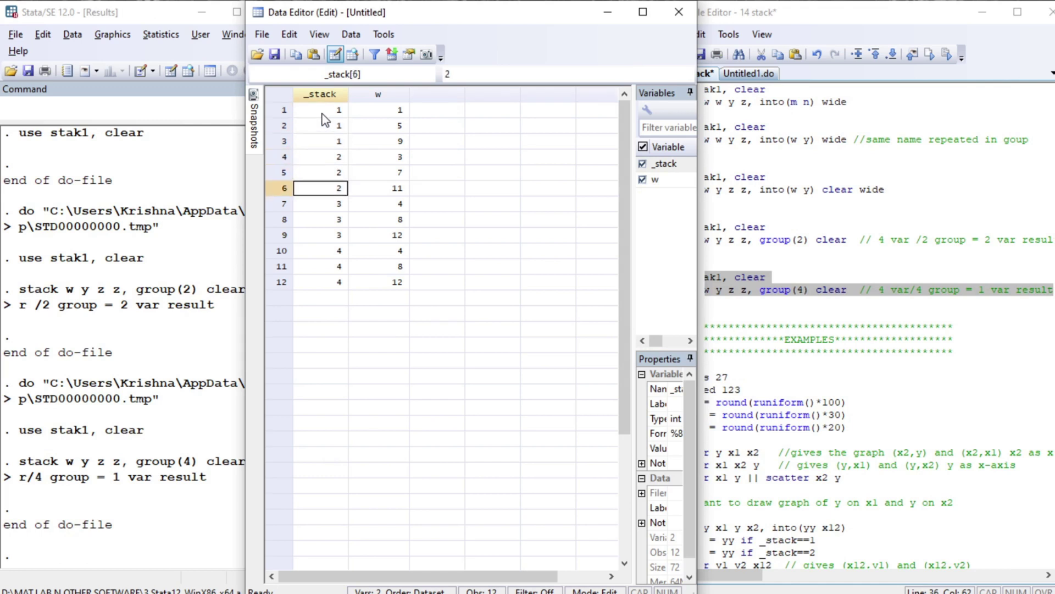
key(Down)
- Execute lines 42–47 to clear the data, set 27 observations and seed 123, and generate random variables y, x1 and x2
click(722, 314)
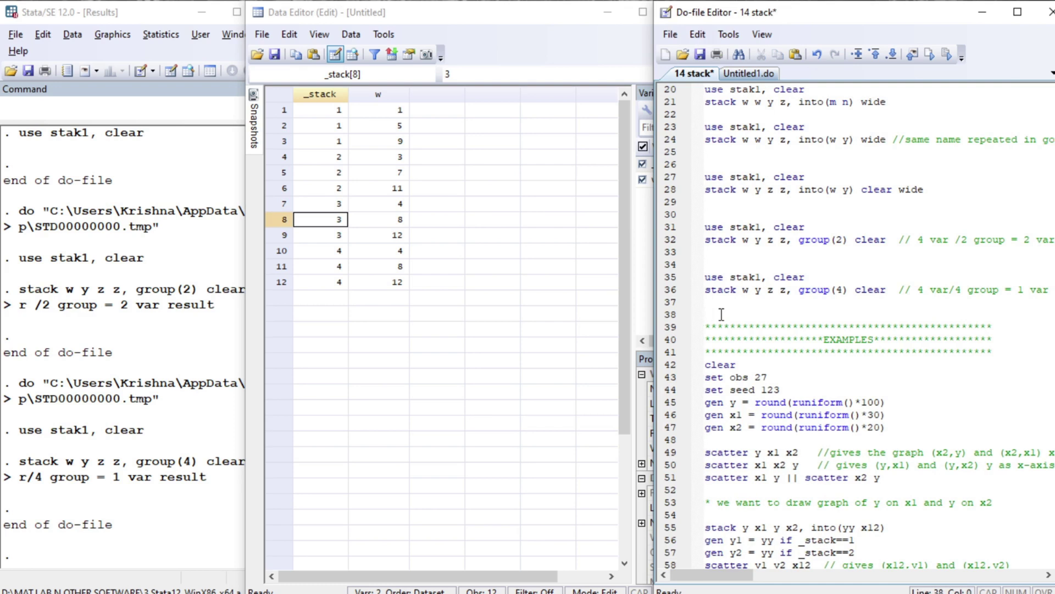
key(shift+Down)
key(shift+Down)
key(shift+Down)
key(shift+Down)
key(shift+Down)
key(shift+Down)
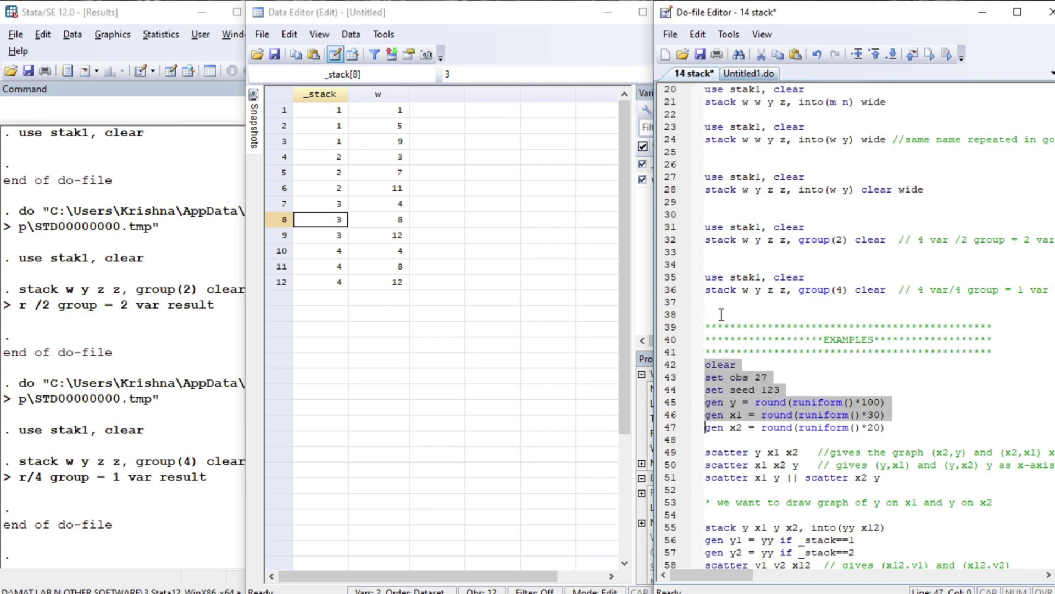
key(ctrl+d)
- Examine the scatter command on line 49 and its last variable, x2
key(Down)
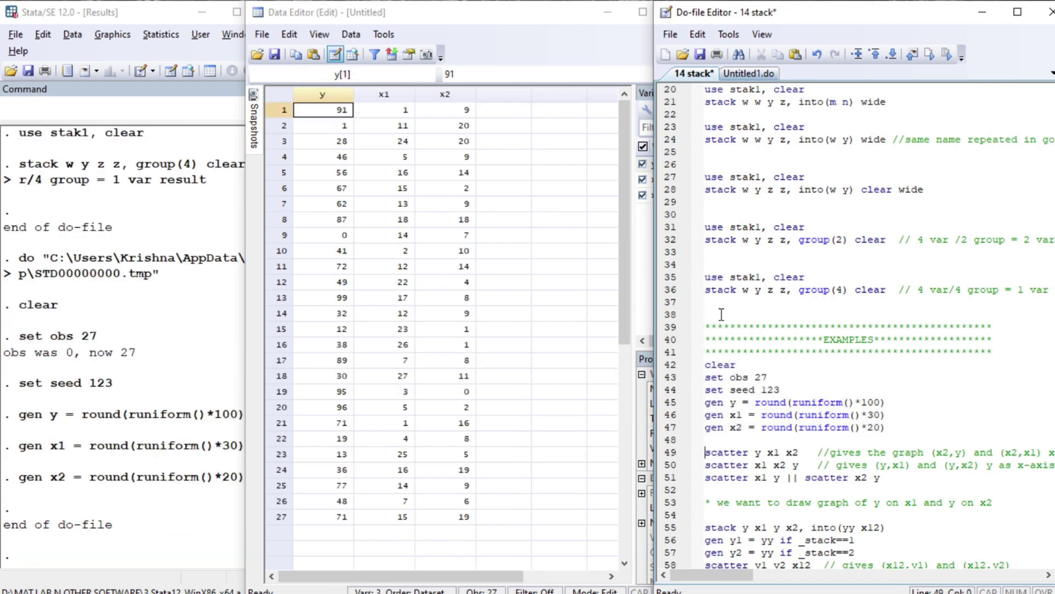
key(Down)
key(Down)
key(Down)
key(Down)
key(Down)
key(Down)
key(Down)
key(Down)
key(Down)
key(Down)
key(Down)
key(Down)
key(Down)
key(Down)
key(Down)
key(Down)
key(Down)
key(Down)
key(Down)
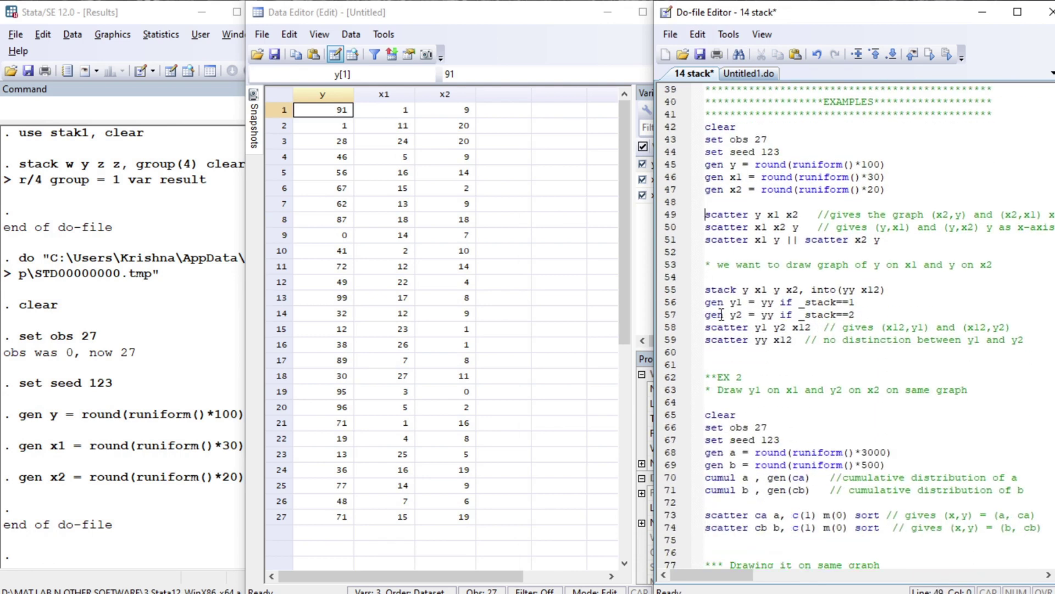
key(shift+Right)
key(shift+Right)
key(shift+Right)
key(shift+Right)
key(shift+Right)
key(shift+Right)
key(shift+Right)
key(shift+Right)
key(Right)
key(Right)
key(Right)
key(Right)
key(Right)
key(shift+Right)
key(shift+Right)
key(shift+Left)
key(shift+Left)
key(shift+Right)
key(shift+Right)
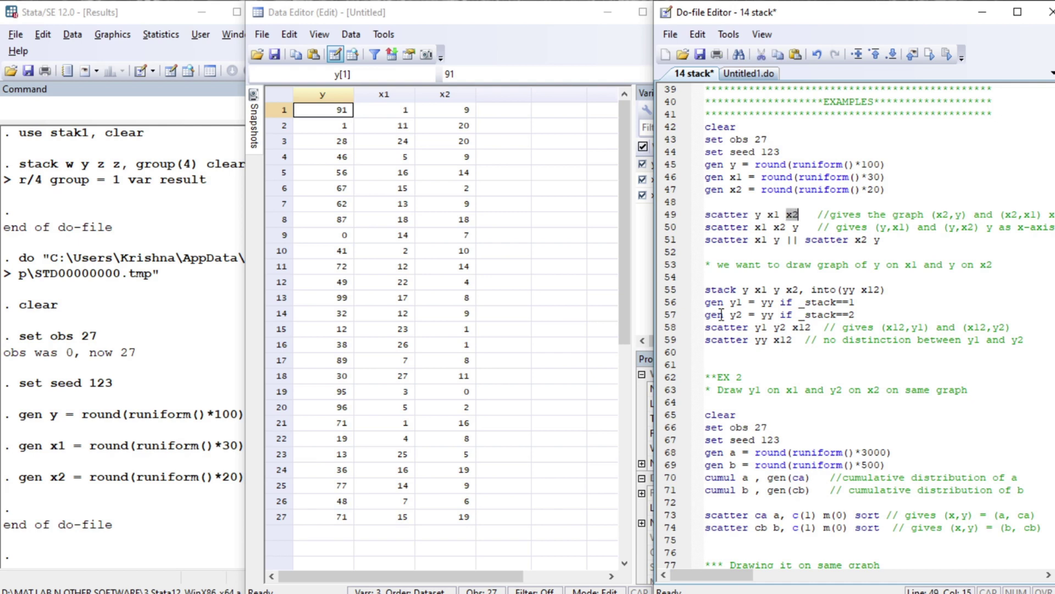
- Examine the variables y and x1 listed before x2 in line 49's scatter command
key(Left)
key(Left)
key(Left)
key(shift+Left)
key(shift+Left)
key(shift+Left)
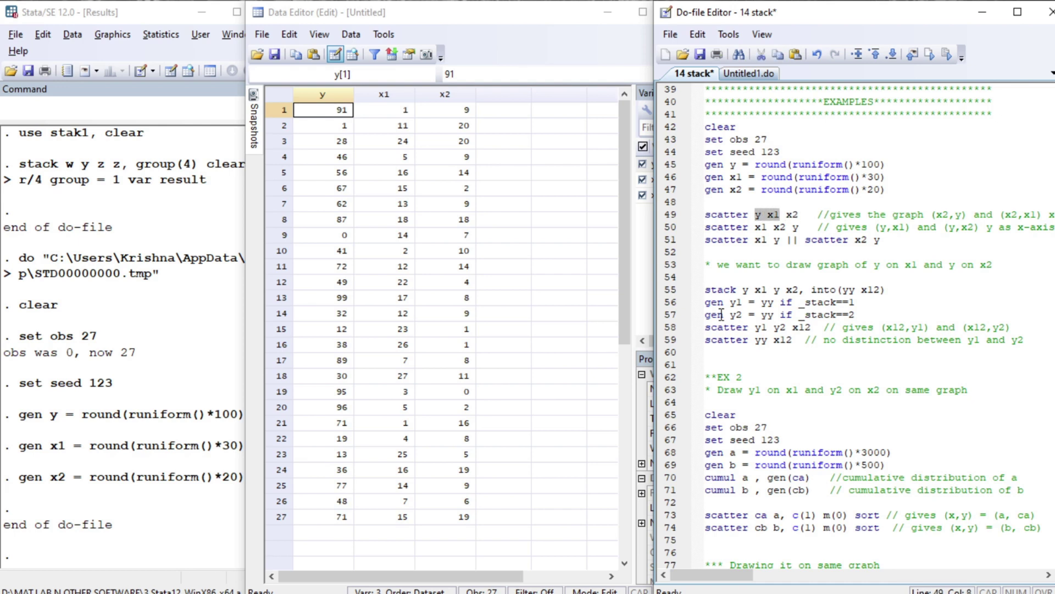
key(Right)
key(Right)
key(Right)
key(Right)
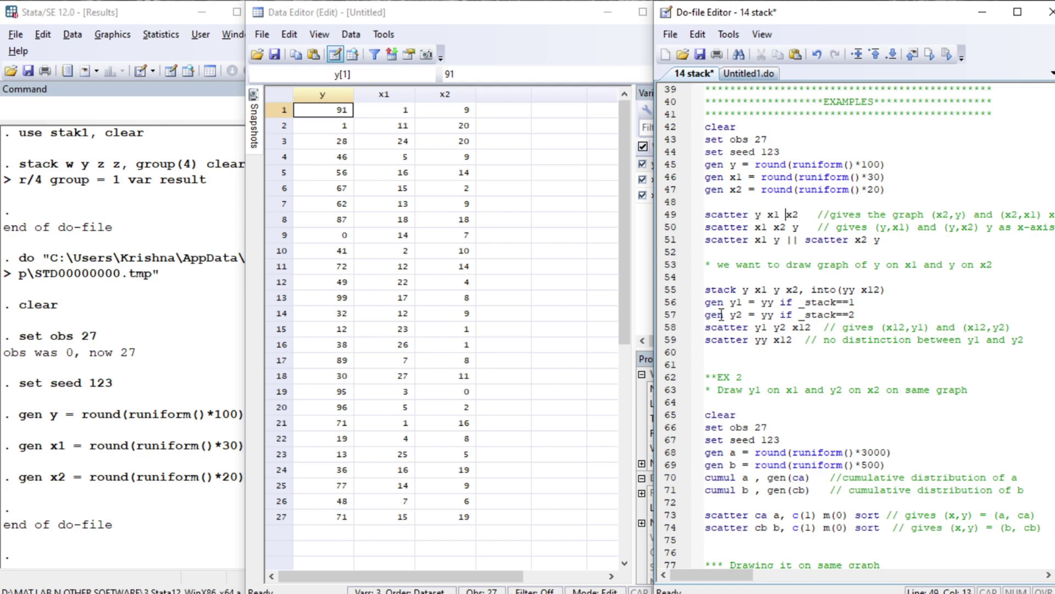
- Execute line 49 to draw a scatter plot of y and x1 against x2
key(shift+Right)
key(shift+Right)
key(Left)
key(Left)
key(Left)
key(Left)
key(shift+Right)
key(shift+Right)
key(Right)
key(shift+End)
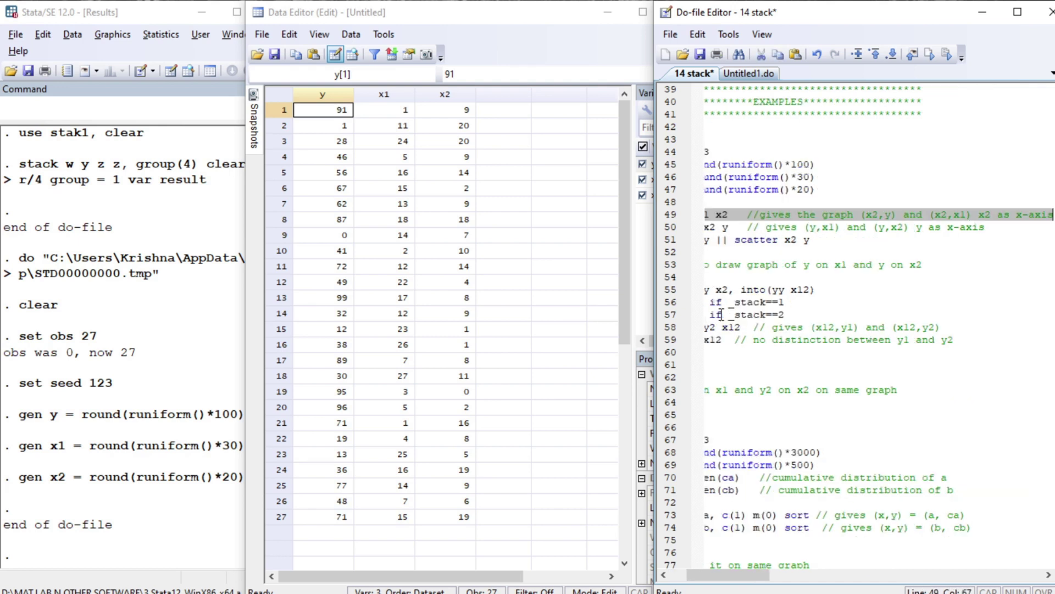
key(ctrl+d)
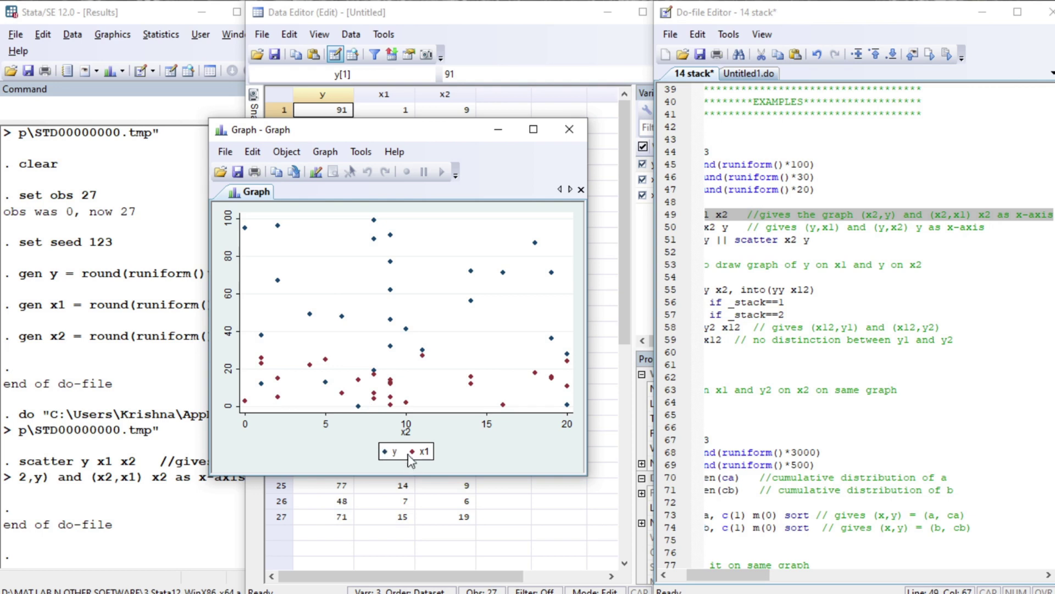
- Compare the scatter graph with the variable list and comment on line 49
click(735, 214)
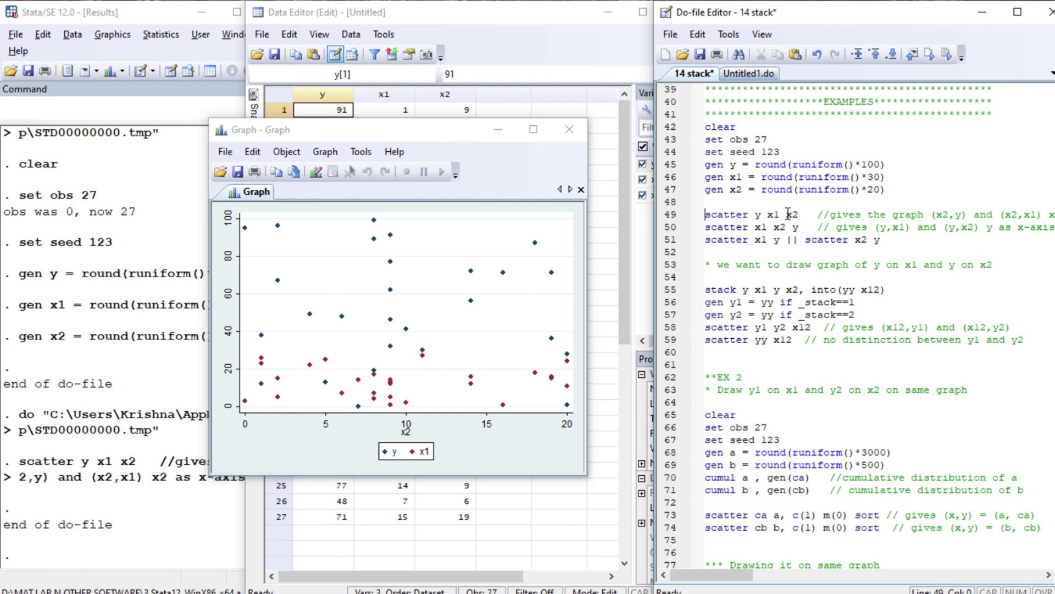
click(788, 214)
key(shift+End)
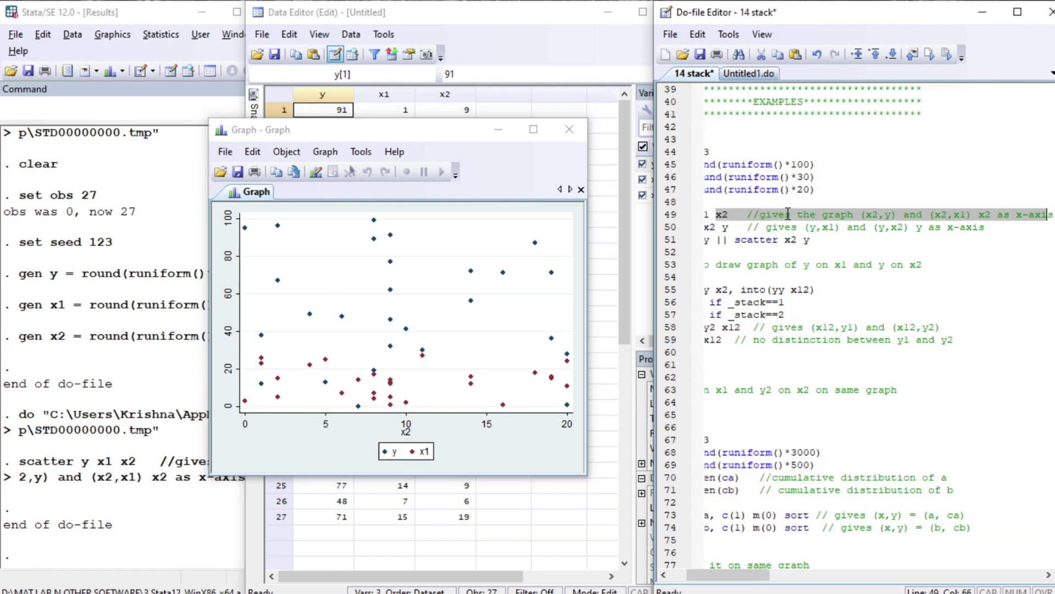
key(Home)
key(Right)
key(Right)
key(Right)
key(Right)
key(Right)
key(Right)
key(Right)
key(Right)
key(Right)
key(Right)
key(Right)
key(Right)
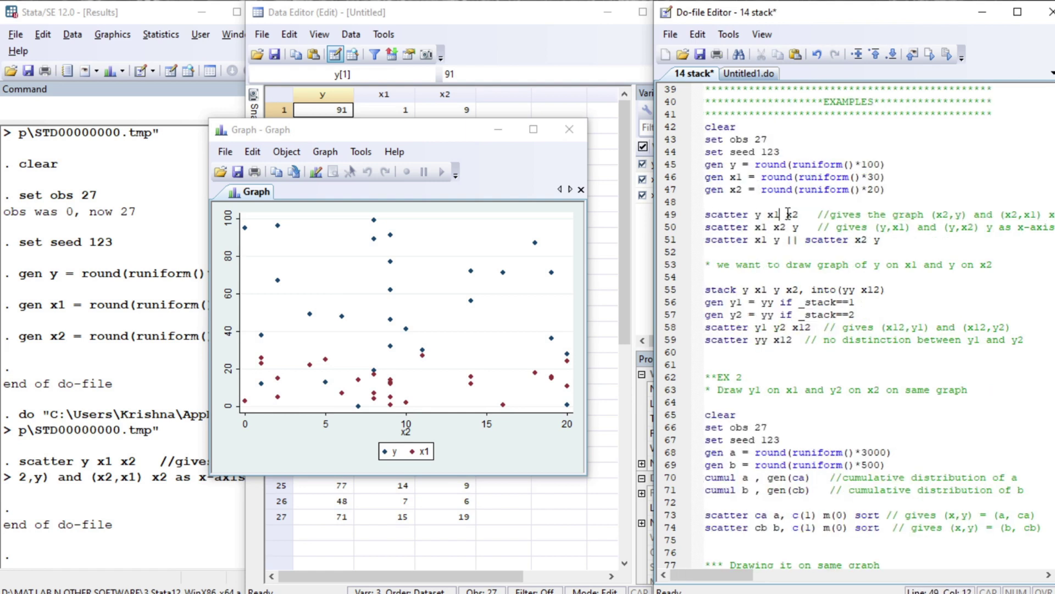
key(shift+Right)
key(shift+Right)
- Execute line 50 to draw a scatter plot of x1 and x2 against y
click(759, 226)
click(772, 215)
key(Down)
key(ctrl+d)
click(798, 226)
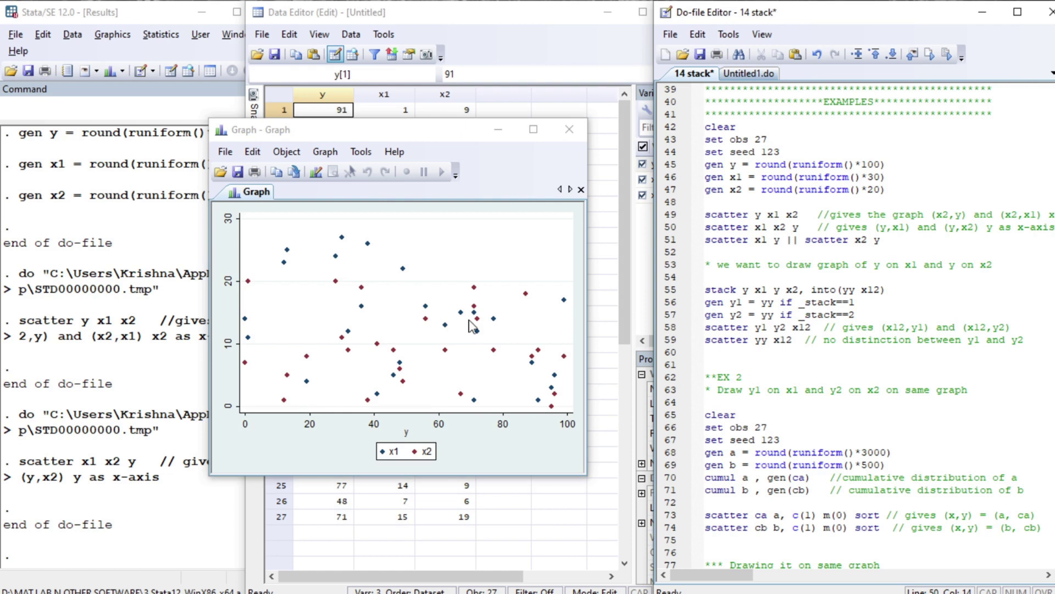
- Execute line 51 to overlay the scatter of x1 on y with the scatter of x2 on y
click(716, 240)
key(Home)
key(shift+End)
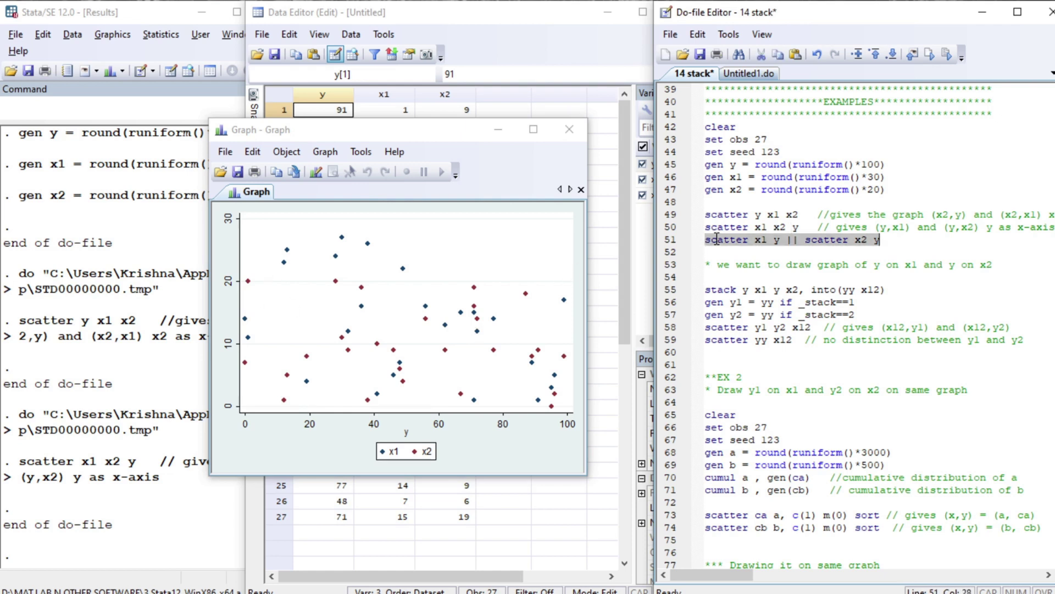
key(ctrl+d)
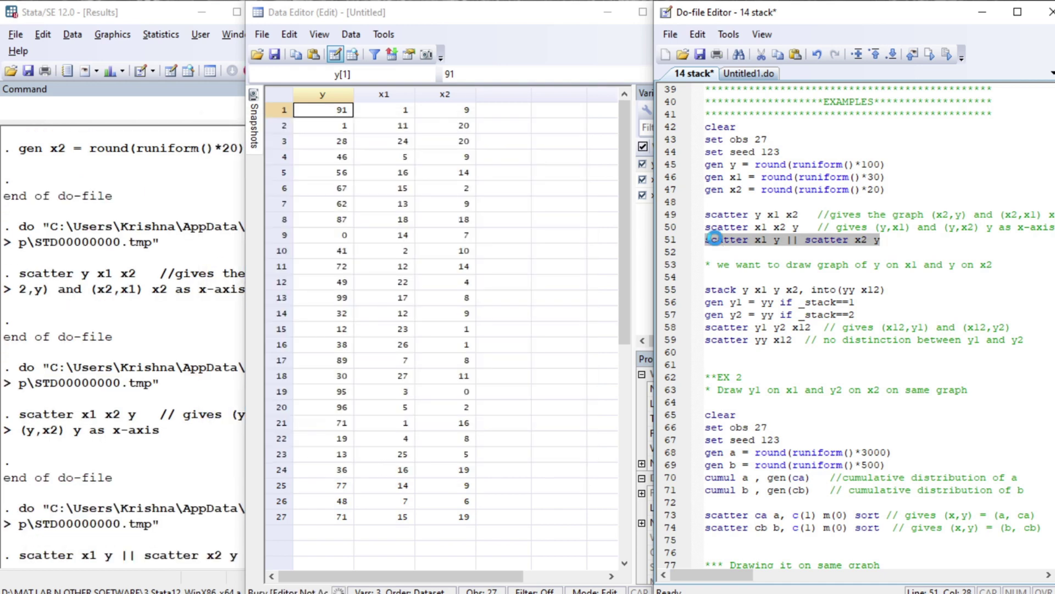
- Read the line 53 comment about graphing y on x1 and y on x2
click(725, 277)
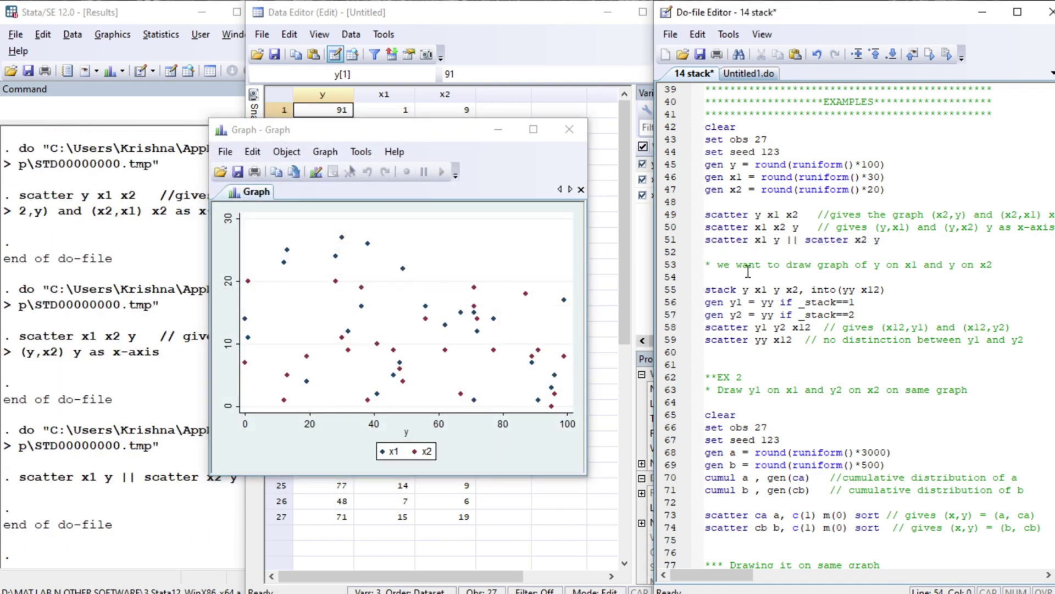
click(774, 266)
key(Right)
key(Right)
key(Right)
key(Right)
key(Right)
key(Right)
key(ctrl+Right)
key(ctrl+Right)
key(ctrl+Right)
key(ctrl+Right)
key(ctrl+Right)
key(ctrl+Right)
key(shift+Right)
key(shift+Right)
key(Right)
key(ctrl+Right)
key(ctrl+Right)
key(ctrl+Right)
key(ctrl+Right)
key(ctrl+Left)
key(ctrl+Left)
key(ctrl+Left)
key(ctrl+Left)
key(ctrl+Left)
key(Left)
key(shift+Left)
key(Left)
key(Down)
key(Down)
- Examine the variable pairs y x1 and y x2 in the stack command on line 55
triple_click(774, 291)
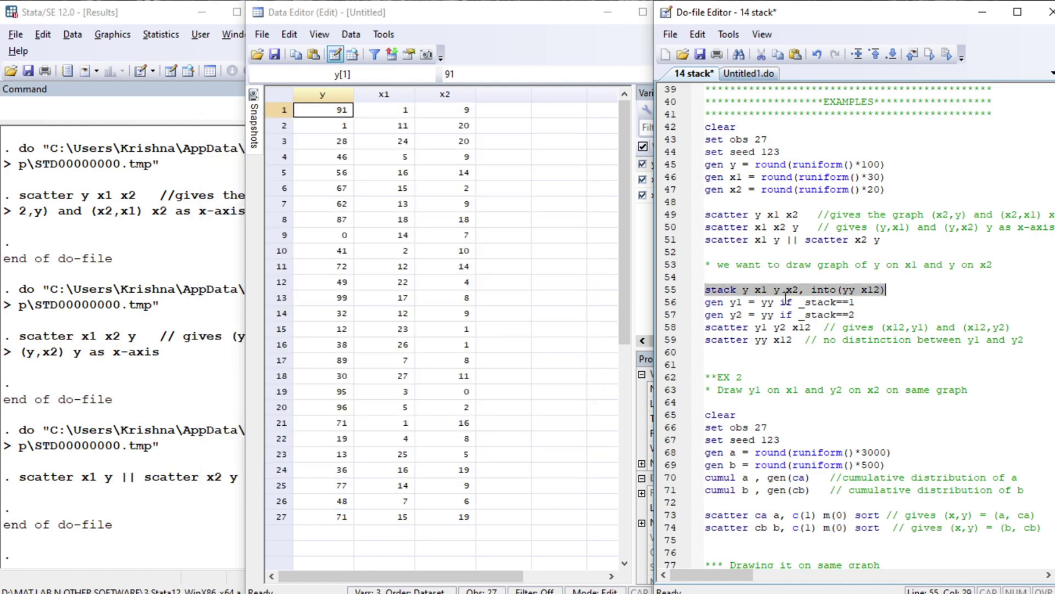
click(774, 290)
key(shift+Left)
key(shift+Left)
key(shift+Left)
key(shift+Left)
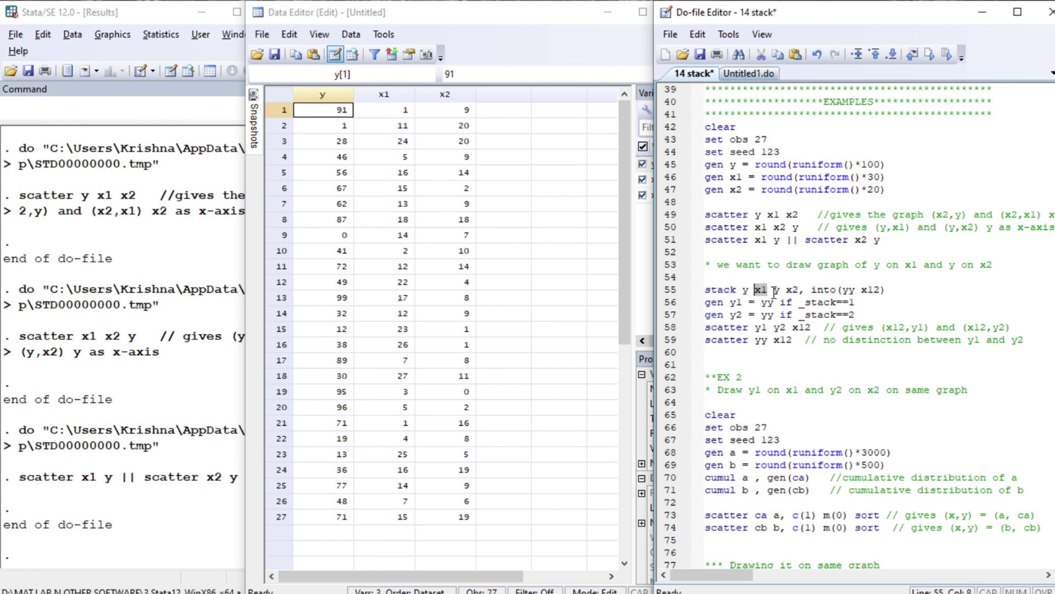
key(Right)
key(Right)
key(shift+Right)
key(shift+Right)
key(shift+Right)
key(shift+Right)
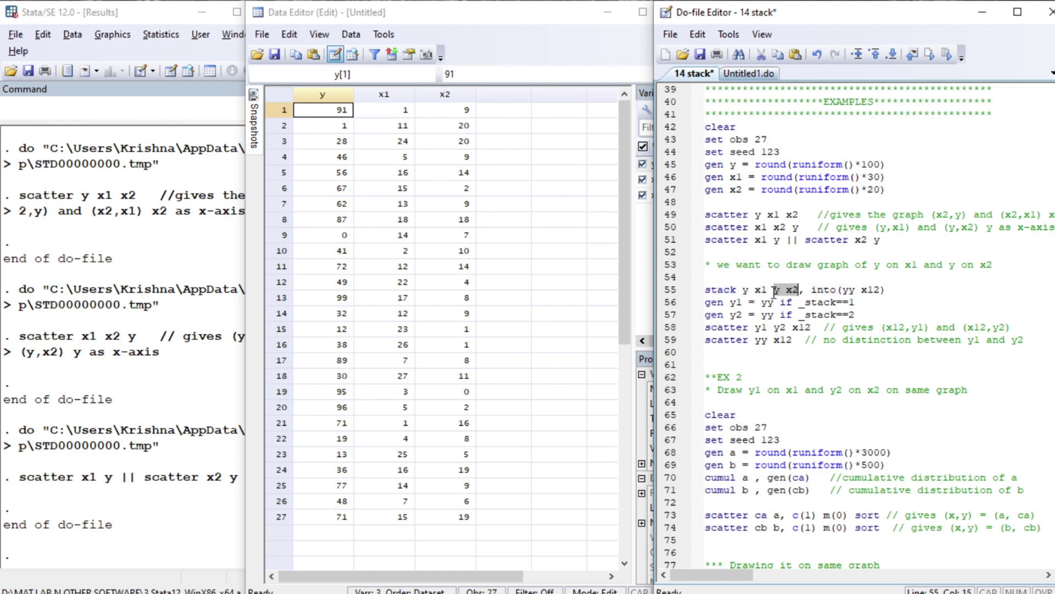
click(775, 290)
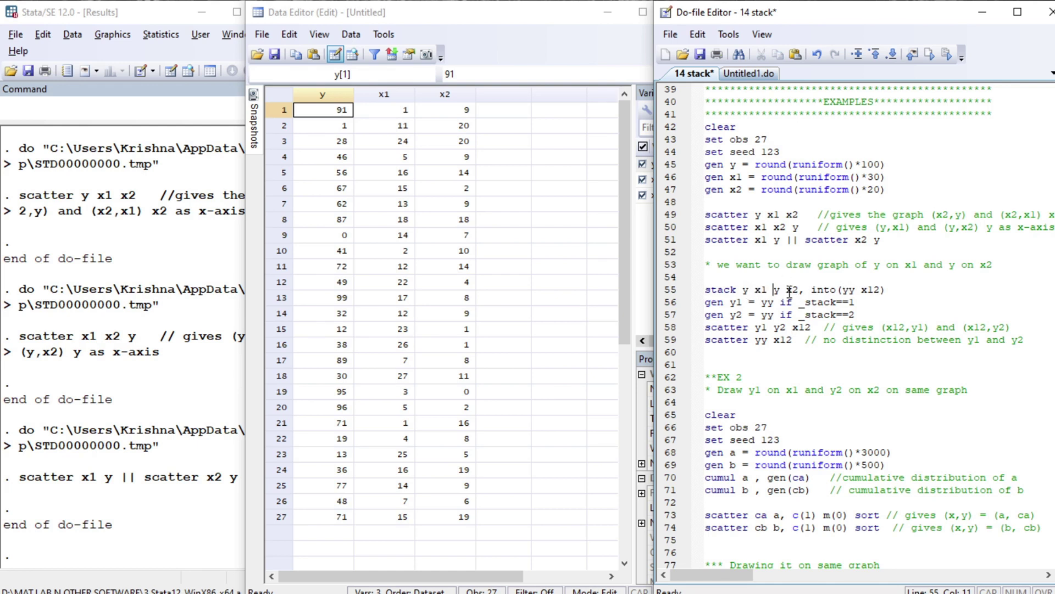
- Execute line 55 to stack y x1 y x2 into yy and x12
key(Home)
key(shift+End)
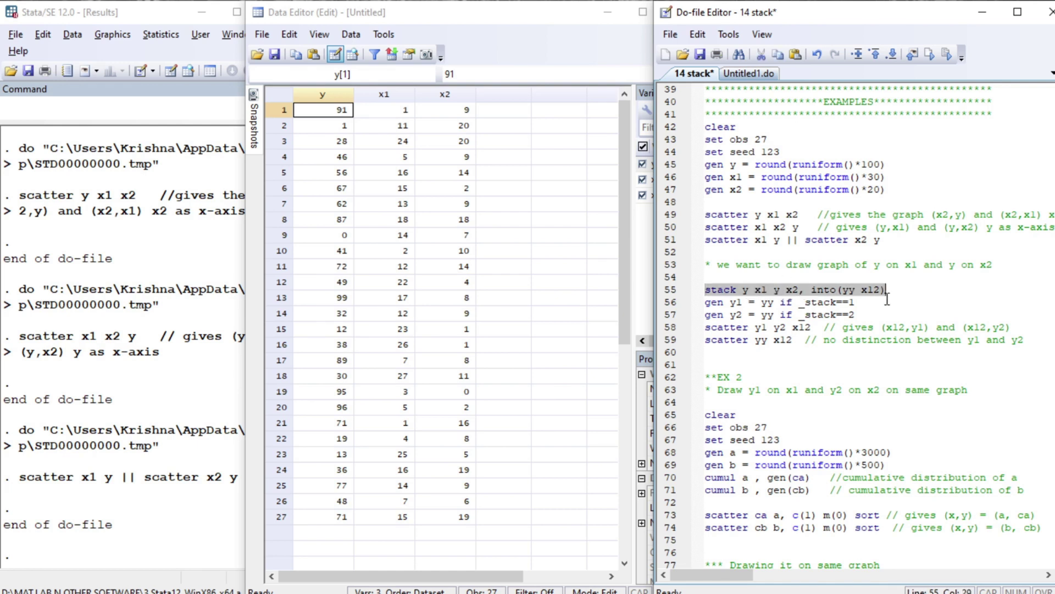
key(ctrl+d)
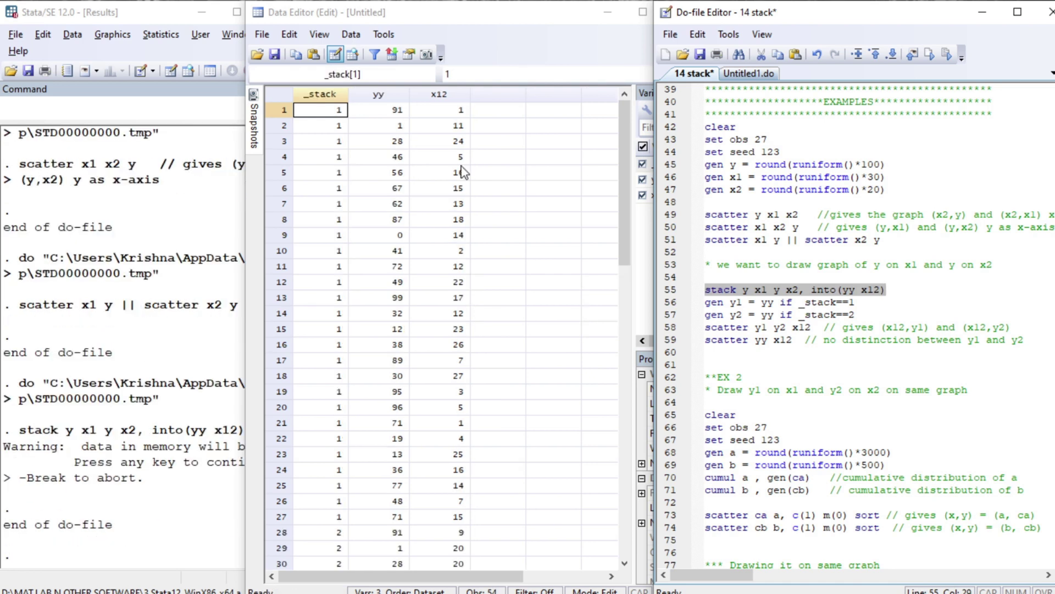
- Inspect the stacked rows of both _stack groups in the Data Editor
click(323, 114)
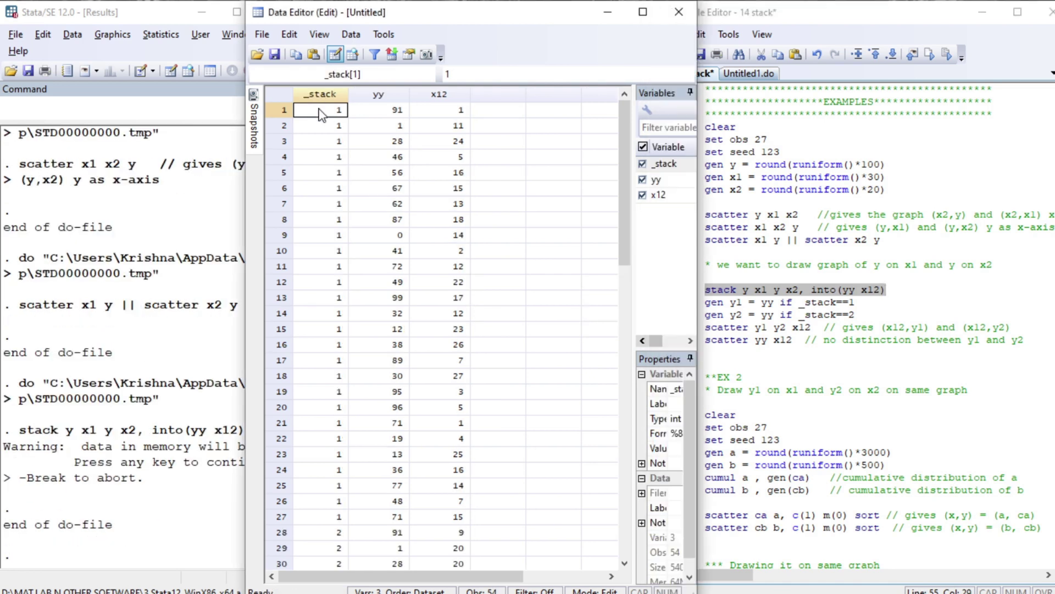
key(Down)
key(Page_Down)
key(Down)
key(Down)
key(Down)
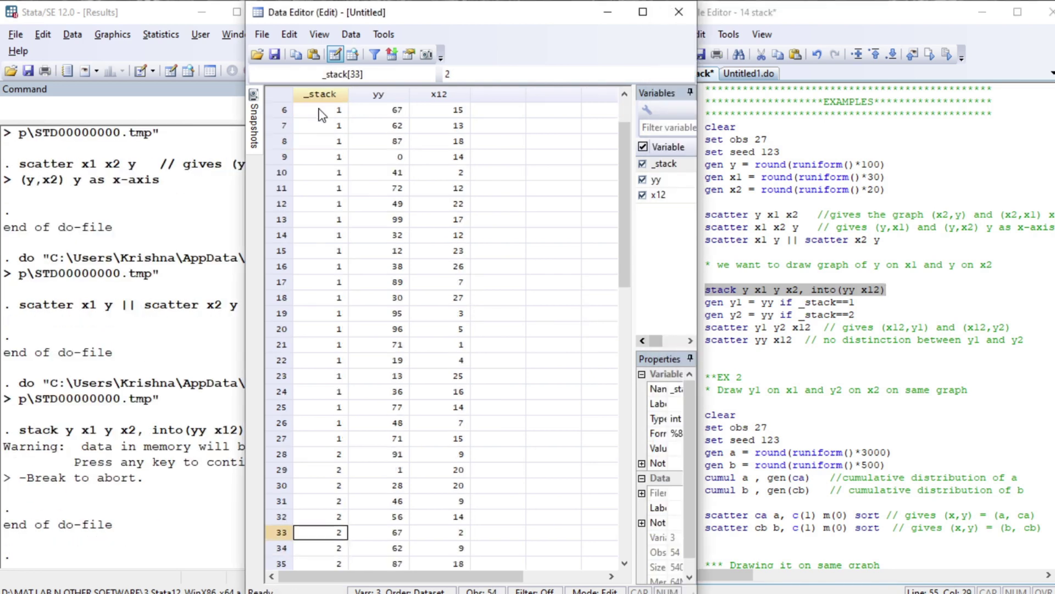
- Examine the yy values of the _stack 1 and _stack 2 groups in the Data Editor
key(Up)
key(Up)
key(Up)
key(Up)
key(Up)
key(Up)
key(Up)
key(Up)
key(Up)
key(Up)
key(Up)
key(Up)
key(Up)
key(Up)
key(Up)
key(Up)
key(Up)
key(Up)
key(Up)
key(Up)
key(Up)
key(Up)
key(Up)
key(Up)
key(Up)
key(Up)
key(Up)
key(Up)
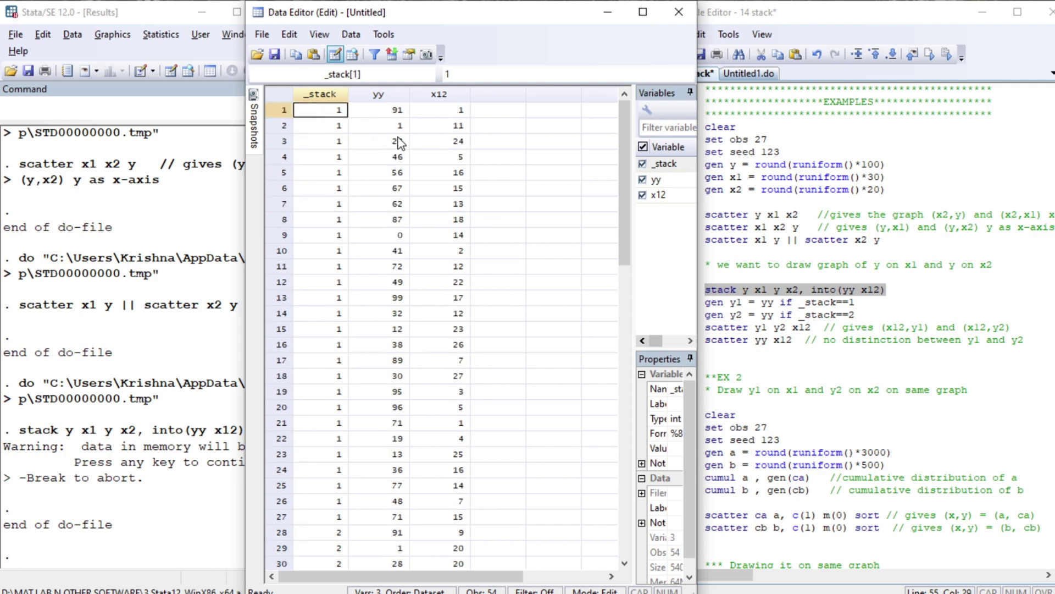
click(378, 114)
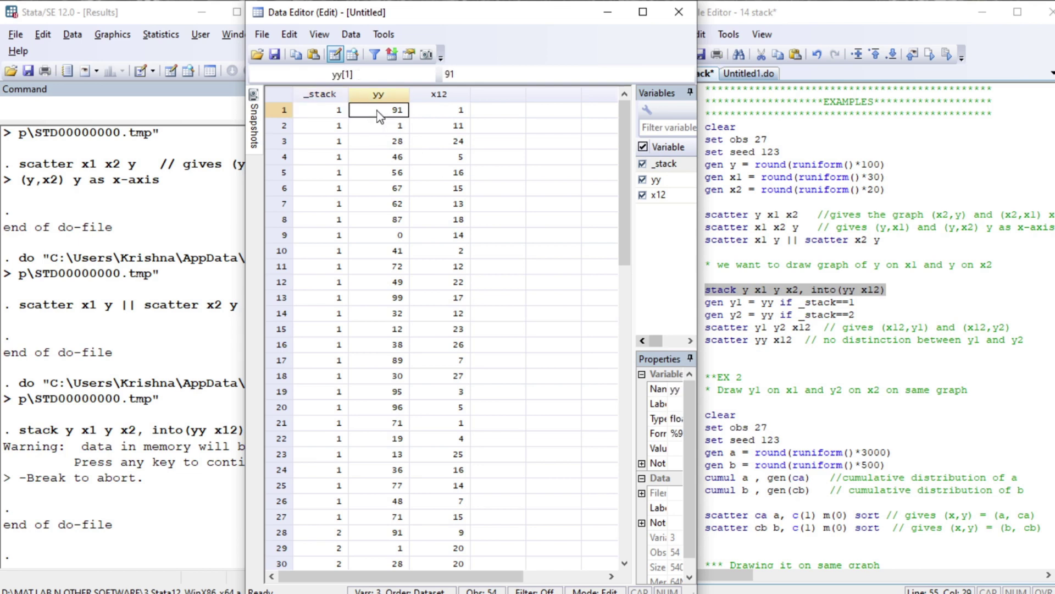
key(shift+Down)
key(shift+Down)
key(shift+Down)
key(shift+Down)
key(shift+Down)
key(shift+Down)
key(shift+Down)
key(shift+Down)
key(shift+Down)
key(shift+Down)
key(shift+Down)
key(shift+Down)
key(shift+Down)
key(shift+Down)
key(shift+Down)
key(shift+Down)
key(shift+Down)
key(shift+Down)
key(shift+Down)
key(shift+Down)
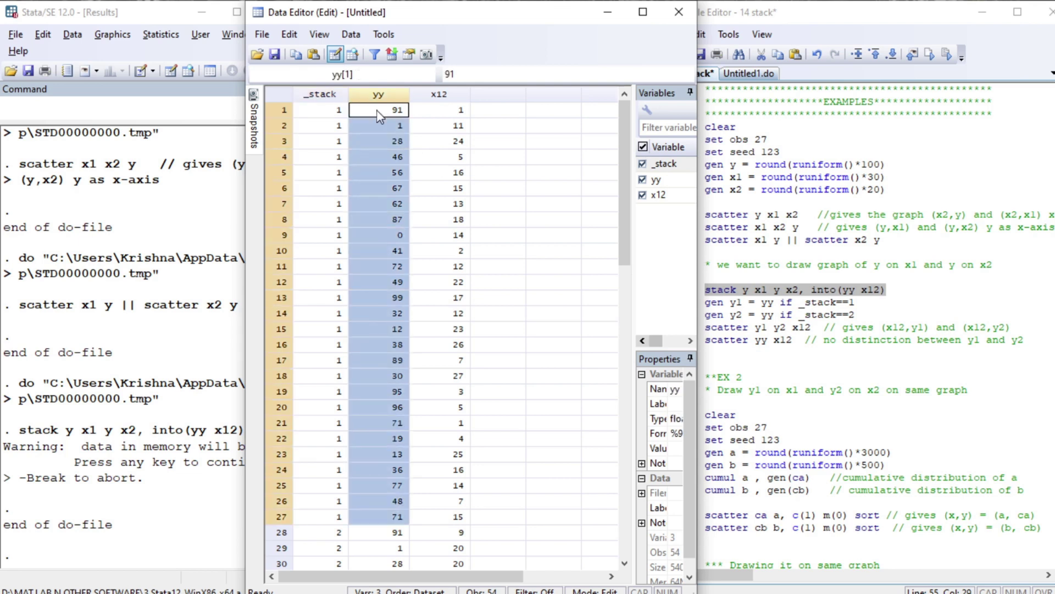
click(385, 536)
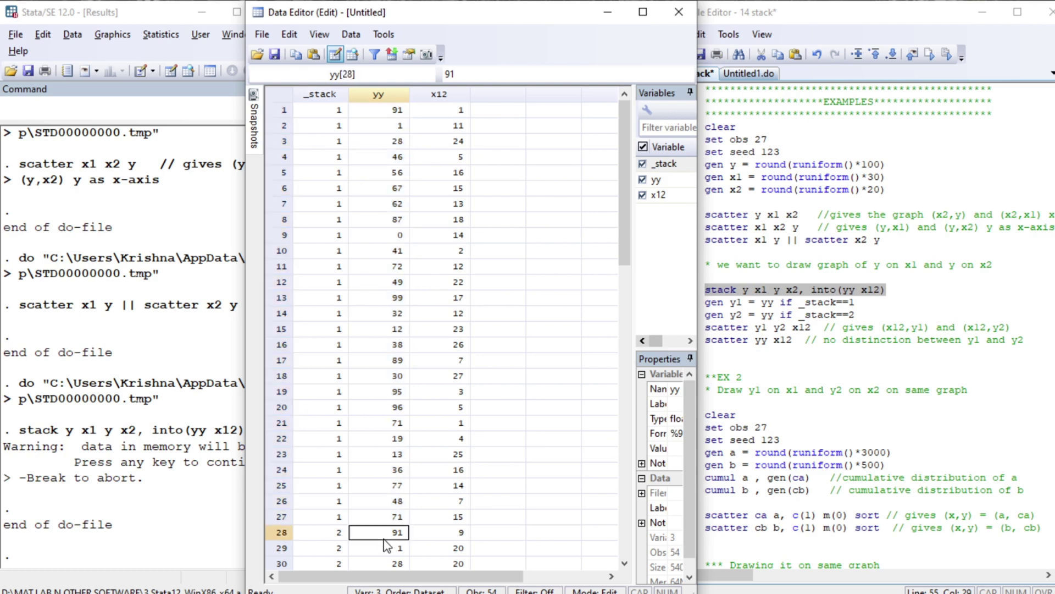
key(ctrl+shift+Down)
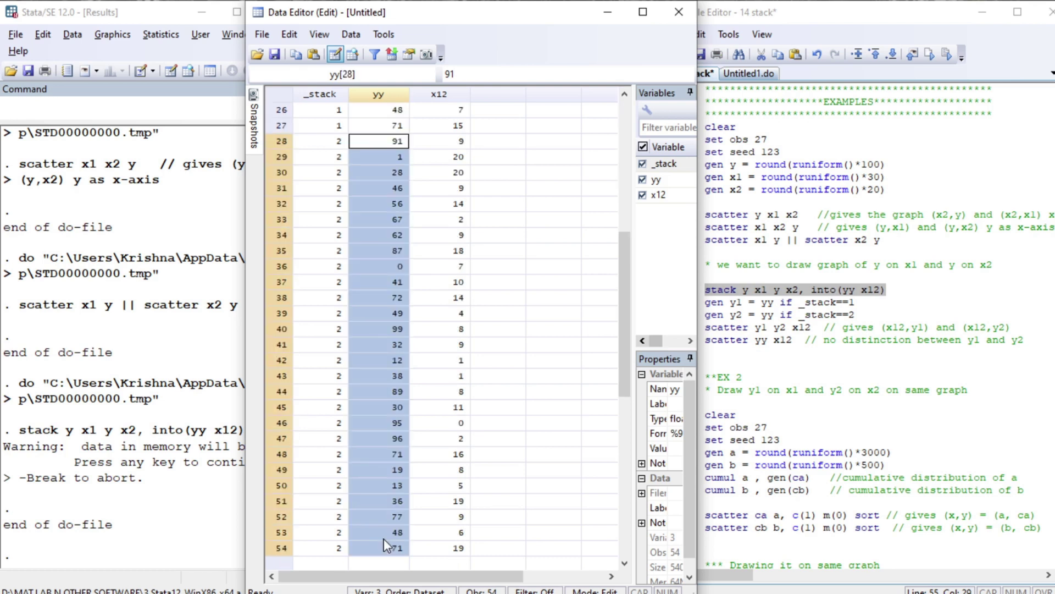
- Examine the x12 values of the _stack 2 group and then those of the _stack 1 group
click(452, 143)
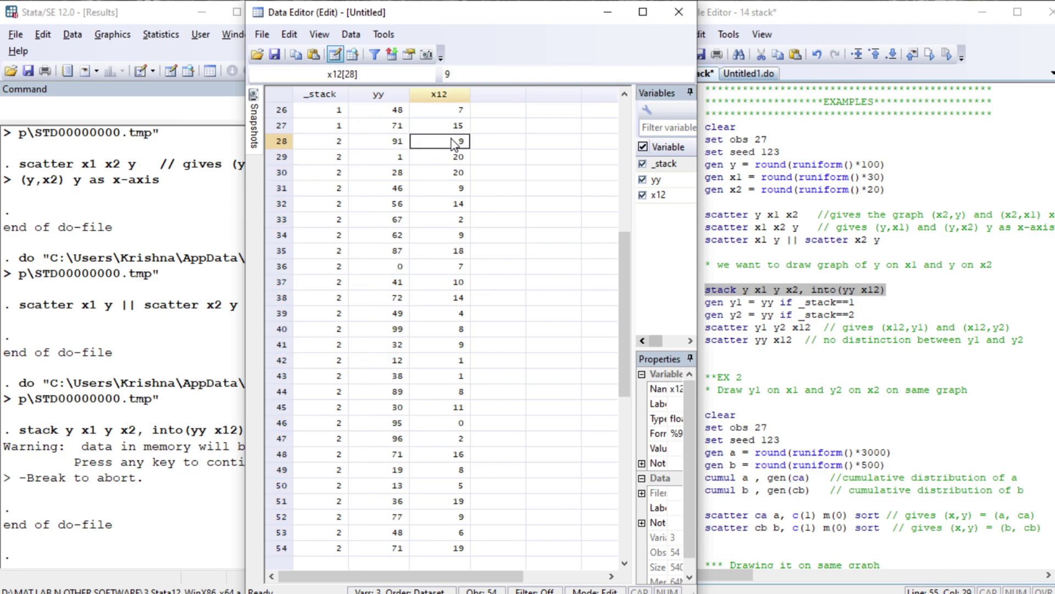
key(ctrl+shift+Down)
key(Up)
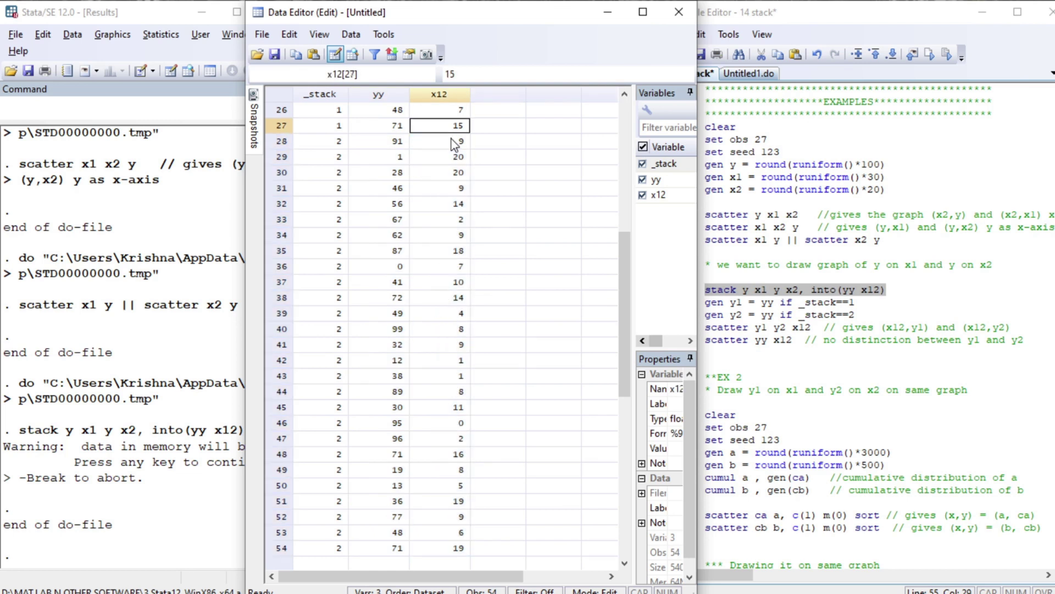
key(ctrl+shift+Up)
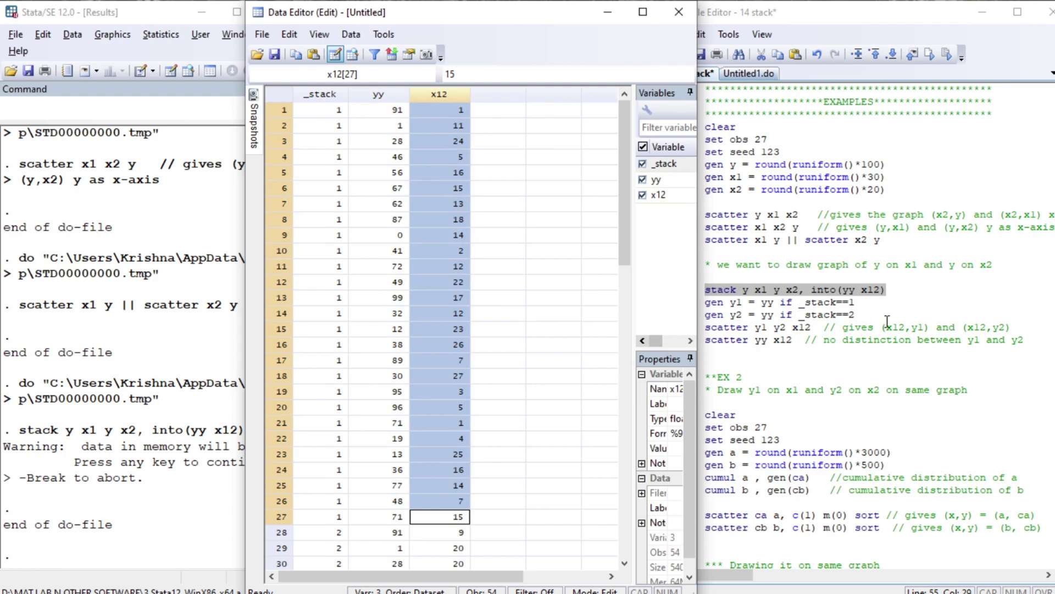
- Execute line 56 to generate y1 from yy where _stack==1, and check the y1 column in the Data Editor
click(882, 304)
key(Home)
key(shift+End)
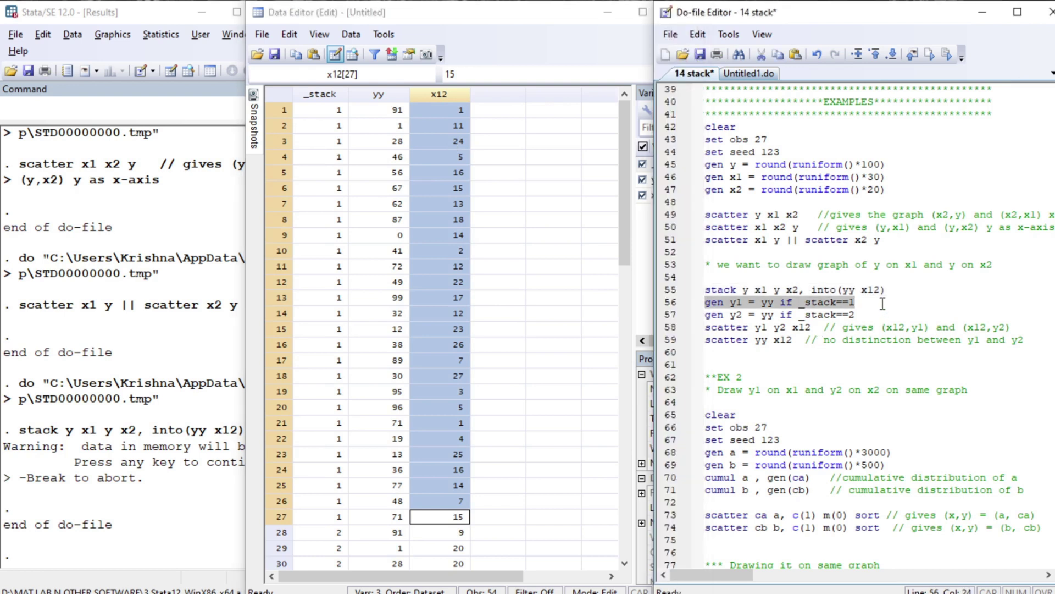
click(874, 304)
key(Home)
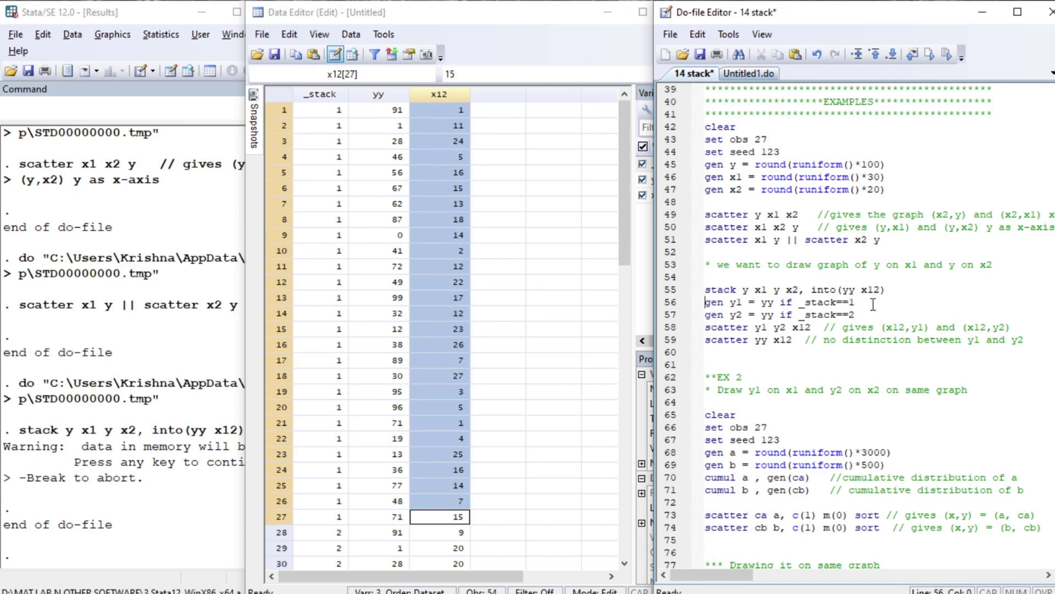
key(shift+End)
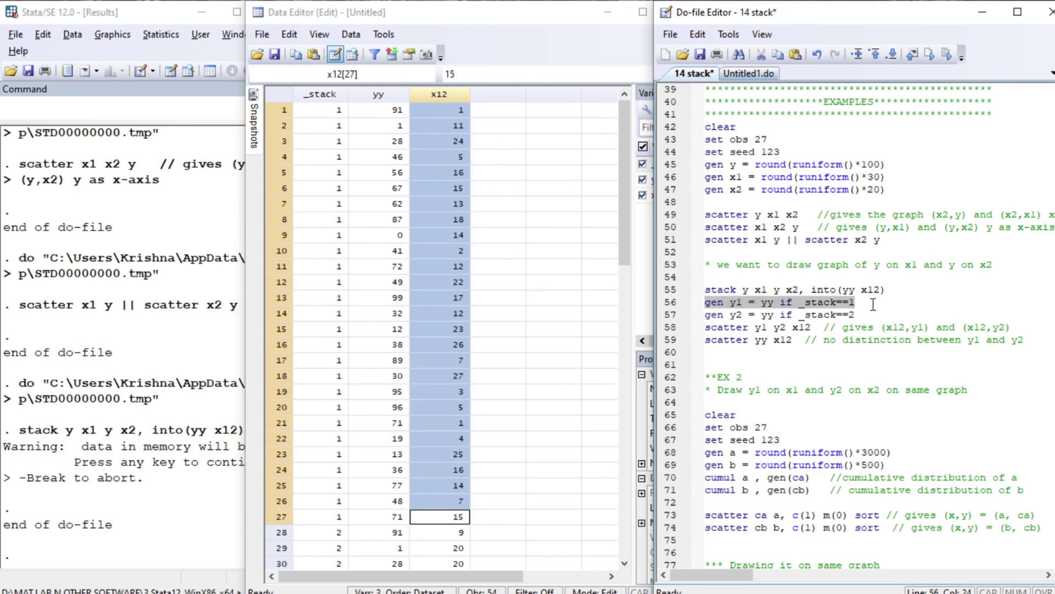
key(ctrl+d)
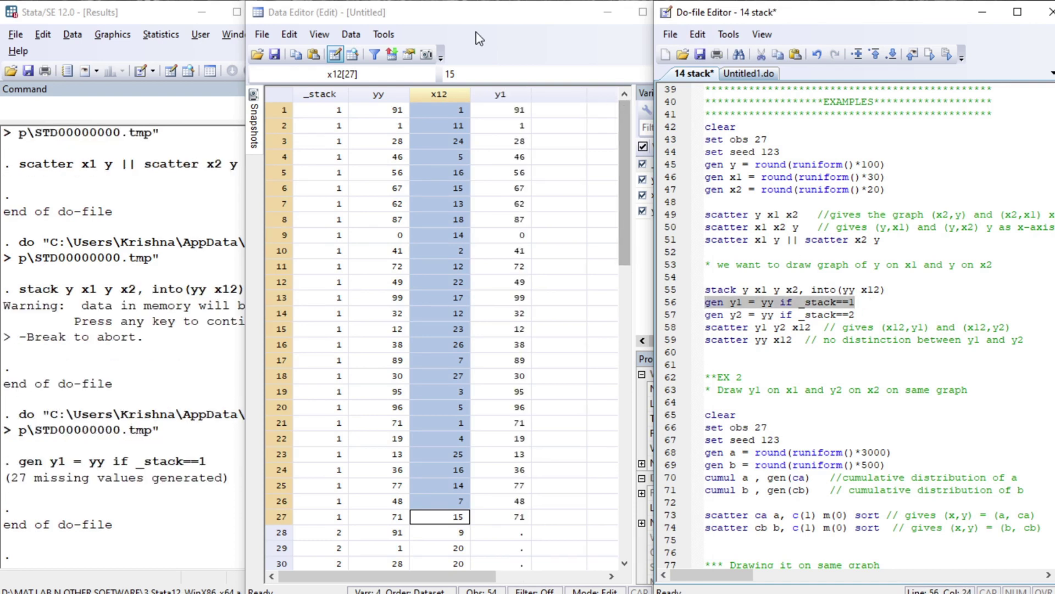
click(496, 111)
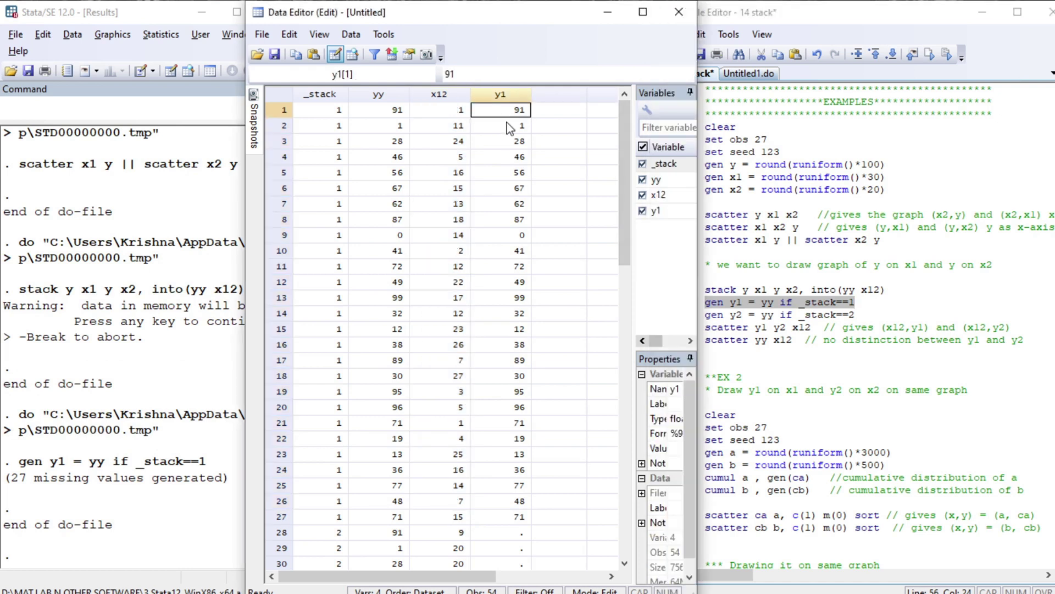
- Execute line 57 to generate y2 from yy where _stack==2
click(735, 315)
key(shift+End)
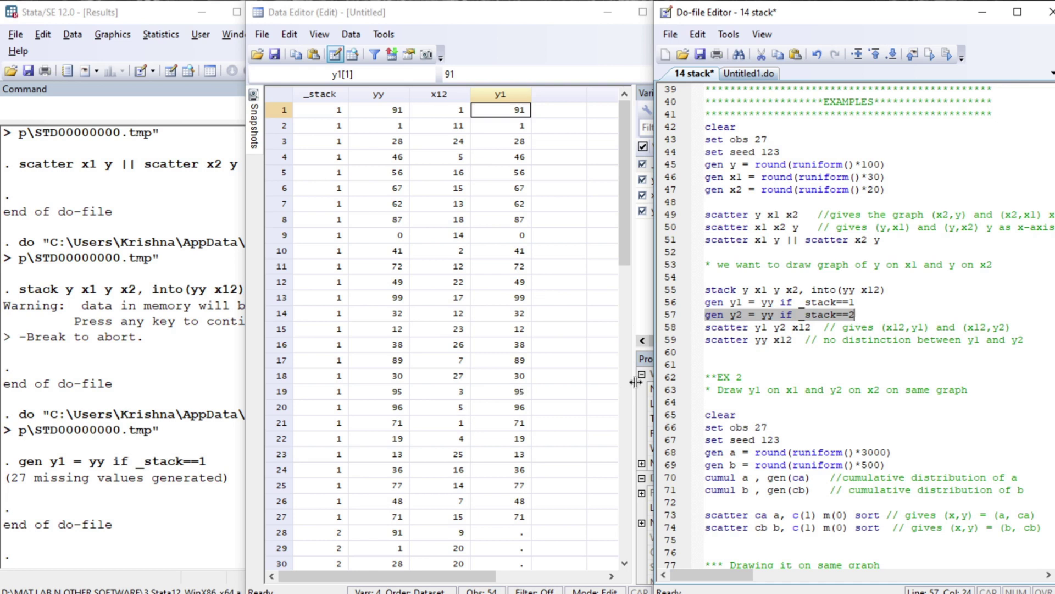
key(ctrl+d)
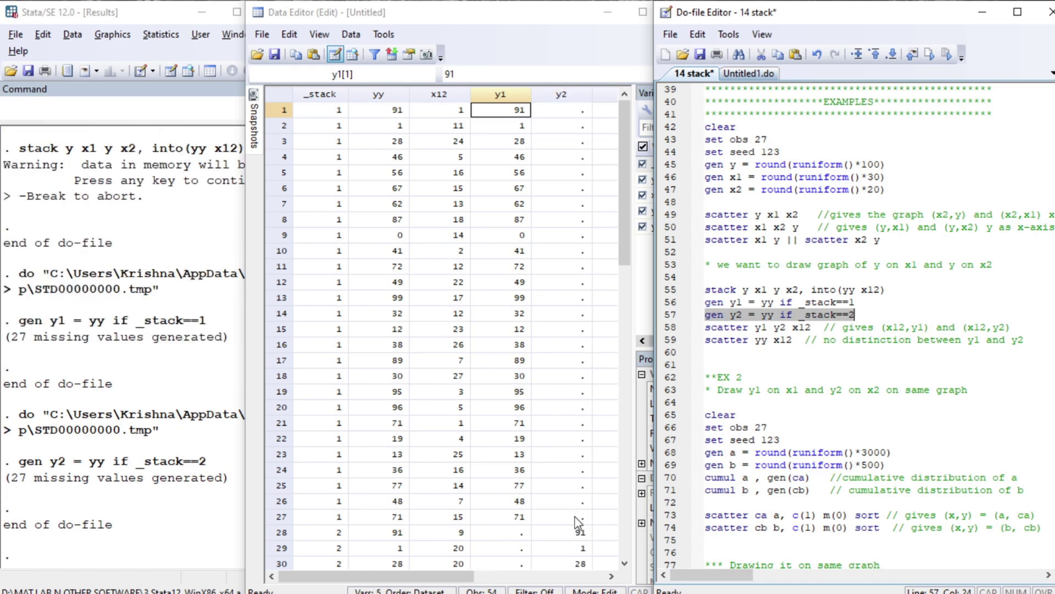
- Examine the variables y1, y2 and x12 in the scatter command on line 58
click(868, 320)
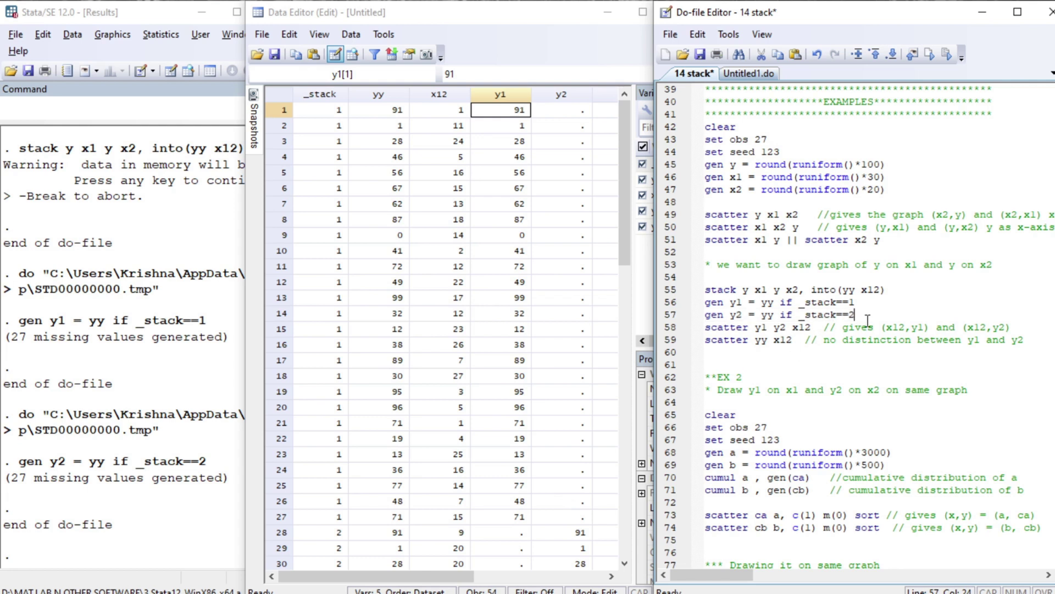
key(Home)
key(shift+Right)
key(shift+Right)
key(shift+Right)
key(shift+Right)
key(shift+Right)
key(shift+Right)
key(shift+Right)
key(shift+Right)
key(shift+Right)
key(shift+Right)
key(shift+Right)
key(shift+Right)
key(shift+Right)
key(shift+Right)
key(shift+Right)
key(shift+Right)
key(Right)
key(Left)
key(shift+Right)
key(shift+Right)
key(shift+Right)
key(Left)
key(shift+Right)
key(shift+Right)
key(shift+Right)
key(Left)
key(Left)
key(Left)
key(Left)
key(Left)
key(Left)
key(Left)
key(Right)
key(Right)
key(Right)
- Execute line 58 to draw a scatter plot of y1 and y2 against x12
key(Left)
key(Left)
key(Left)
key(Left)
key(Left)
key(Left)
key(Left)
key(Left)
key(Left)
key(Left)
key(Left)
key(Left)
key(shift+End)
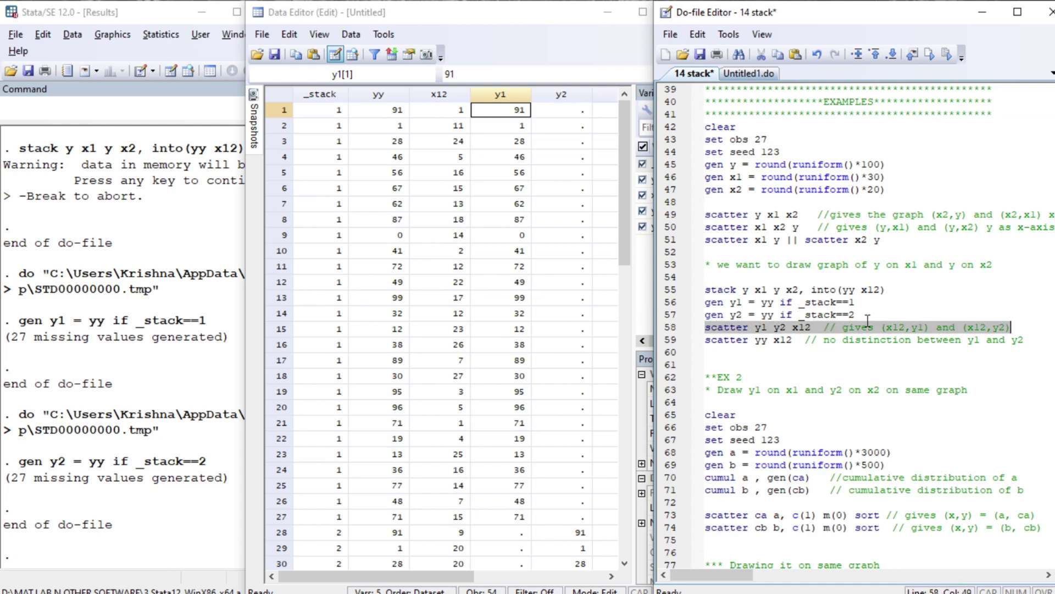
key(ctrl+d)
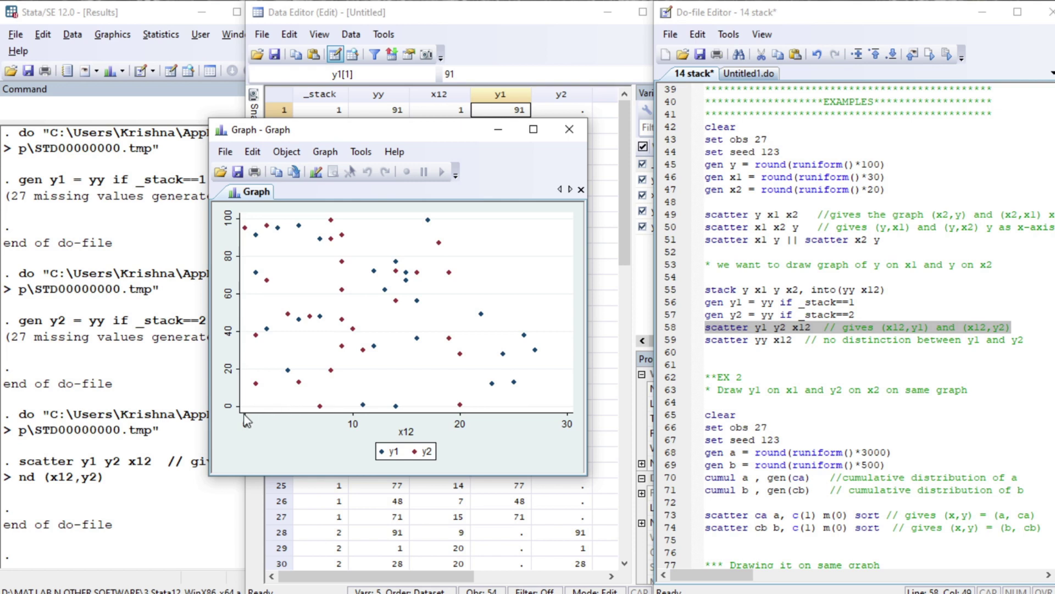
- Compare the y1 and y2 terms in line 58 with the points plotted in the graph
click(763, 328)
drag(767, 328, 755, 329)
key(Right)
key(Right)
key(Right)
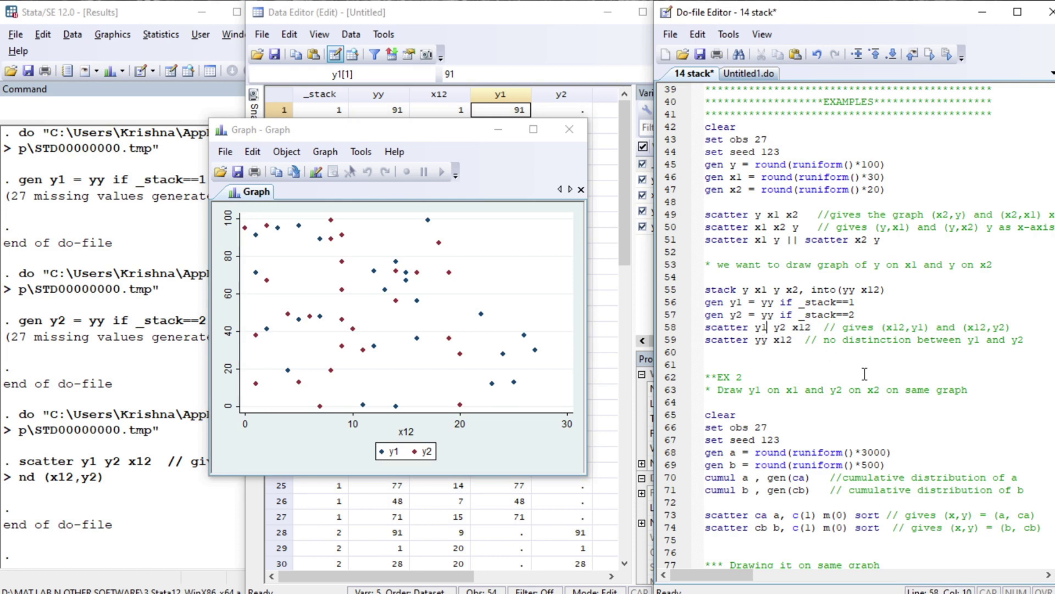
key(shift+Right)
key(Left)
key(Left)
key(Left)
key(Left)
key(Left)
key(Left)
key(Left)
key(Left)
key(Left)
key(Left)
- Rerun line 58 to redraw the scatter plot of y1 and y2 on x12, and close the graph
click(569, 129)
key(shift+End)
key(ctrl+d)
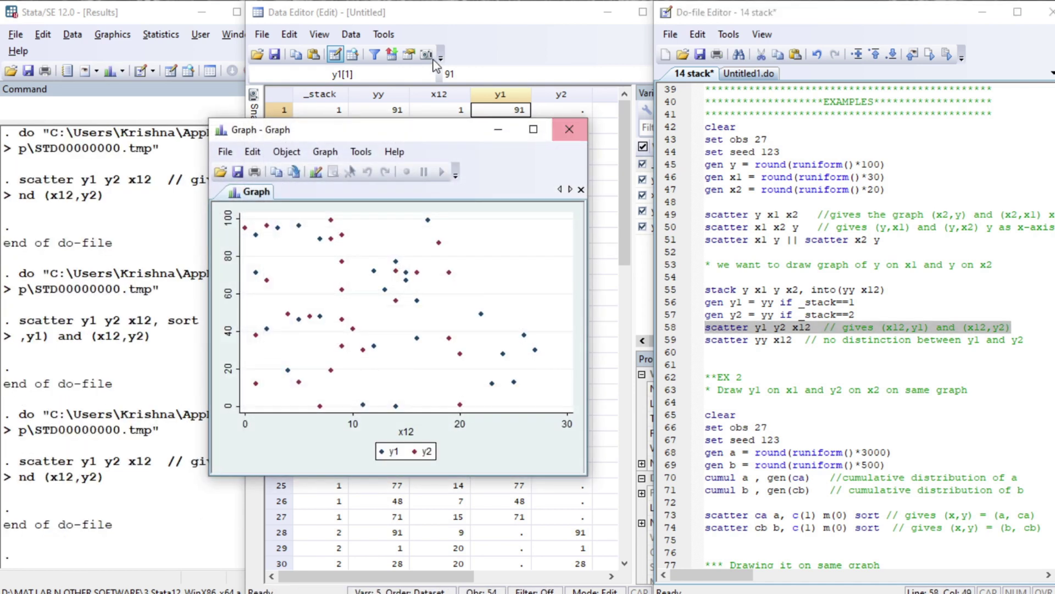
click(570, 131)
- Execute line 59 to scatter yy against x12 without distinguishing y1 from y2, and close the graph
key(Home)
key(Down)
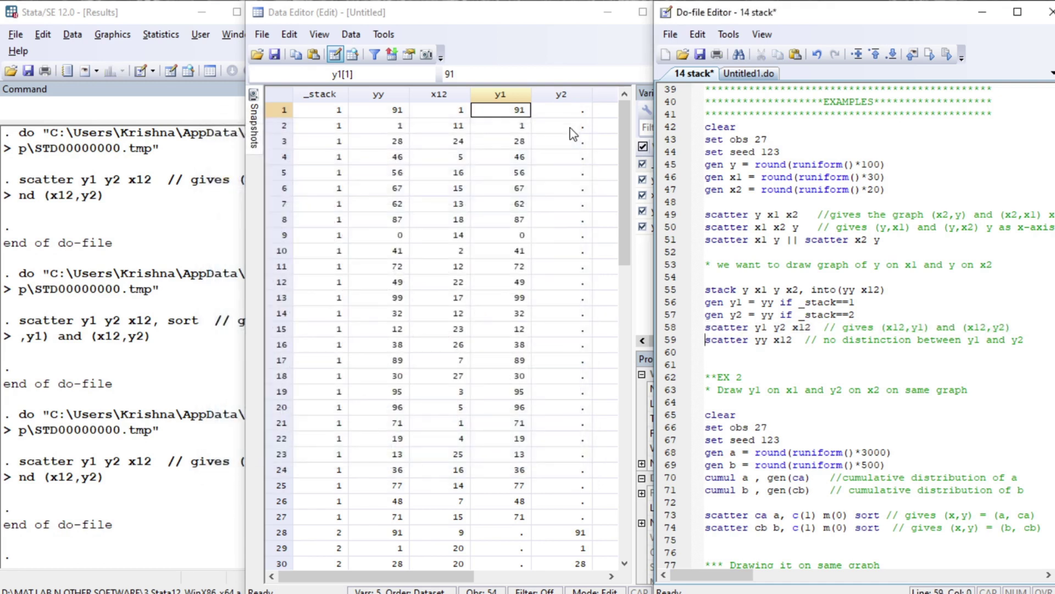
key(shift+End)
key(ctrl+d)
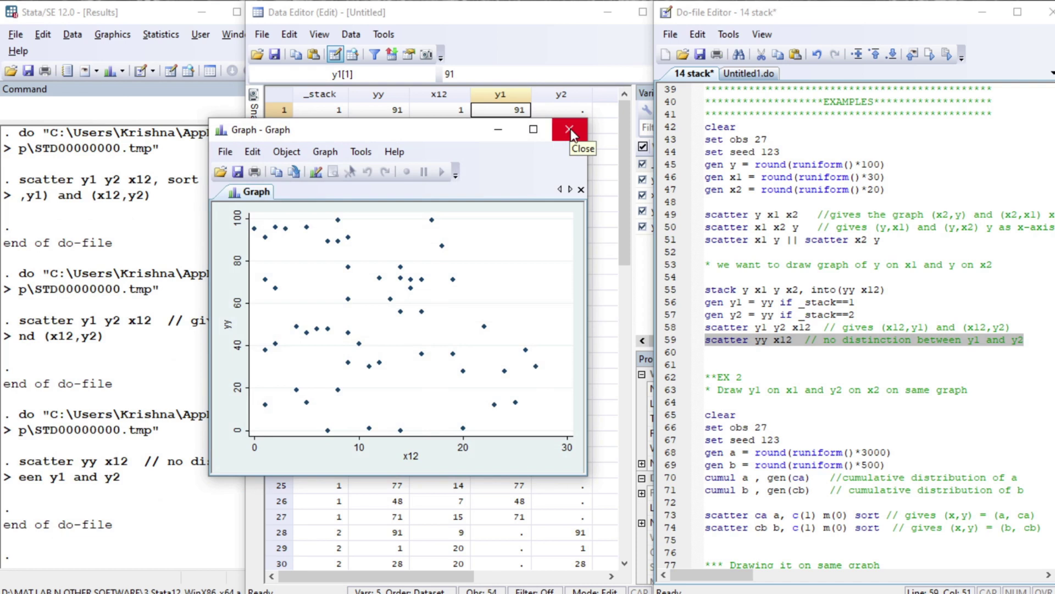
click(570, 131)
- Review the EX 2 comment on line 63 about drawing y1 on x1 and y2 on x2 on the same graph
key(shift+Right)
key(shift+Right)
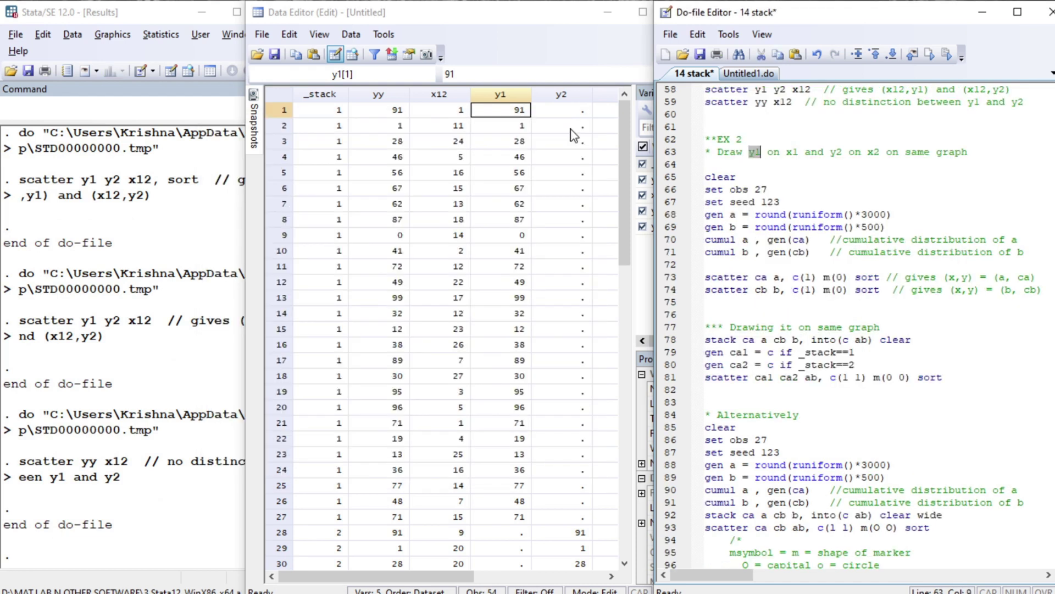
key(shift+Left)
key(shift+Left)
key(shift+Right)
key(shift+Right)
key(Right)
key(Right)
key(Right)
key(Right)
key(Right)
key(Right)
key(Right)
key(Right)
key(Right)
key(Right)
key(Right)
key(Right)
key(Right)
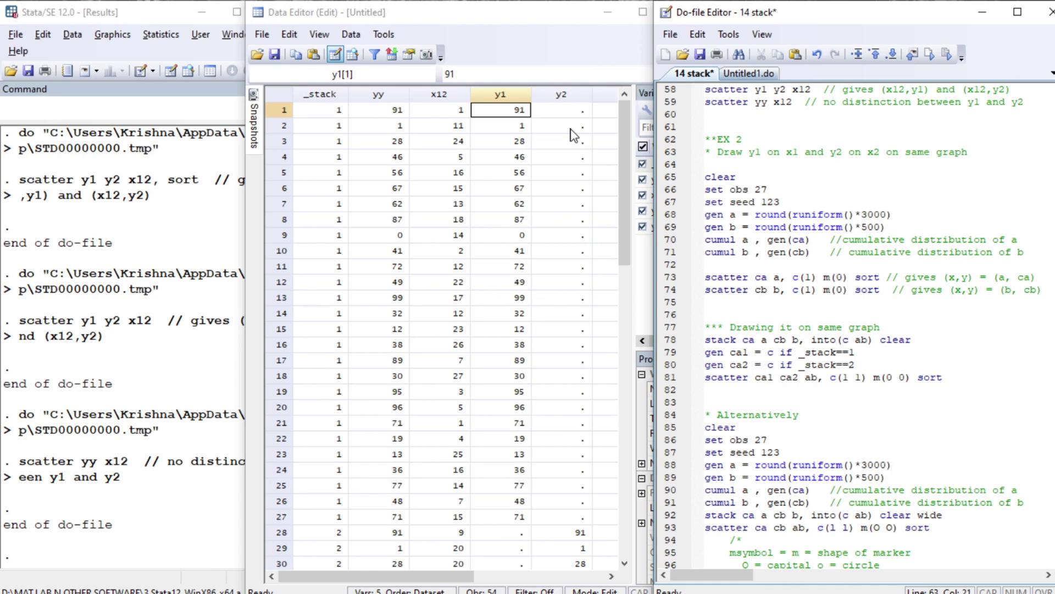
- Execute lines 65 to 69 to clear the data, set 27 observations and seed 123, and generate random variables a and b
key(Up)
key(shift+Down)
key(shift+Down)
key(Down)
key(shift+Down)
key(shift+Down)
key(shift+Down)
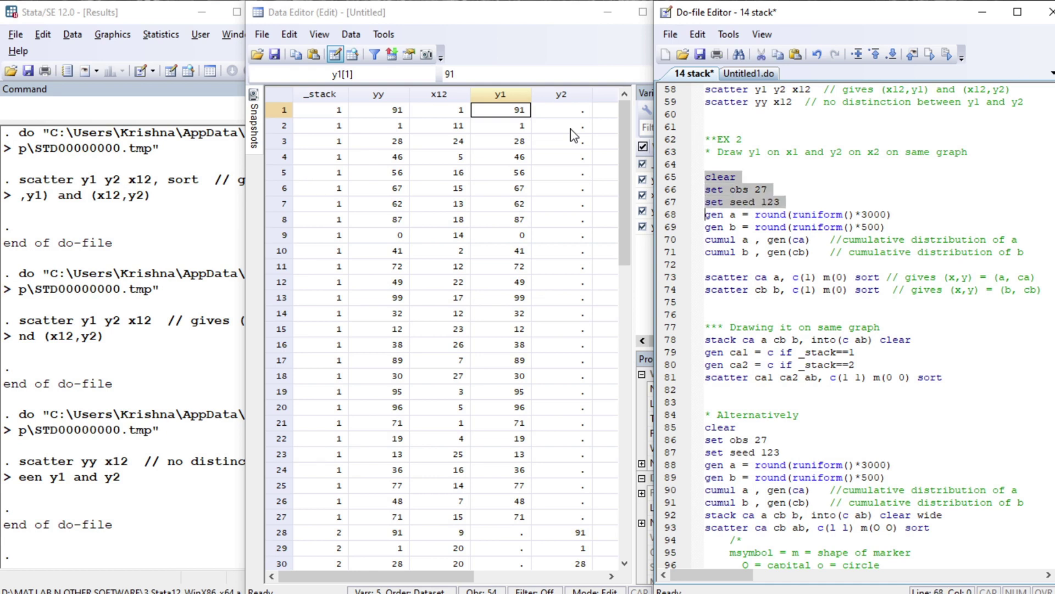
key(shift+Left)
key(shift+Down)
key(shift+Down)
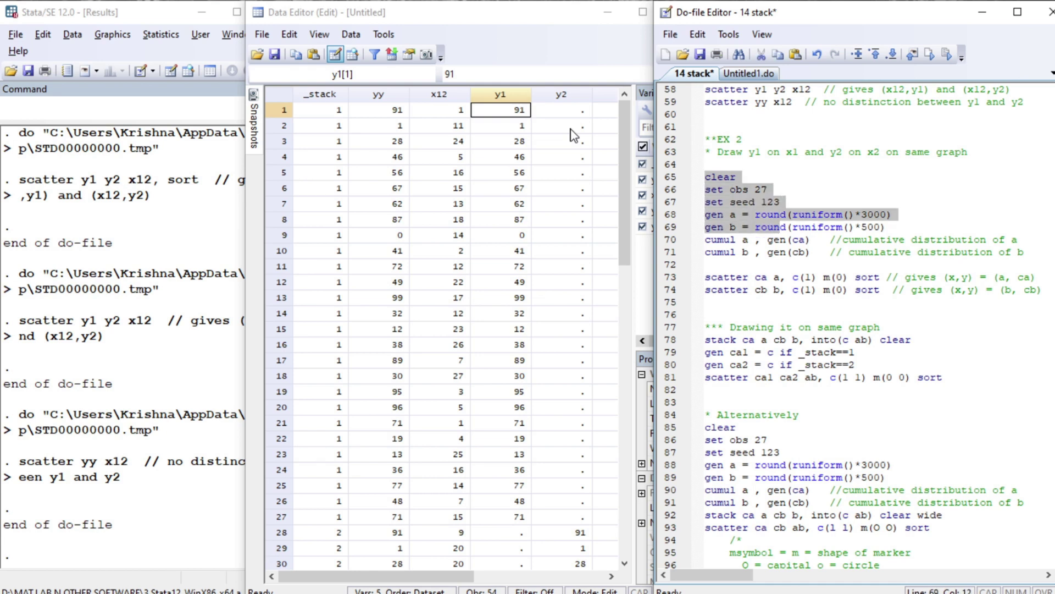
key(shift+End)
key(ctrl+d)
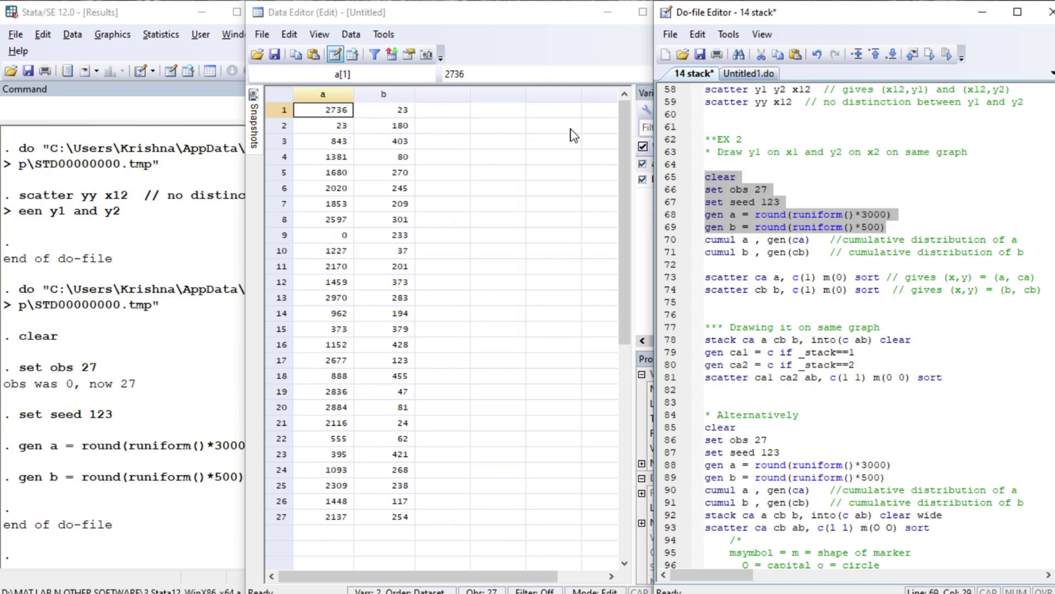
- Execute line 70 to generate ca as the cumulative distribution of a
key(Right)
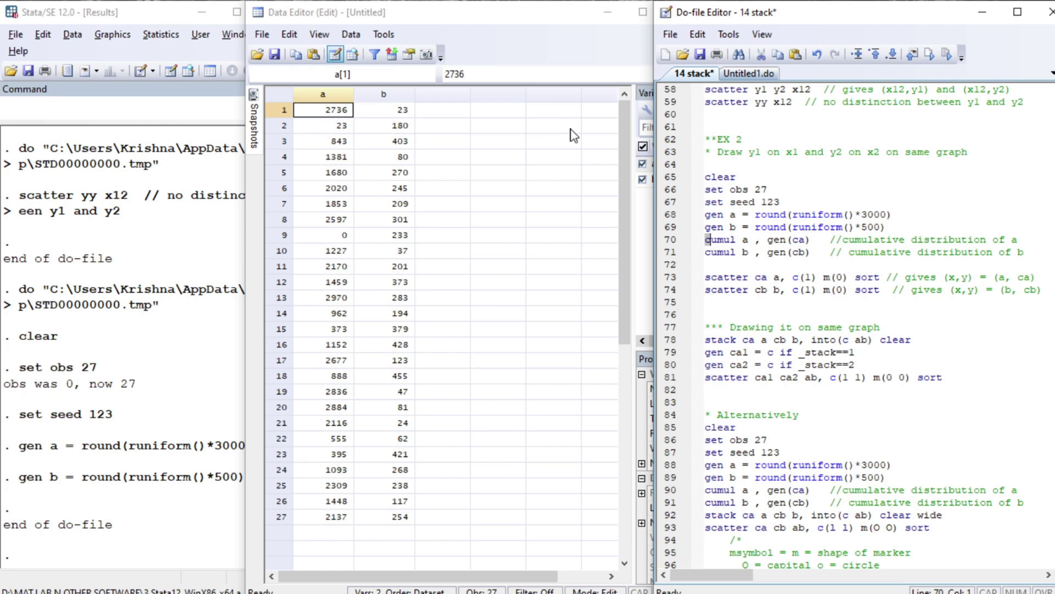
key(shift+Right)
key(shift+Right)
key(shift+Right)
key(shift+Right)
key(shift+Right)
key(shift+Right)
key(shift+Right)
key(shift+Right)
key(shift+Right)
key(shift+Right)
key(shift+Right)
key(shift+Right)
key(shift+Right)
key(shift+Right)
key(shift+Right)
key(shift+Right)
key(shift+Right)
key(shift+Right)
key(shift+End)
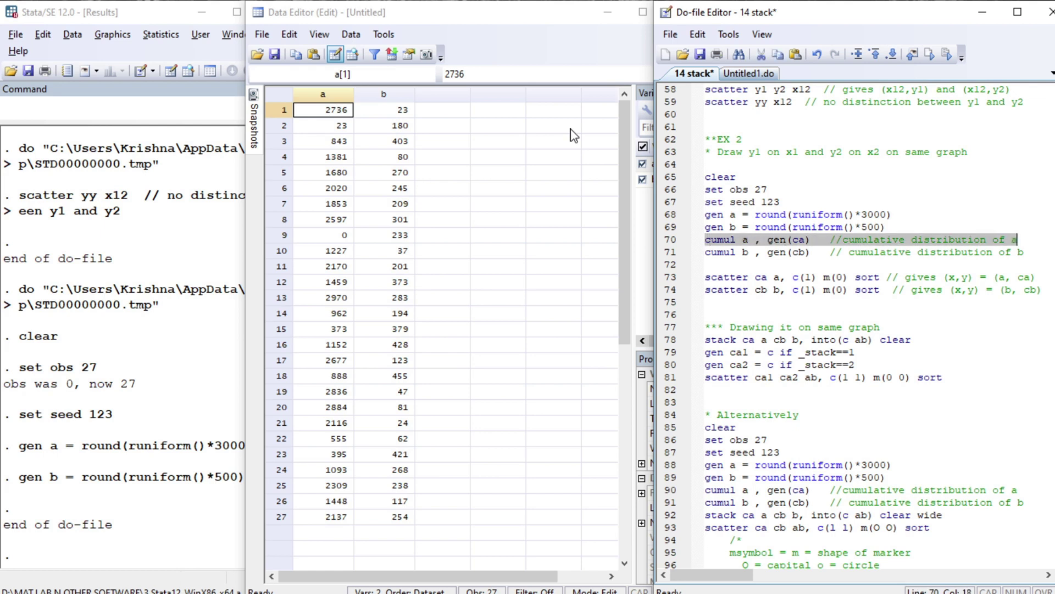
key(ctrl+d)
- Execute line 71 to generate cb as the cumulative distribution of b
key(Right)
key(Right)
key(Right)
key(shift+Right)
key(shift+Right)
key(shift+Right)
key(shift+Right)
key(shift+Right)
key(shift+Right)
key(shift+Right)
key(shift+Right)
key(shift+Right)
key(shift+Right)
key(shift+Right)
key(shift+Right)
key(shift+Right)
key(shift+Right)
key(shift+Right)
key(shift+Right)
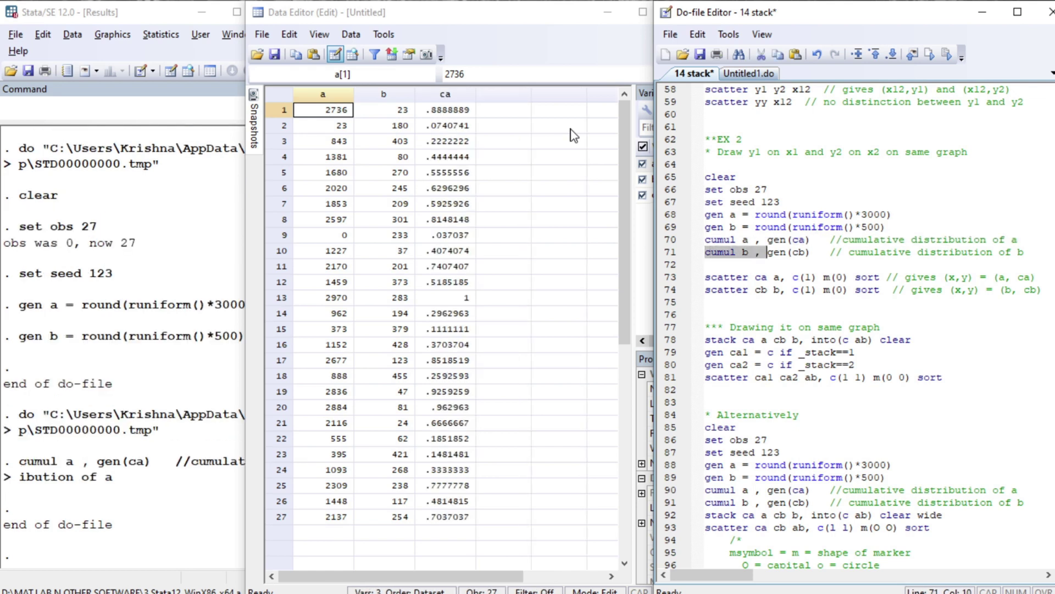
key(shift+Right)
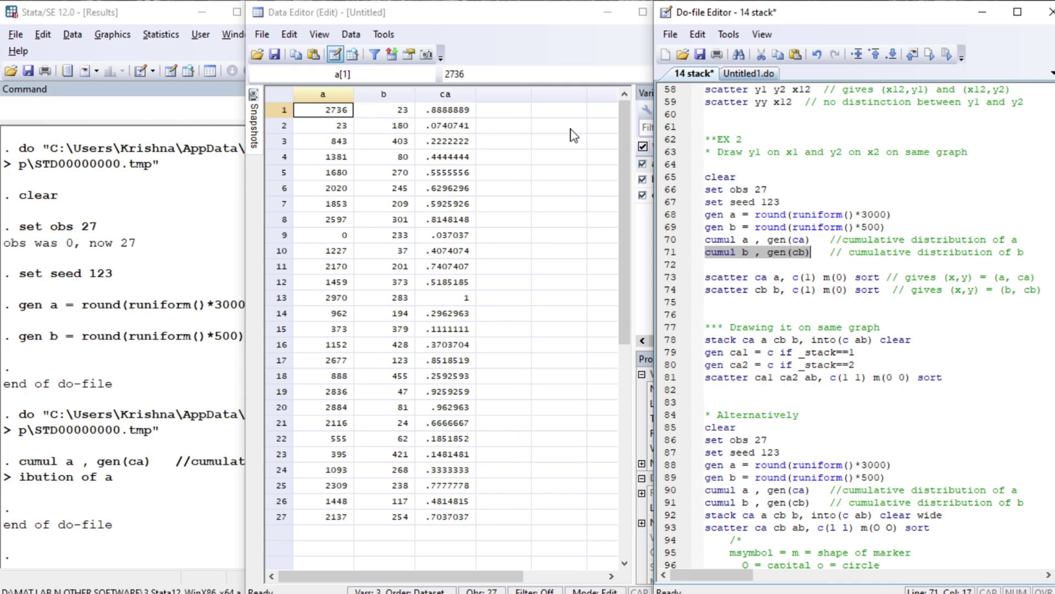
key(shift+End)
key(ctrl+d)
- Execute line 73 to draw a connected, sorted scatter plot of ca against a
key(Left)
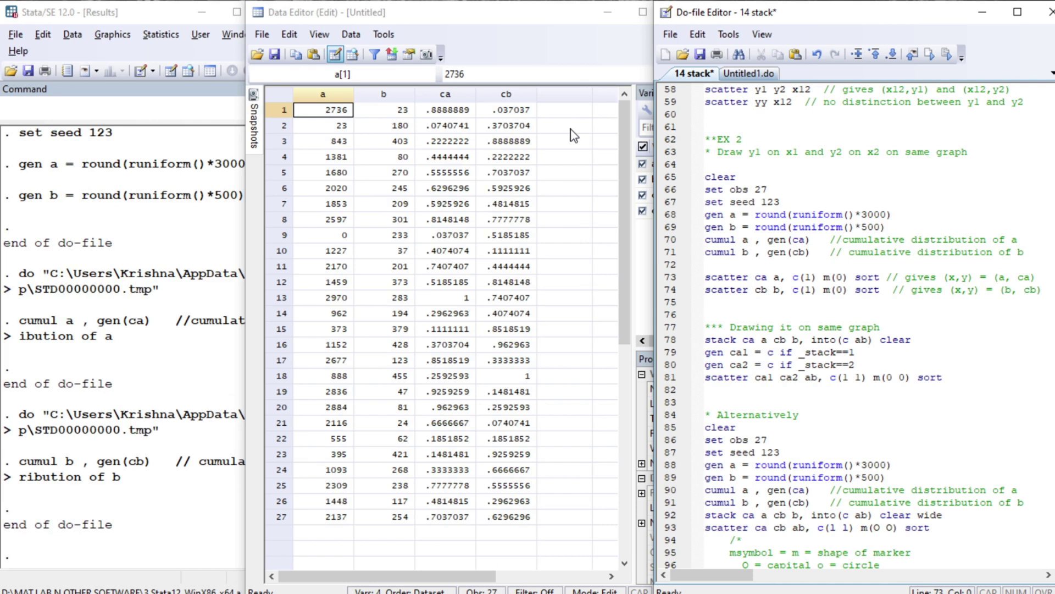
key(shift+End)
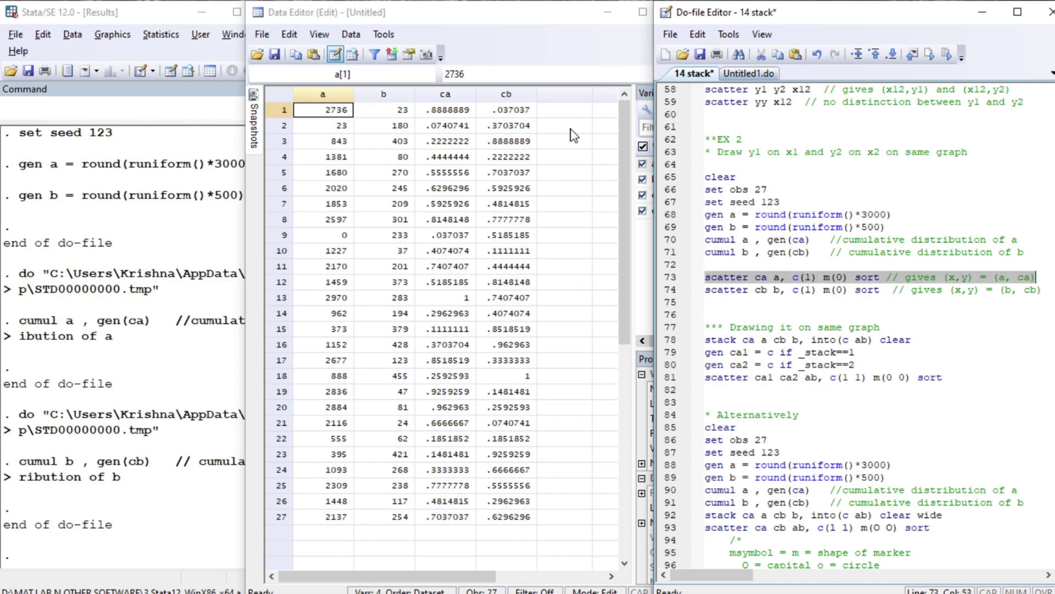
key(ctrl+d)
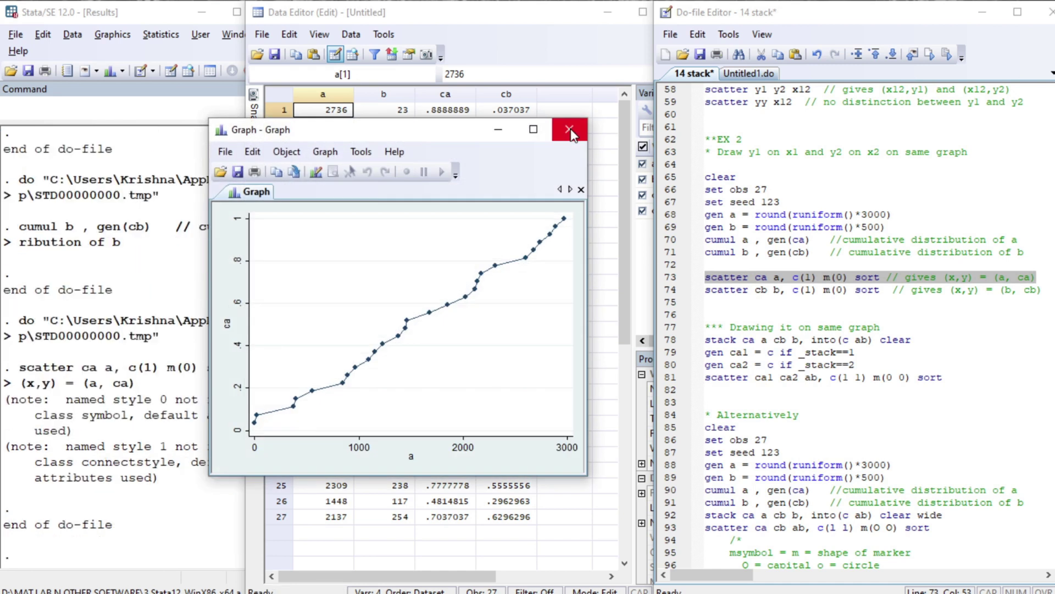
- Compare the ca and a terms and the options in line 73 with the axes and points of the graph
click(776, 278)
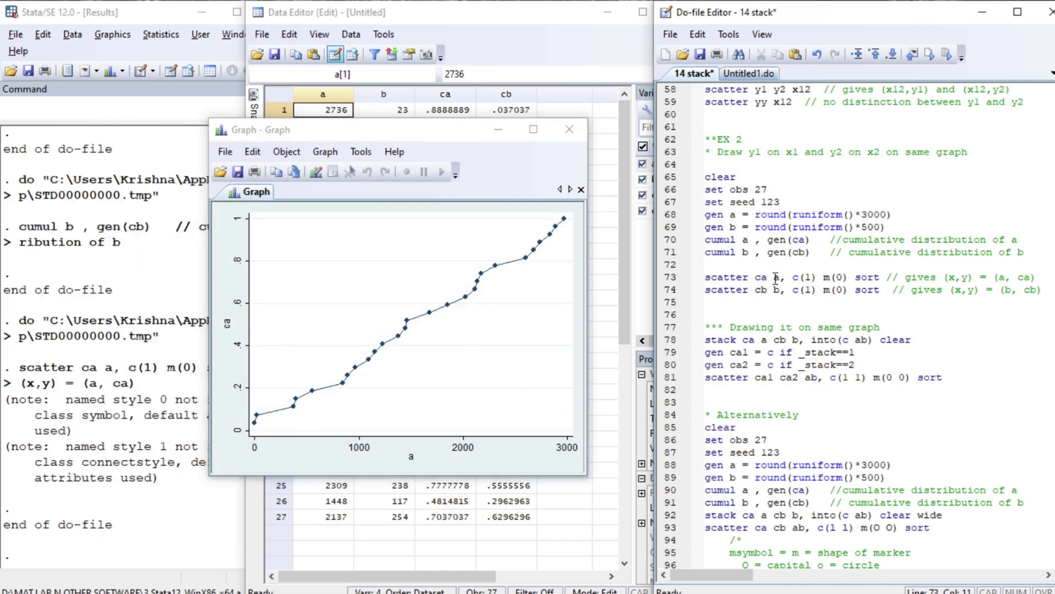
double_click(776, 278)
key(shift+Left)
key(shift+Left)
key(shift+Left)
key(shift+Left)
key(shift+Left)
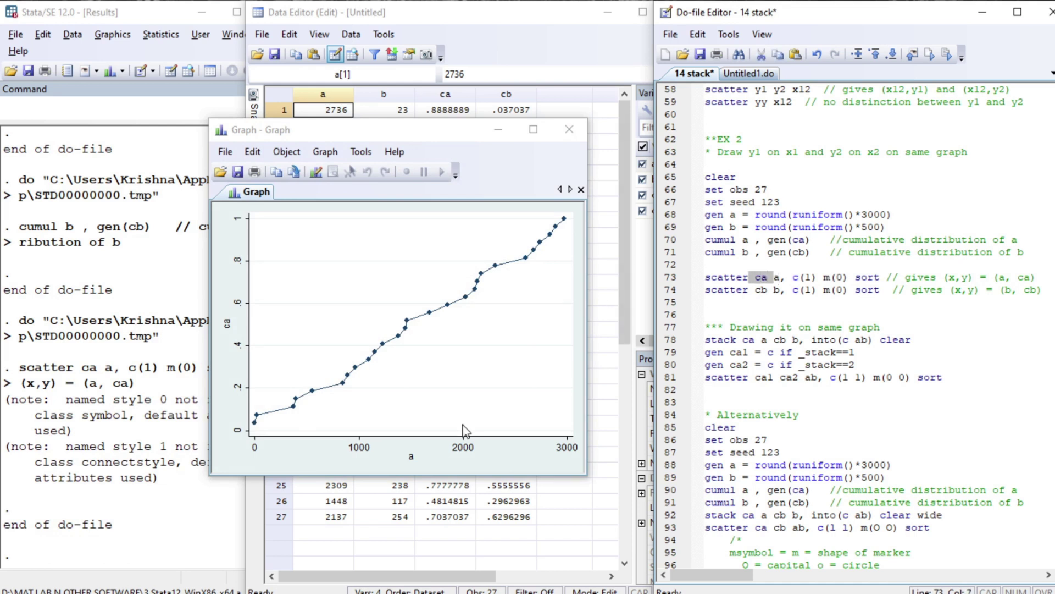
click(799, 277)
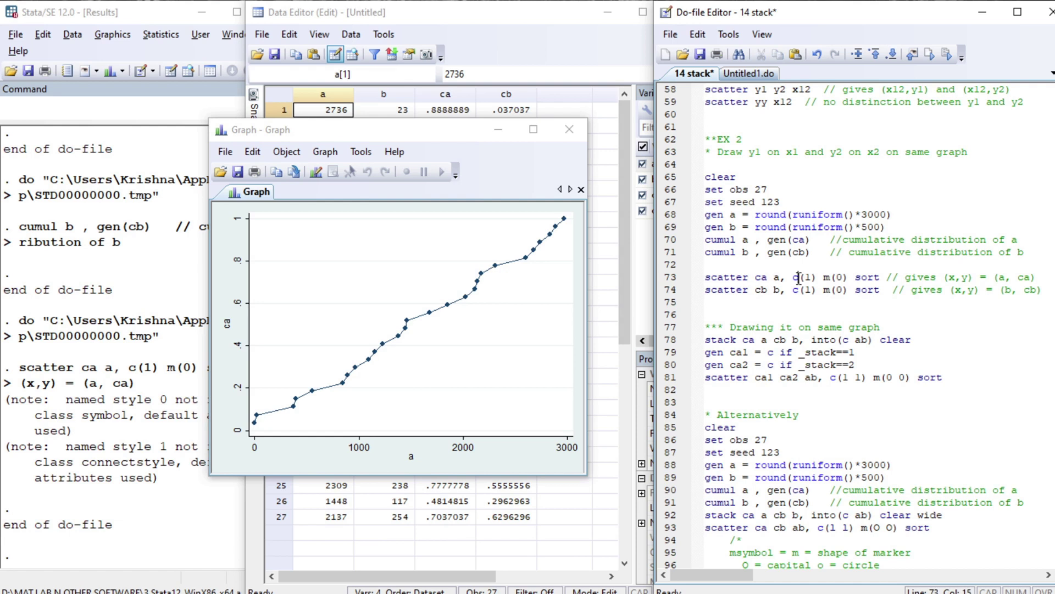
key(Right)
key(Right)
key(Right)
key(Right)
key(Right)
key(Right)
key(Right)
key(shift+Right)
scroll(799, 278, down, 3)
click(771, 176)
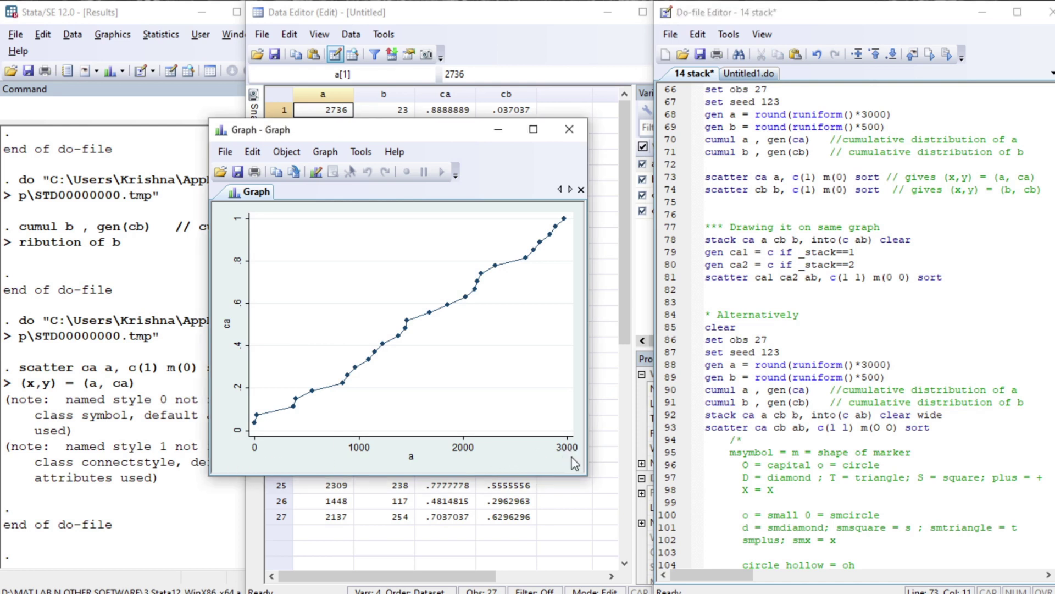
- Execute line 74 to draw a connected, sorted scatter plot of cb against b, and close the graph
drag(706, 189, 1041, 189)
key(ctrl+d)
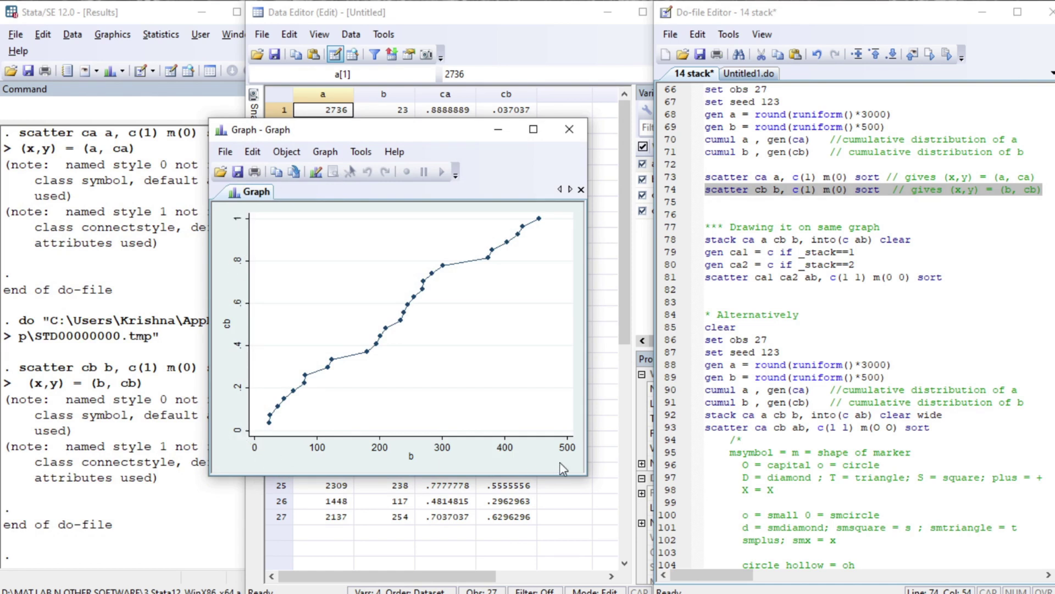
click(727, 208)
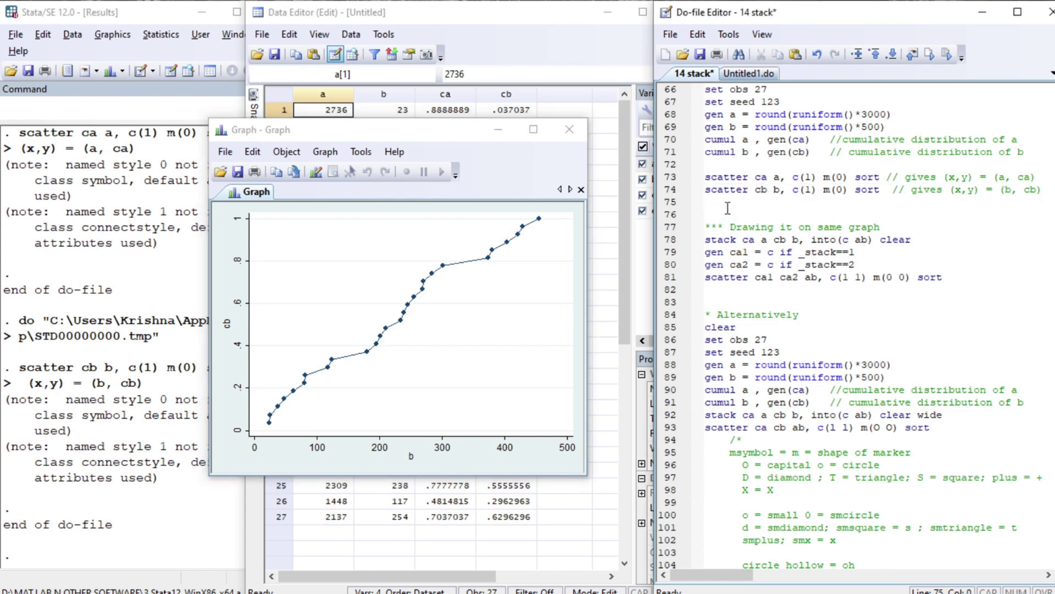
key(Down)
key(Down)
click(570, 129)
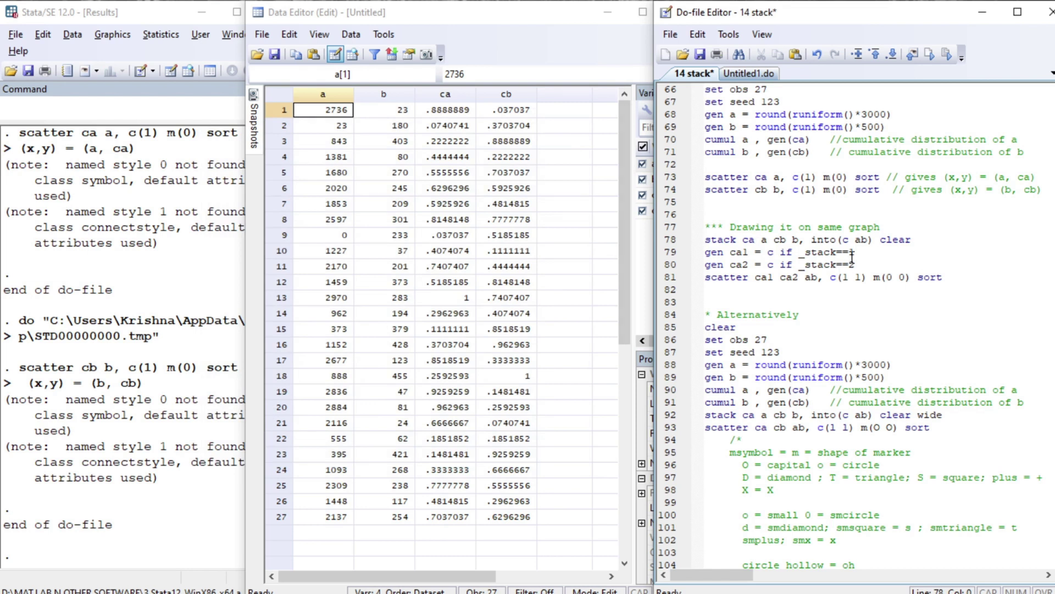
- Examine how the stack command in line 78 pairs ca with a and cb with b for the into variables c and ab
click(766, 240)
click(853, 241)
key(Left)
key(Left)
key(Left)
key(Left)
key(Left)
key(Left)
key(Left)
key(Left)
key(Left)
key(Left)
key(Left)
key(Left)
key(Left)
key(shift+Left)
key(shift+Left)
key(shift+Left)
key(shift+Left)
key(Right)
key(shift+Right)
key(shift+Right)
key(shift+Right)
key(shift+Right)
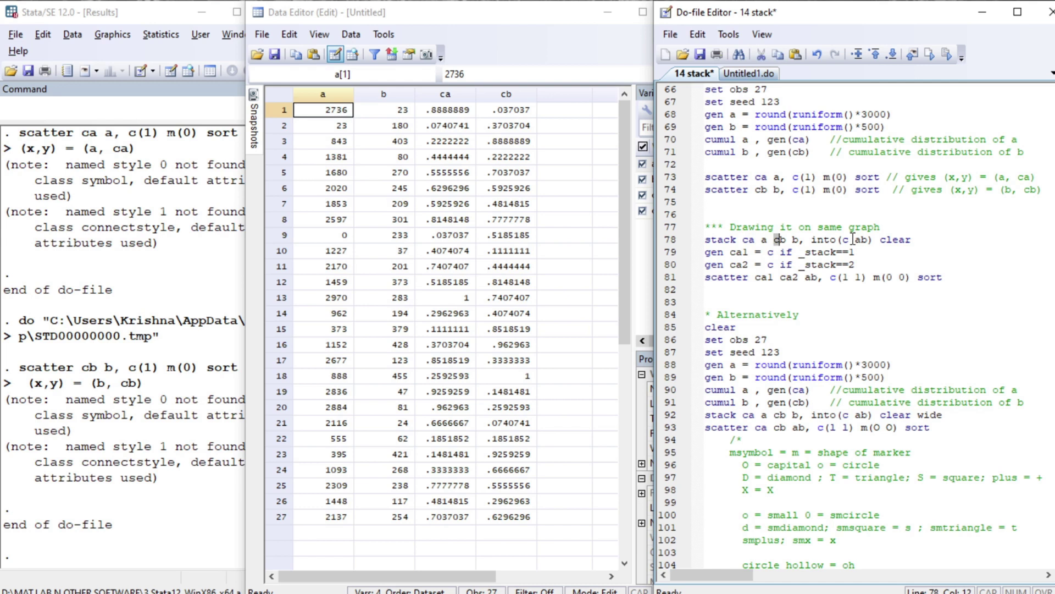
key(Left)
key(Left)
key(Left)
key(Left)
key(Left)
key(shift+Right)
key(shift+Right)
key(Right)
key(Right)
key(Right)
key(Right)
key(shift+Right)
key(shift+Right)
click(848, 240)
key(Left)
key(Left)
key(Left)
key(Left)
key(Left)
key(Left)
key(Left)
key(Left)
key(Left)
key(Left)
key(Left)
key(Left)
key(Left)
key(Left)
key(Right)
key(Right)
key(Right)
key(Right)
key(Right)
key(Right)
key(shift+Right)
key(Right)
key(Right)
key(Right)
key(Right)
key(Right)
key(Right)
key(Right)
key(Right)
key(Right)
key(Right)
key(Right)
- Execute line 78 to stack ca a and cb b into c and ab with the clear option
key(Left)
key(Home)
key(shift+End)
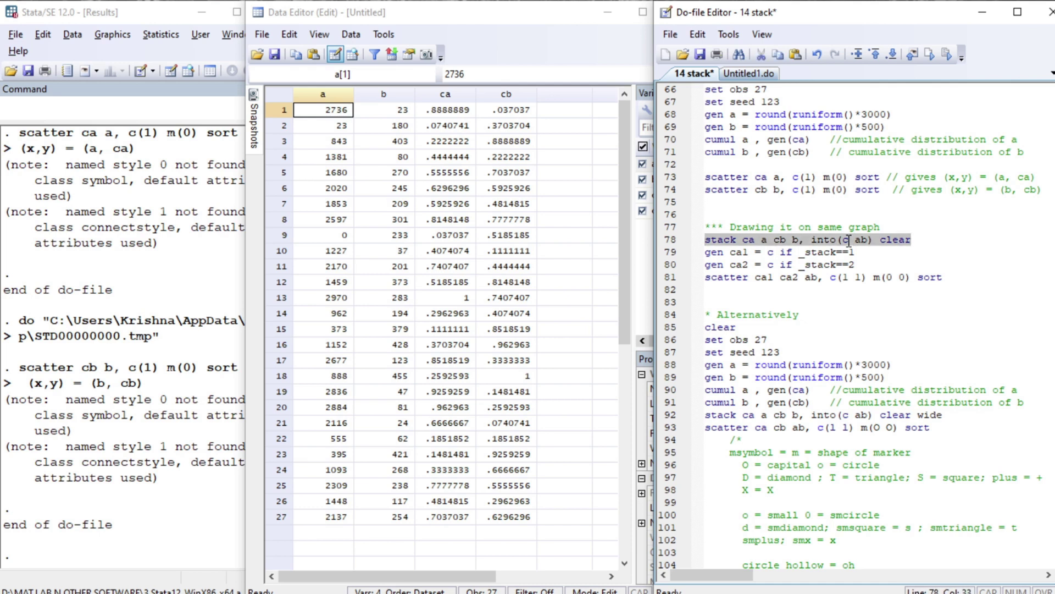
key(ctrl+d)
- Execute lines 79 and 80 to generate ca1 from c where _stack==1 and ca2 from c where _stack==2
key(Home)
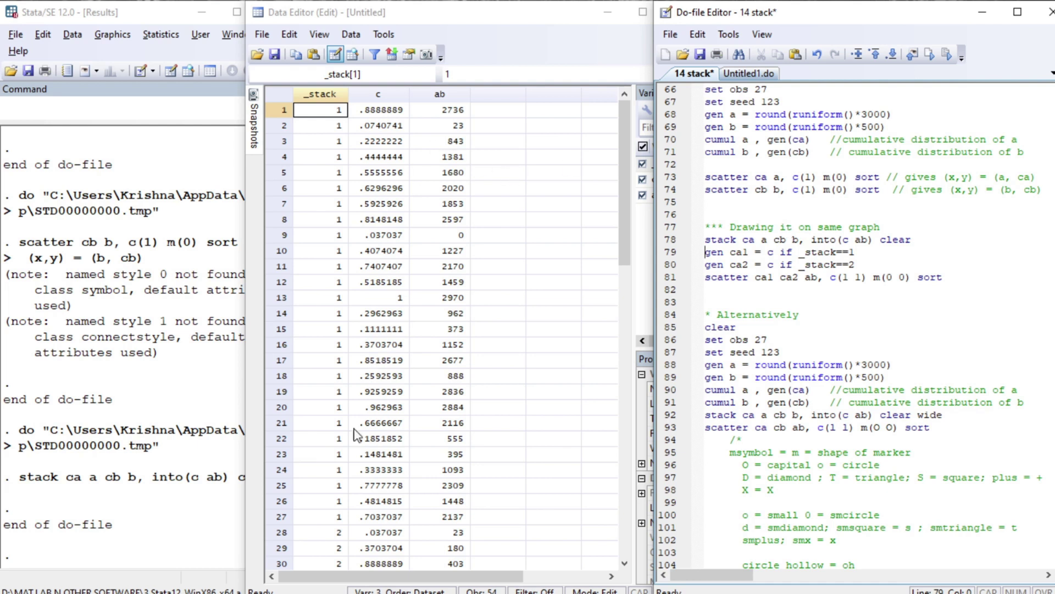
key(shift+End)
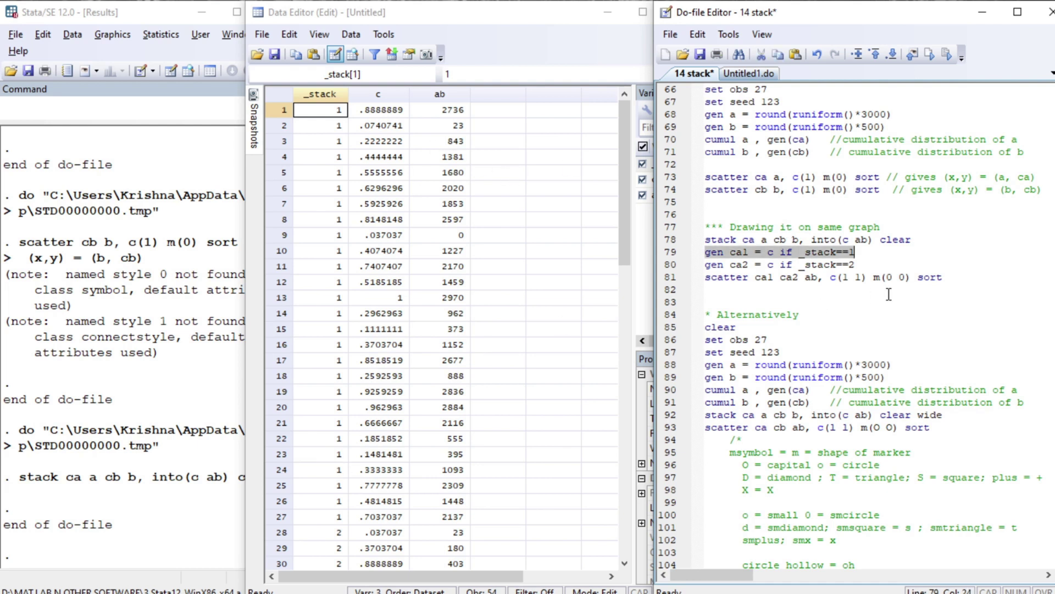
key(ctrl+d)
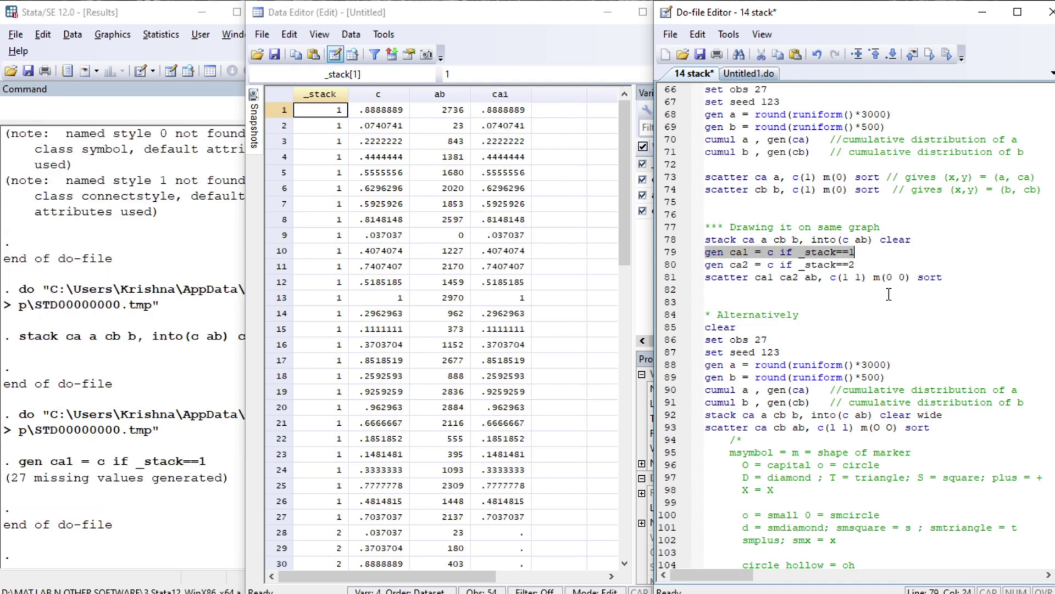
key(Down)
key(Home)
key(shift+End)
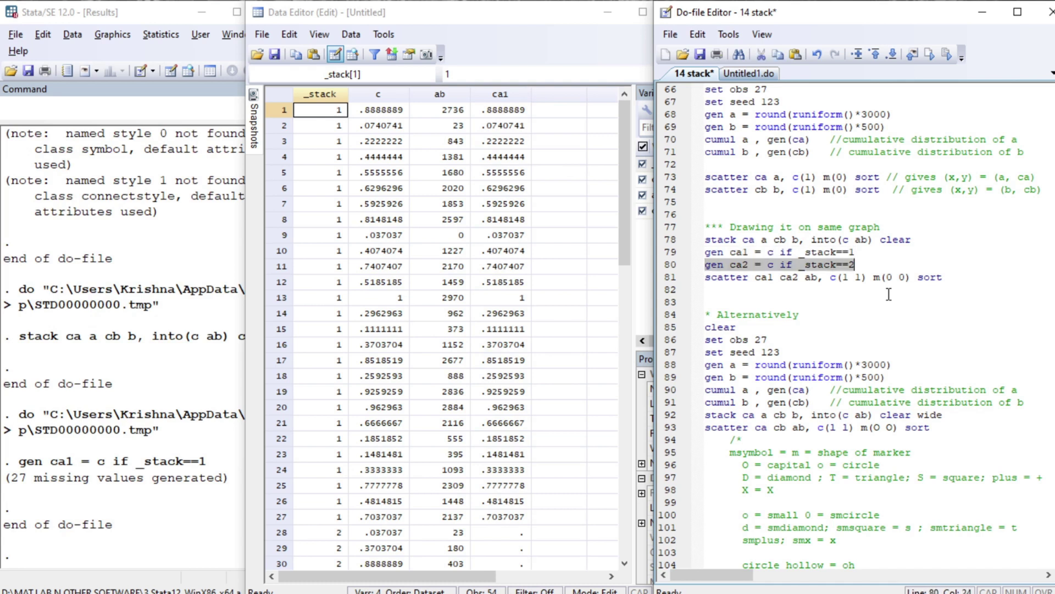
key(ctrl+d)
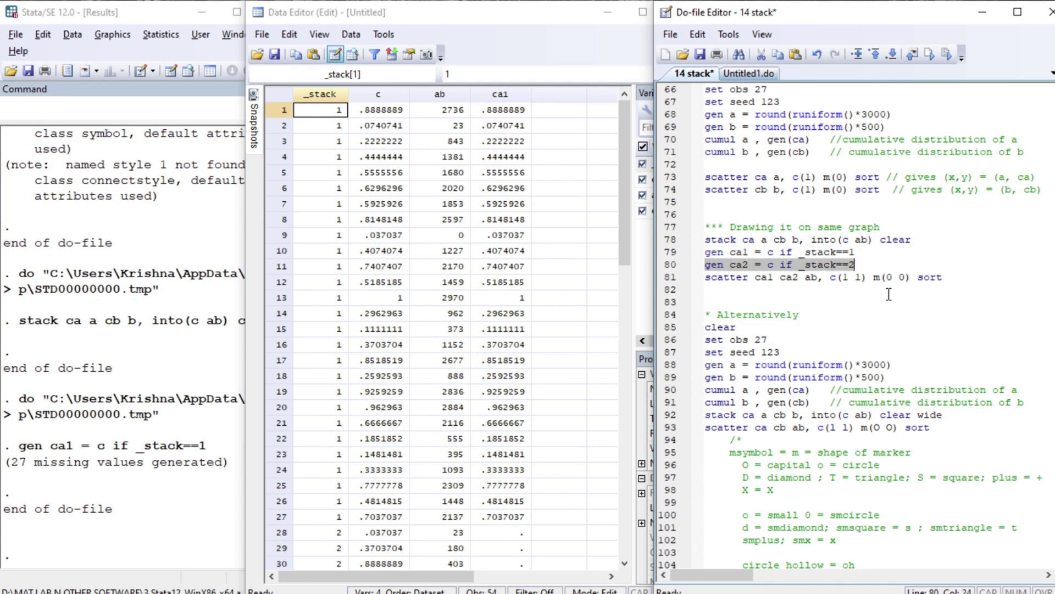
- Examine the ca1, ca2 and ab terms and the connect and marker options in line 81's scatter command
key(Down)
key(Home)
key(ctrl+Right)
key(ctrl+Right)
key(ctrl+Right)
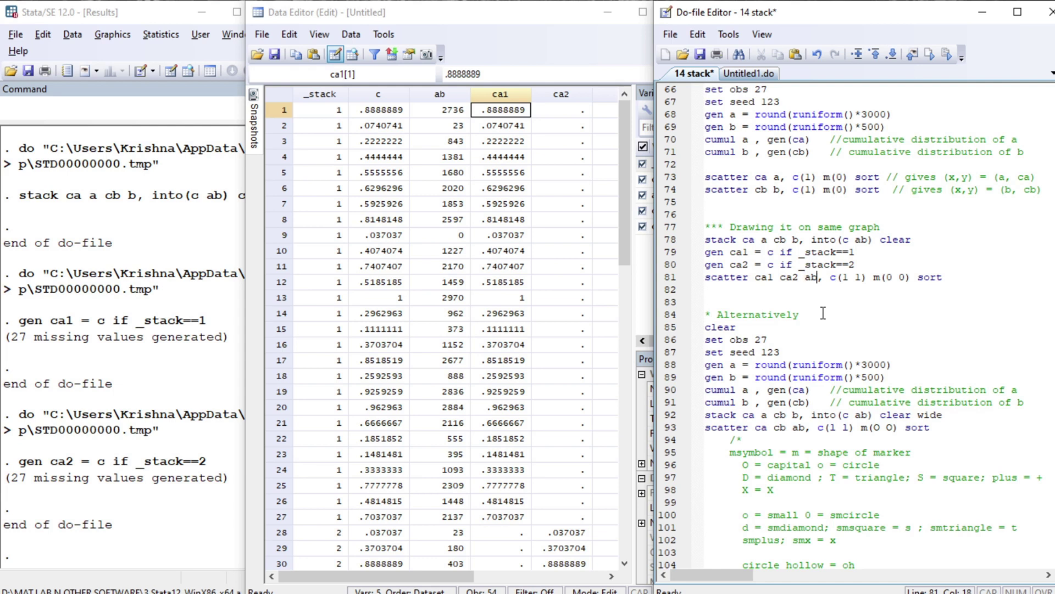
key(ctrl+Left)
key(ctrl+Left)
key(ctrl+Left)
key(Left)
key(ctrl+Right)
key(ctrl+Right)
key(ctrl+Right)
key(Right)
key(shift+Right)
key(shift+Right)
key(Left)
key(shift+Right)
key(shift+Right)
key(Left)
key(Left)
key(Left)
key(Left)
key(Left)
key(shift+Right)
key(shift+Right)
key(shift+Right)
key(Right)
key(Right)
- Execute line 81 to draw a connected, sorted scatter plot of ca1 and ca2 against ab
key(shift+Right)
key(shift+Right)
key(shift+Right)
key(ctrl+d)
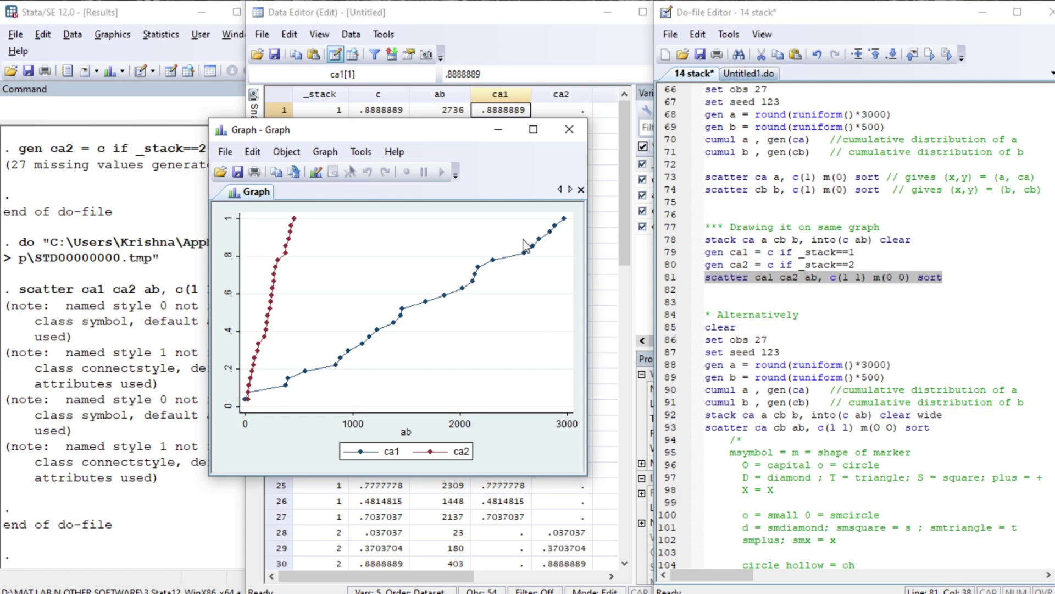
- Execute the clear command in line 85 and close the graph
click(714, 296)
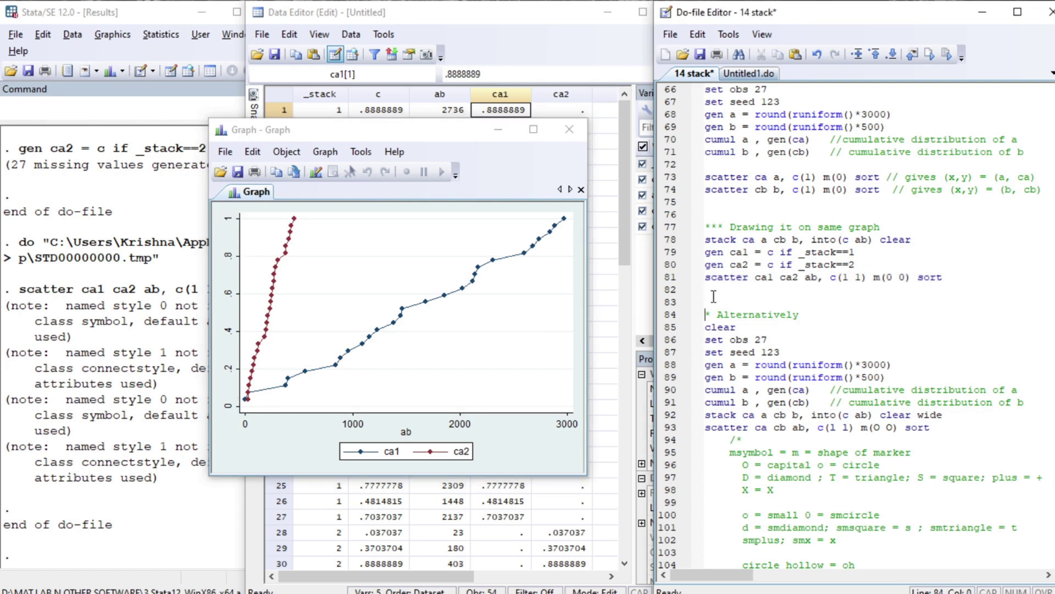
key(Down)
key(shift+End)
key(ctrl+d)
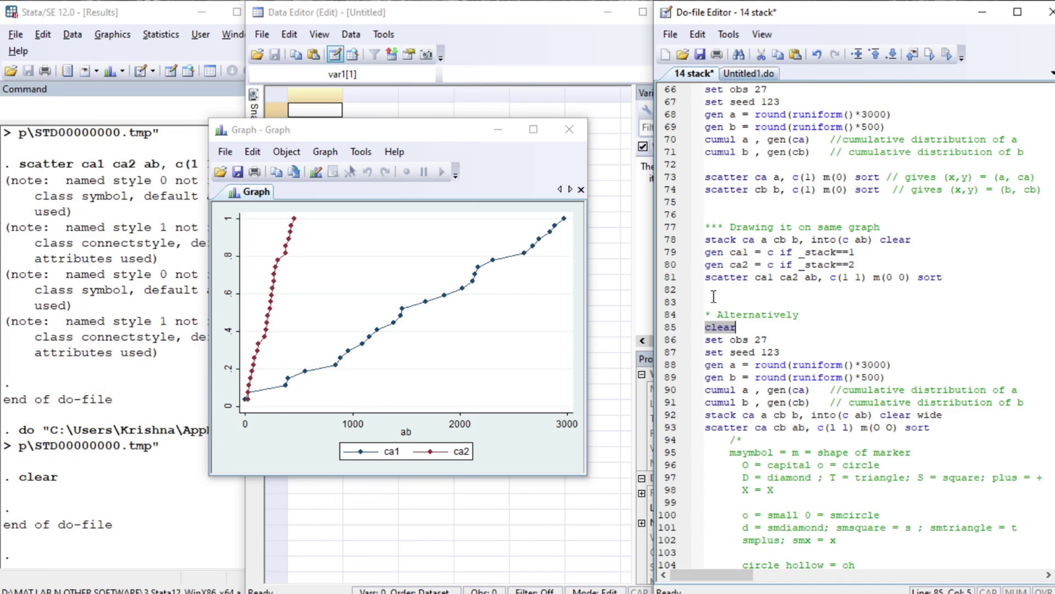
click(569, 130)
- Execute lines 86 to 91 to set 27 observations and seed 123, and generate a, b and their cumulative distributions ca and cb
key(Down)
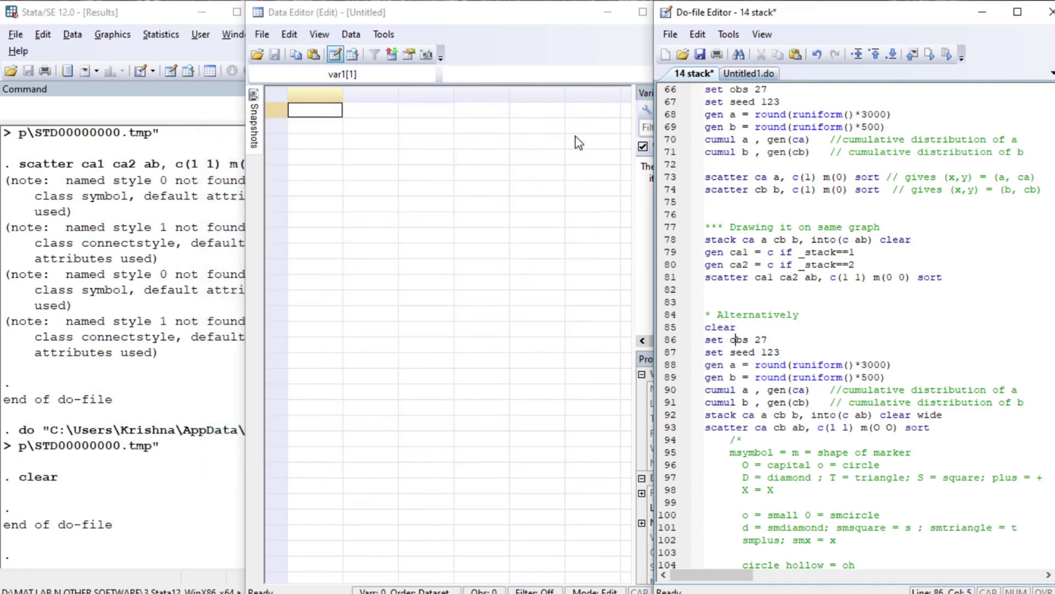
key(Home)
key(shift+Down)
key(shift+Down)
key(shift+Down)
key(shift+Down)
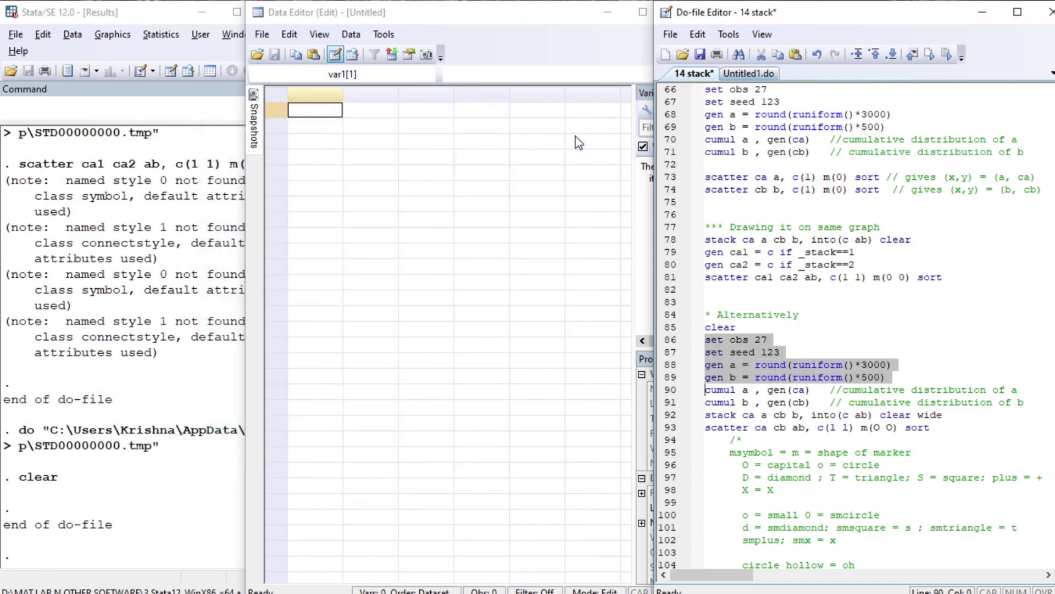
key(shift+Down)
key(shift+Down)
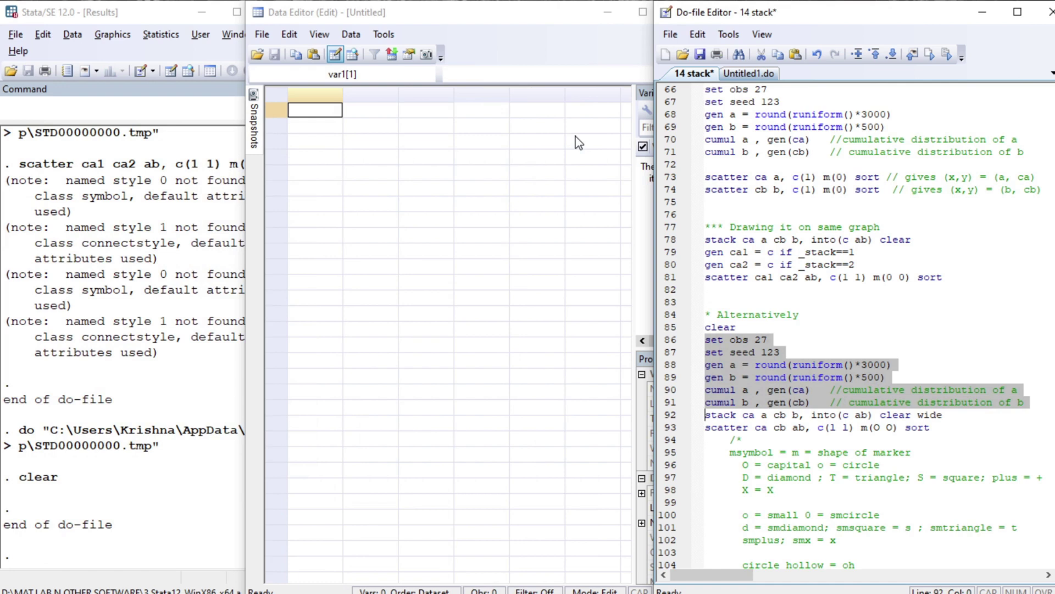
key(shift+Left)
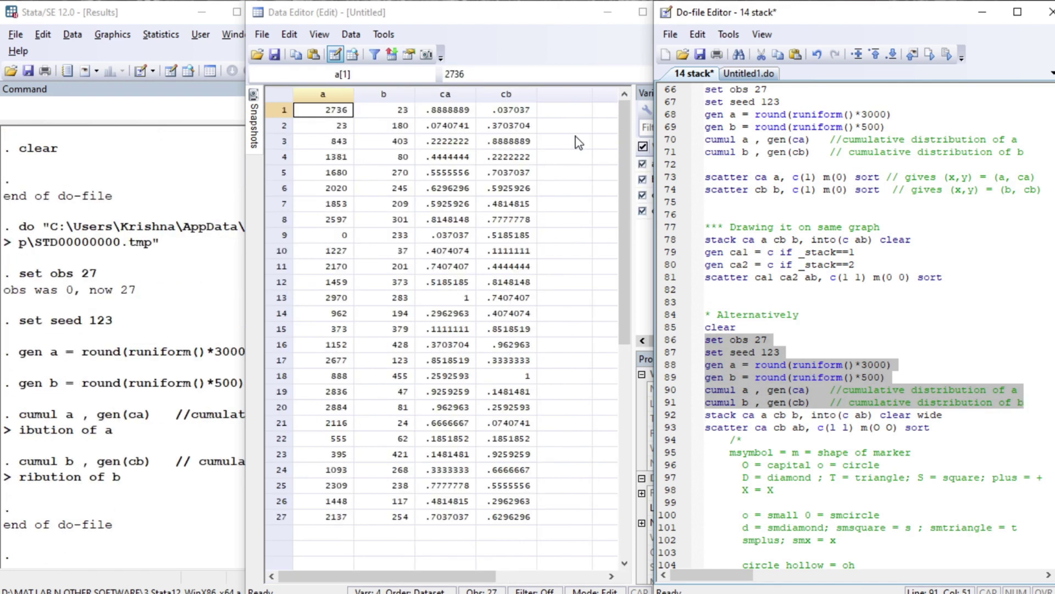
- Execute line 92 to stack ca a and cb b into c and ab with the clear and wide options
key(Left)
key(Down)
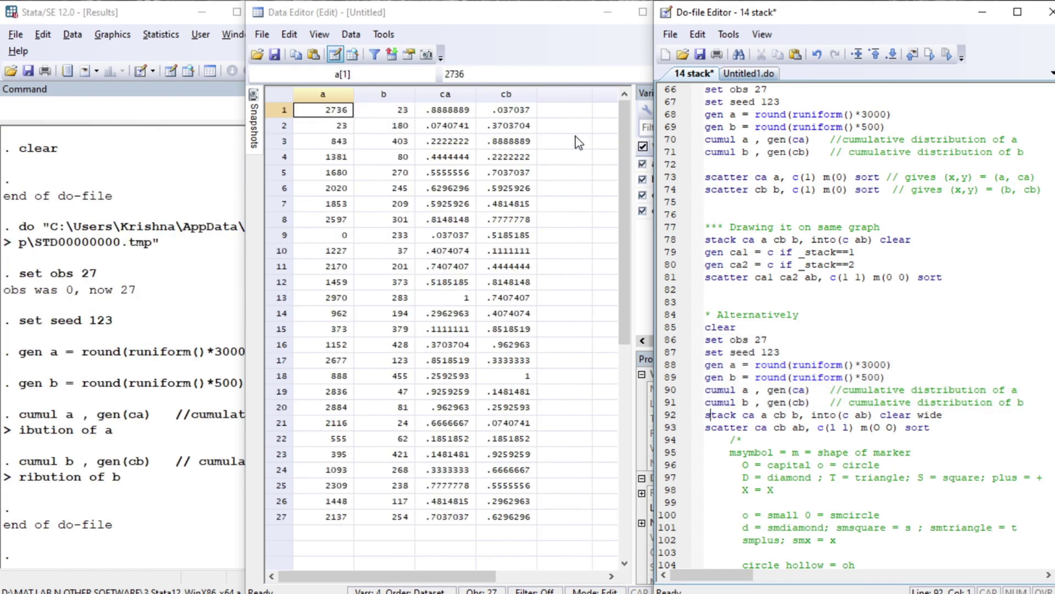
key(End)
key(shift+ctrl+Left)
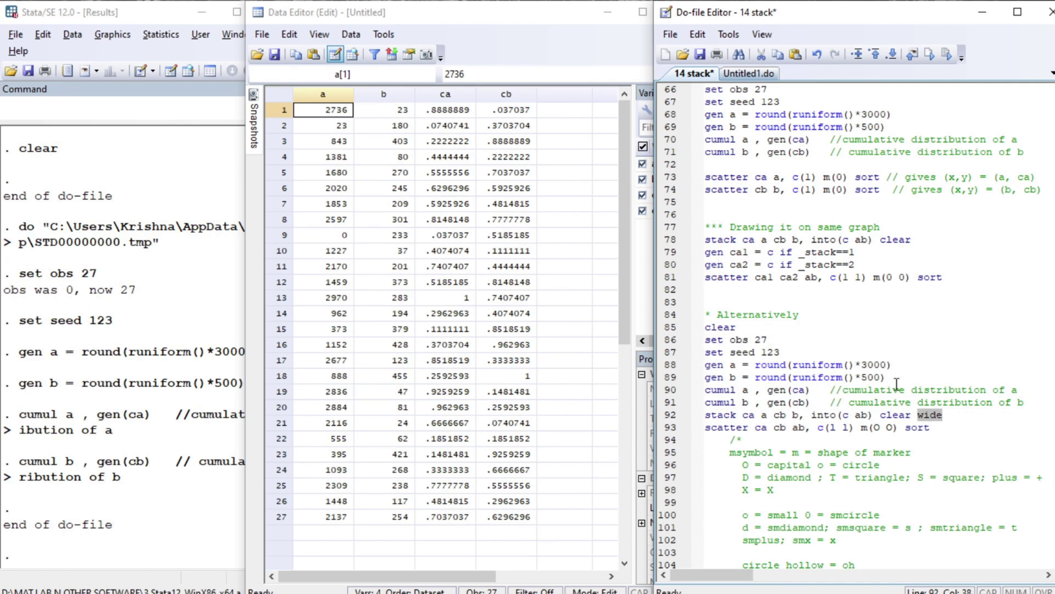
click(756, 415)
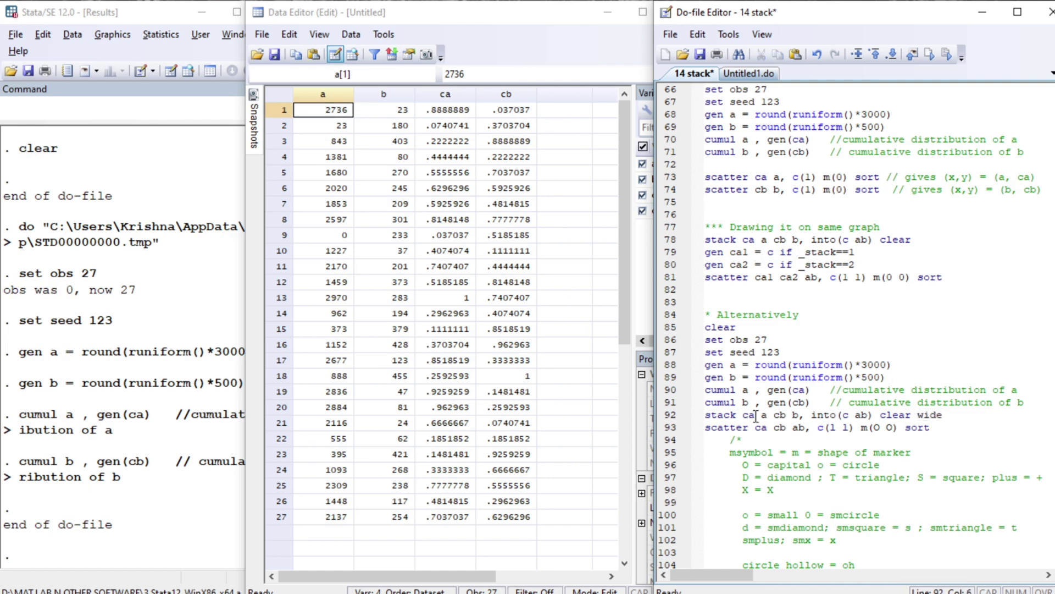
key(shift+Right)
key(shift+Right)
click(707, 415)
key(shift+End)
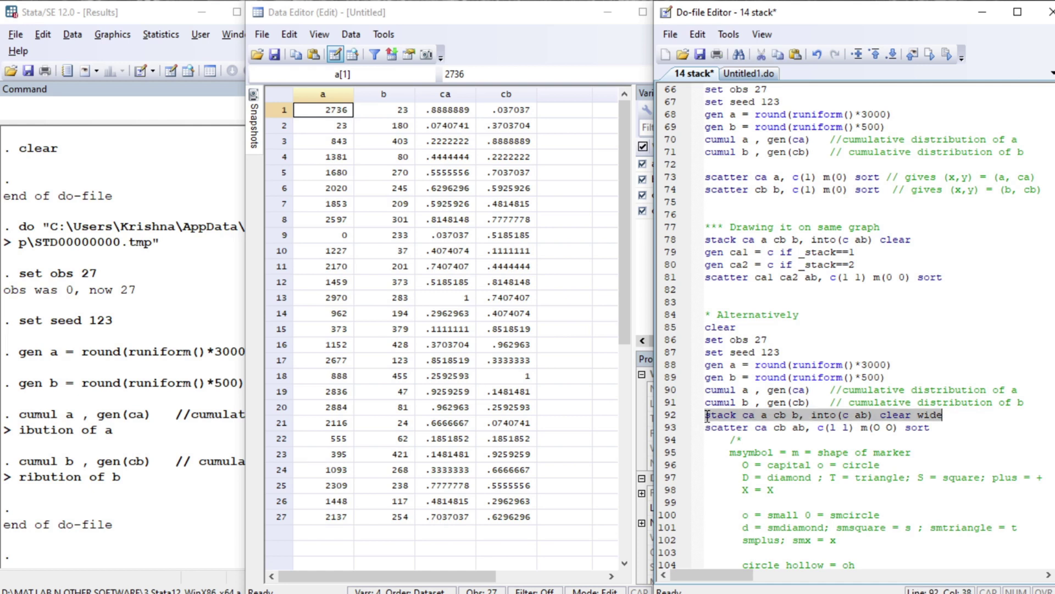
key(ctrl+d)
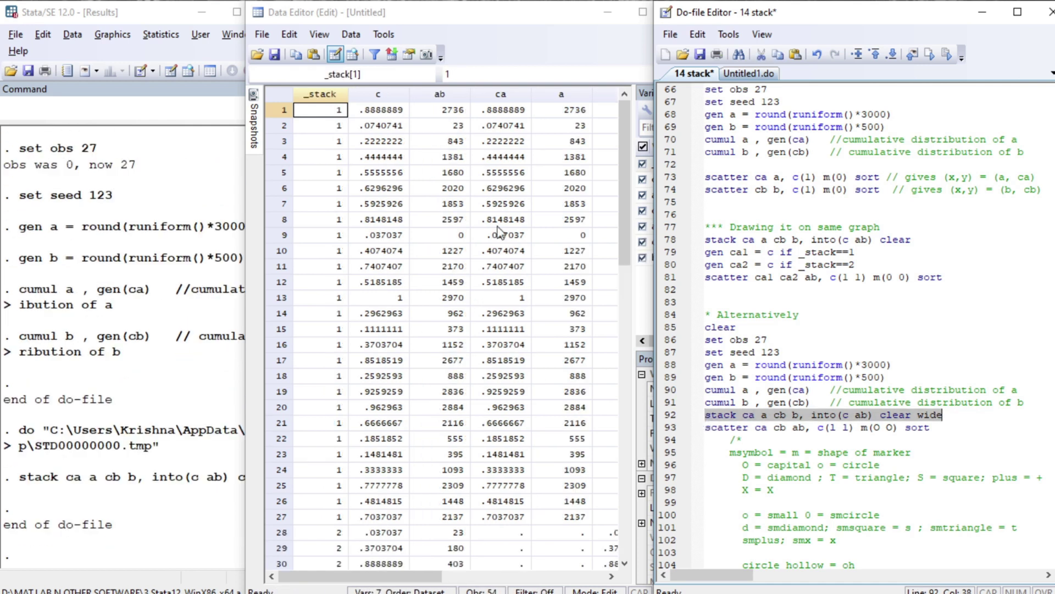
- Execute line 93 to draw a connected, sorted scatter plot of ca and cb against ab, and close the graph
drag(399, 580, 477, 583)
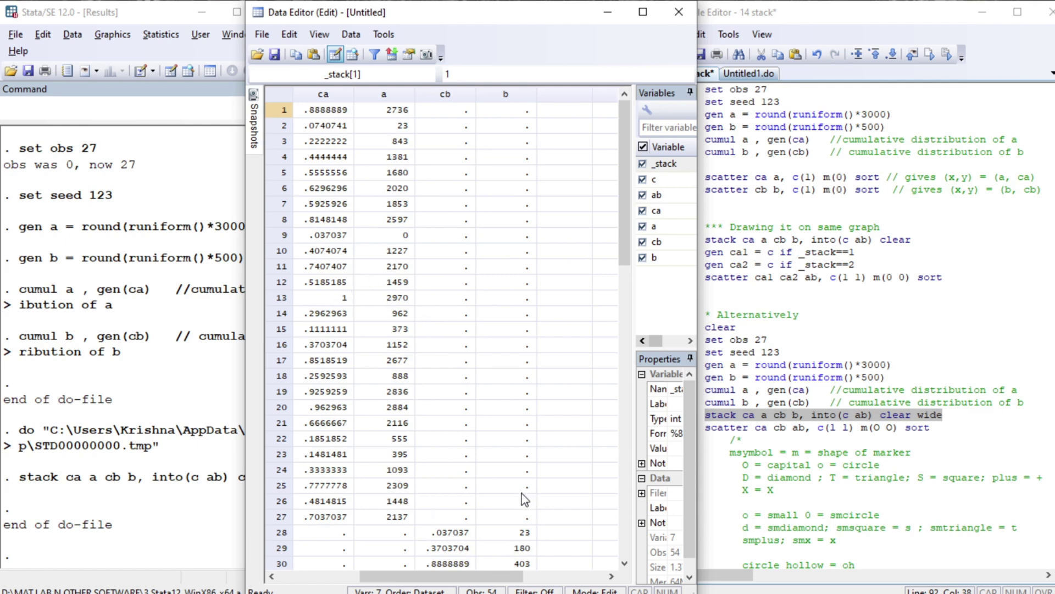
click(776, 429)
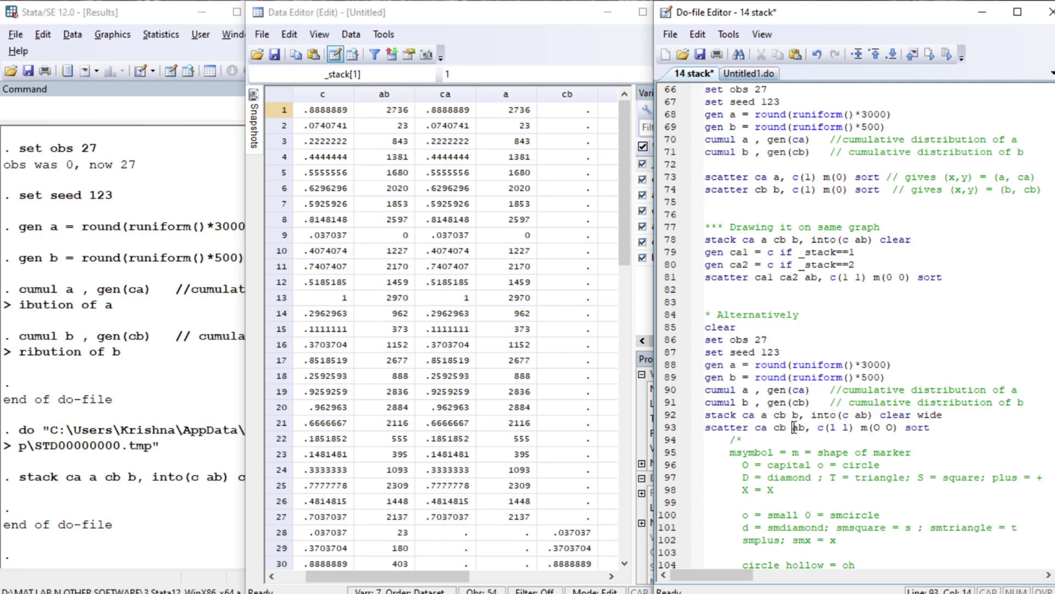
double_click(794, 427)
key(Home)
double_click(794, 428)
key(Home)
key(shift+End)
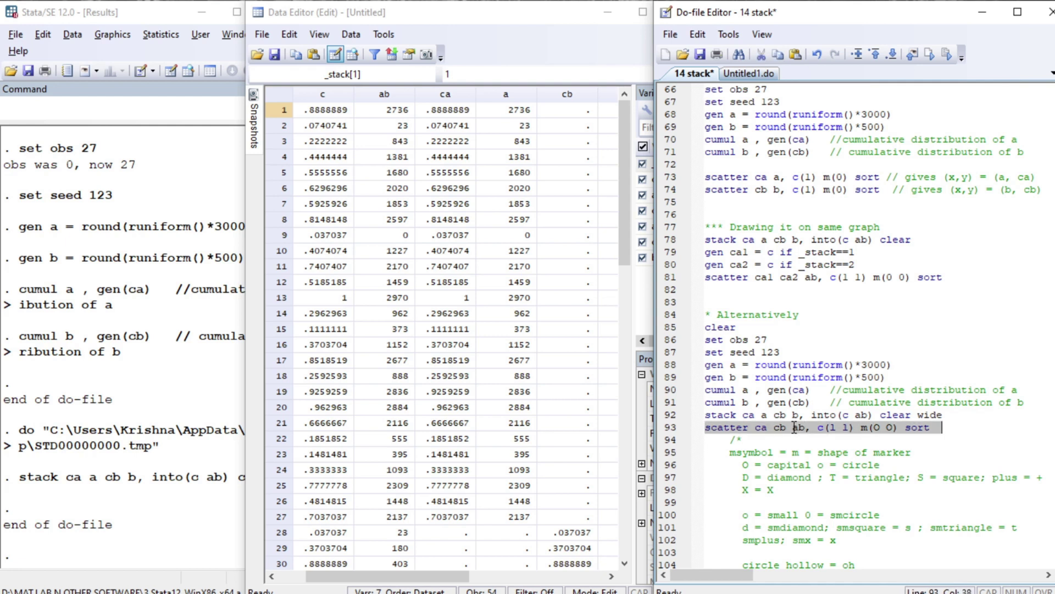
key(ctrl+d)
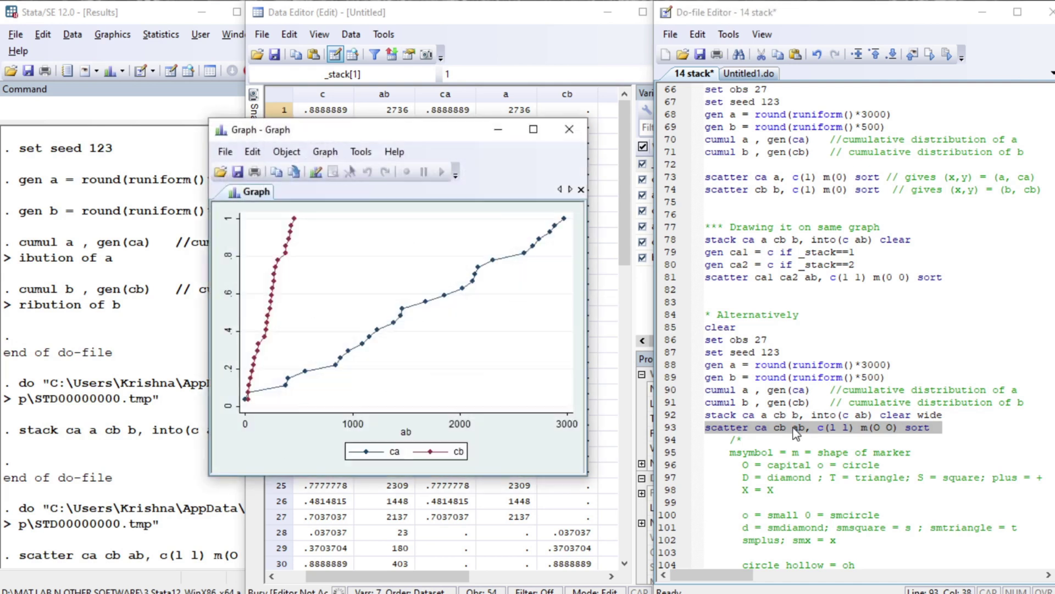
click(569, 129)
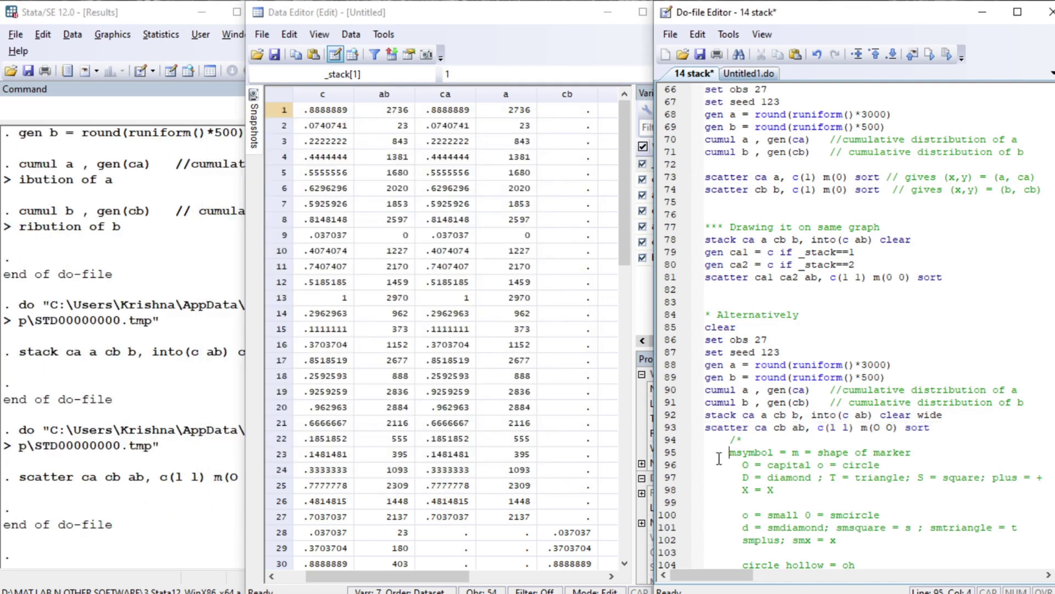
- Review the commented notes on msymbol marker shapes and connect styles below line 93
click(729, 452)
scroll(850, 327, down, 4)
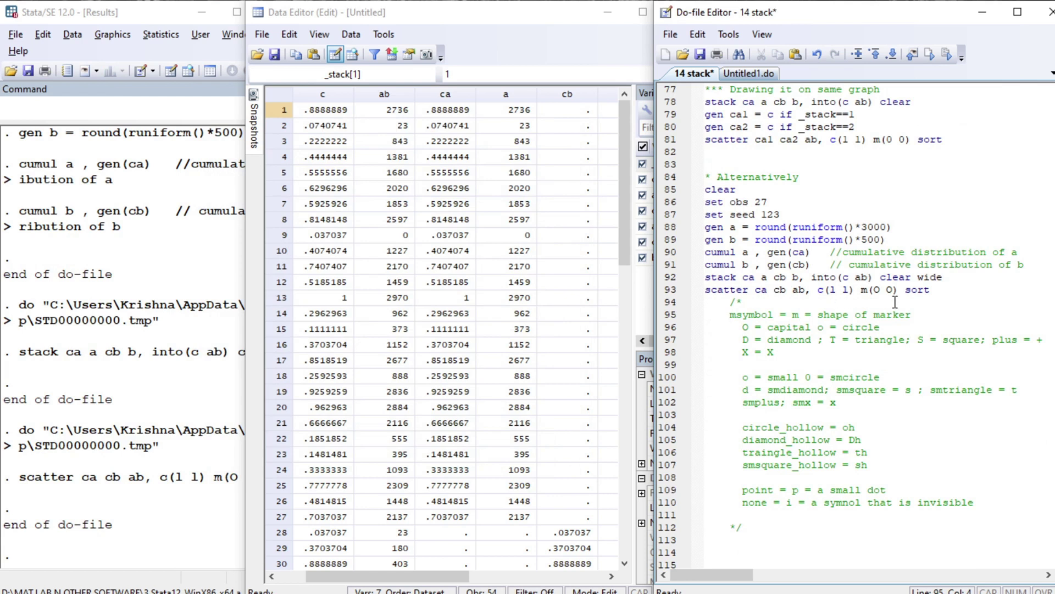
scroll(849, 327, down, 3)
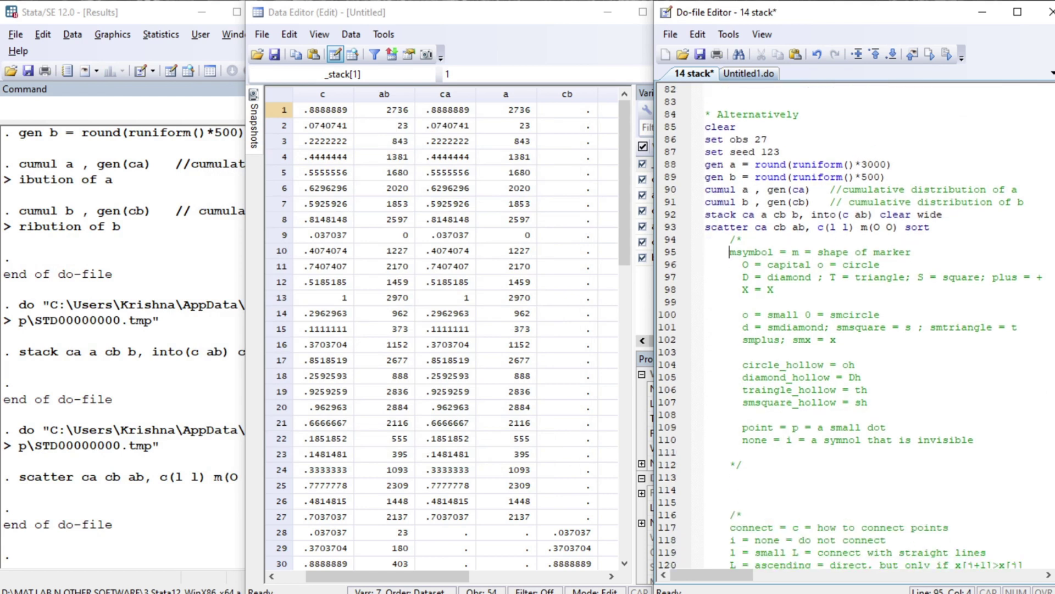
scroll(849, 327, down, 3)
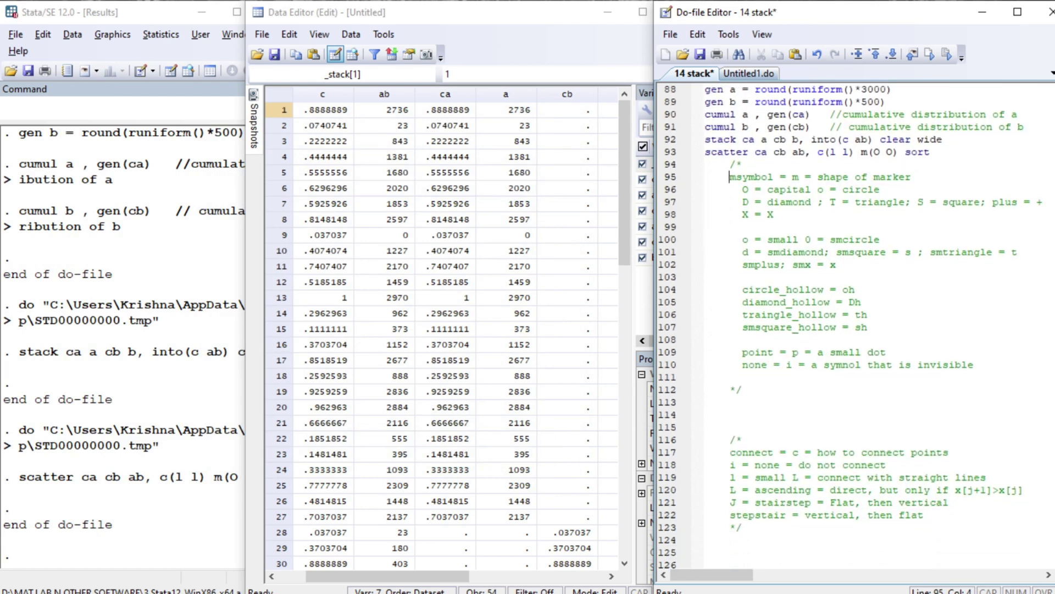
scroll(850, 327, down, 3)
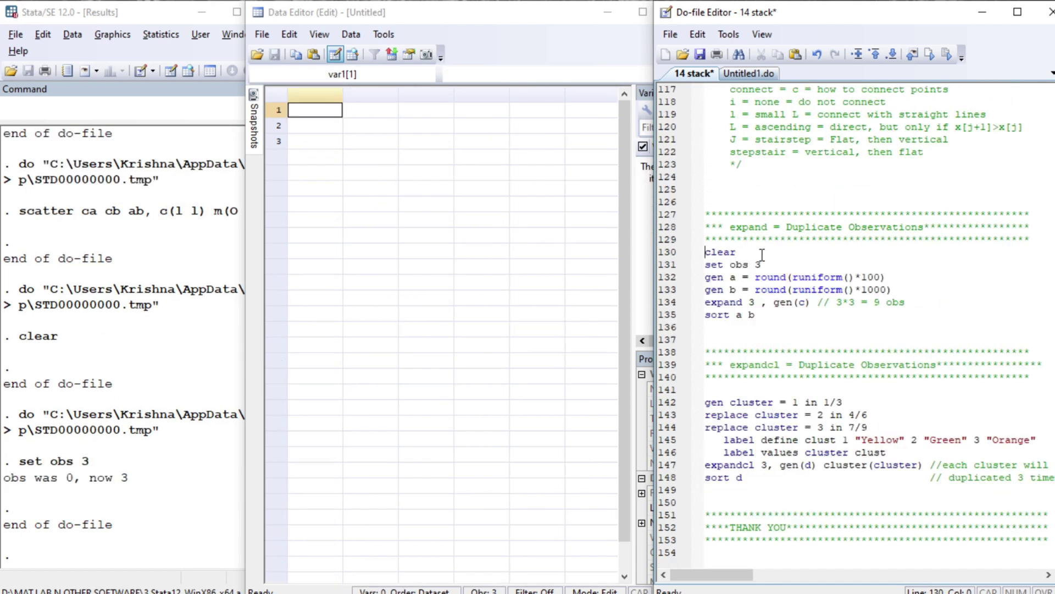
- Execute lines 130 and 131 of the expand section to clear the data and set 3 observations
key(shift+End)
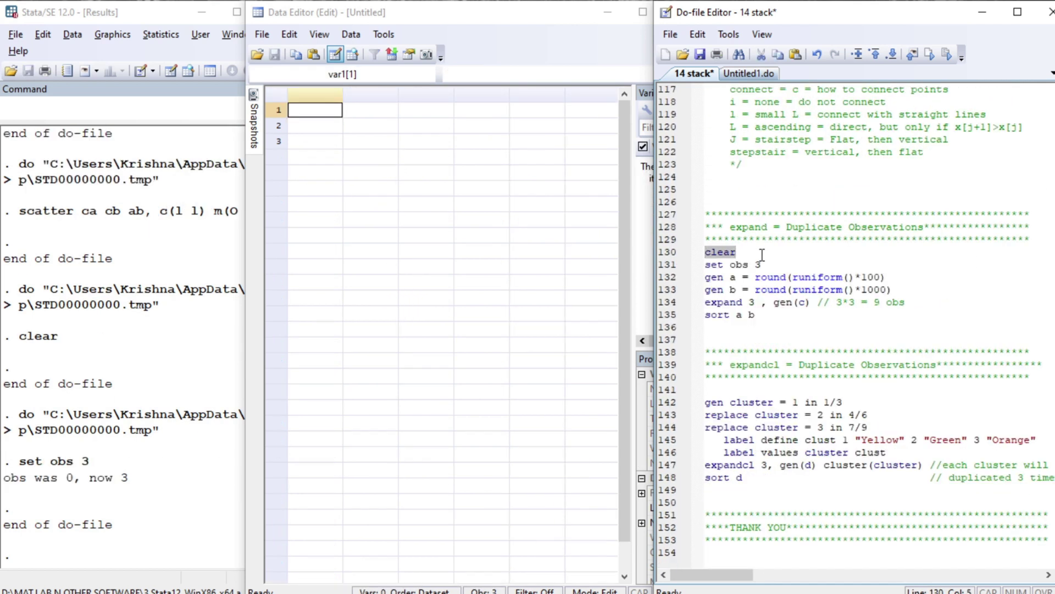
key(ctrl+d)
key(Down)
key(Home)
key(shift+End)
key(ctrl+d)
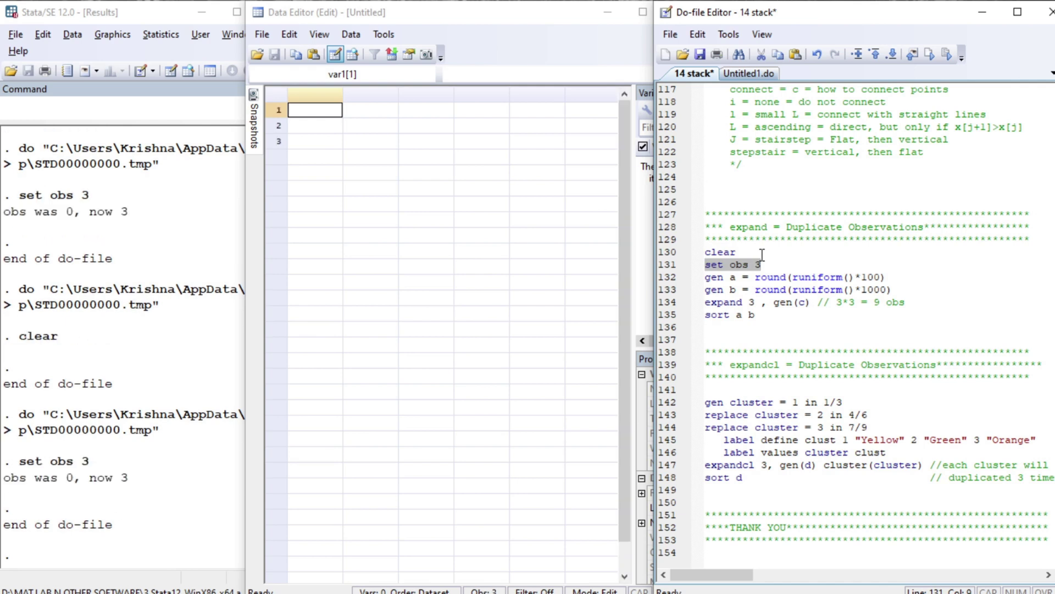
- Execute lines 132 and 133 to generate a and b as rounded random numbers scaled by 100 and 1000
key(Down)
key(Home)
key(shift+Down)
key(shift+Down)
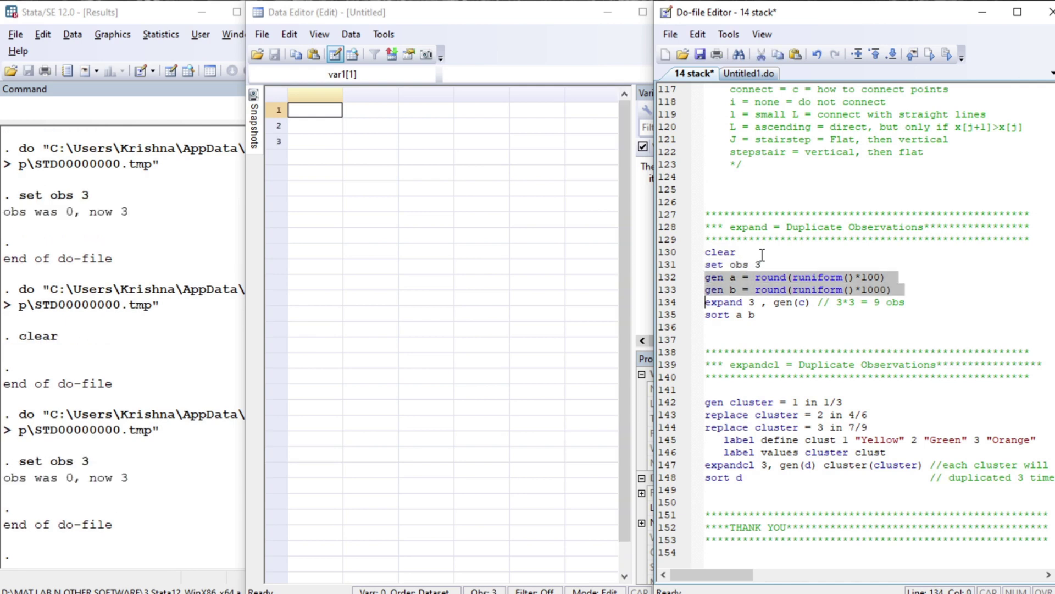
key(ctrl+d)
- Execute line 134 to expand each observation 3 times and generate the duplicate indicator c
key(Home)
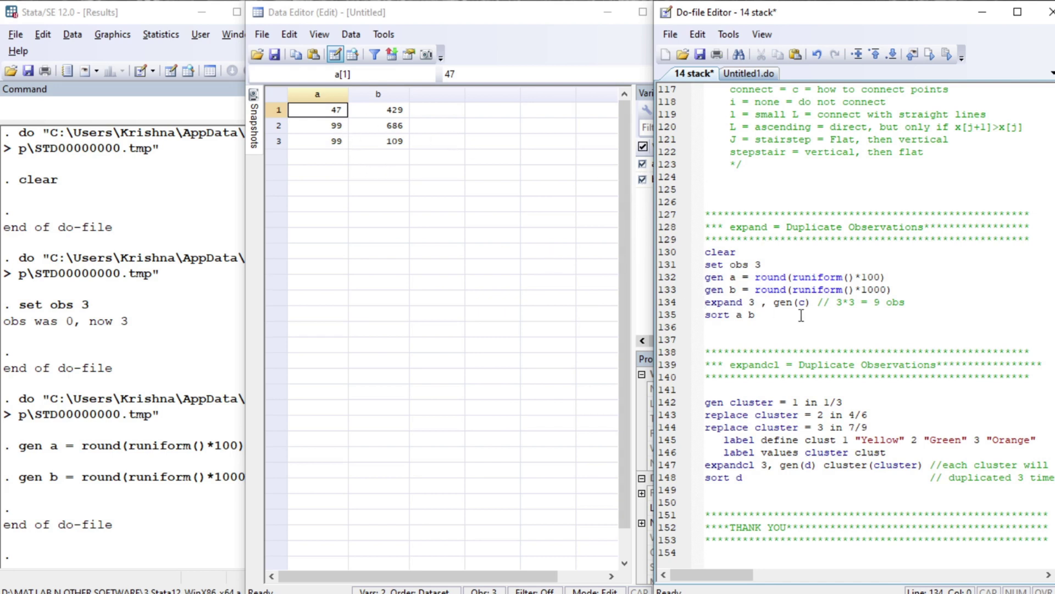
key(shift+End)
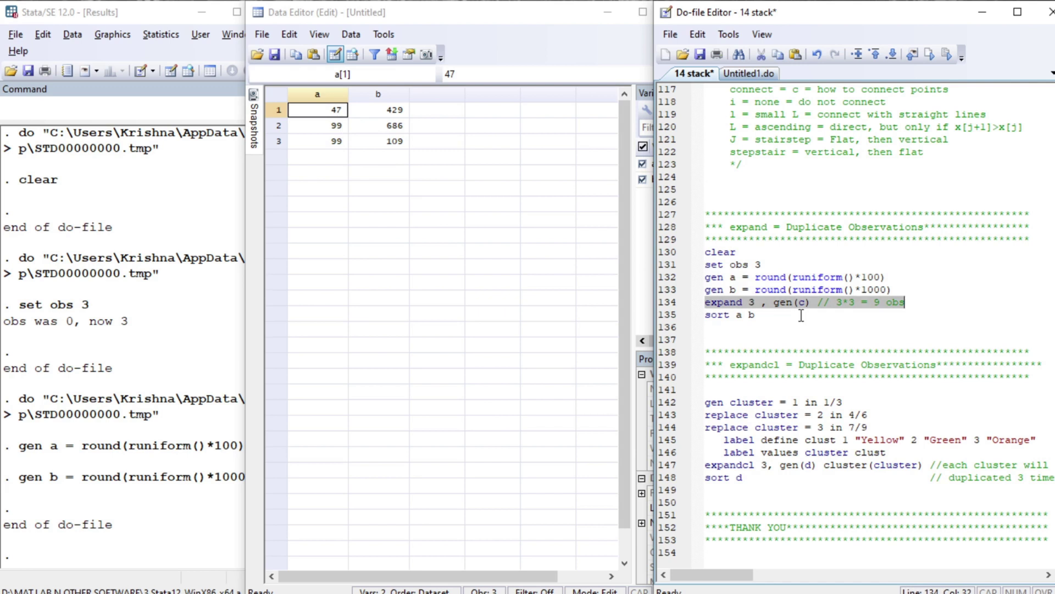
key(ctrl+d)
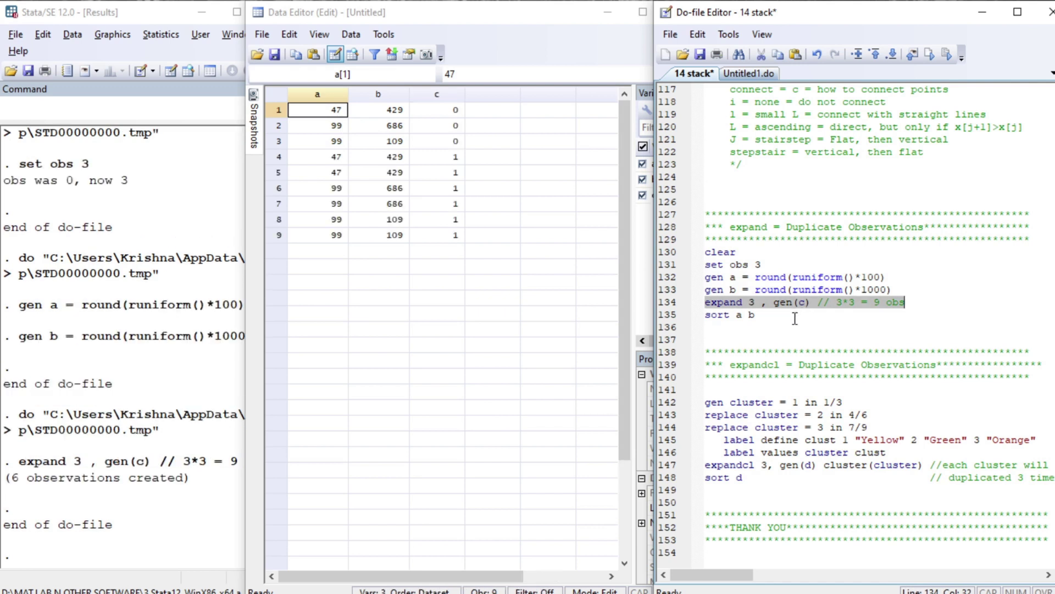
- Rerun lines 130 to 134 of the expand section, and execute line 135 to sort the data by a and b
click(793, 303)
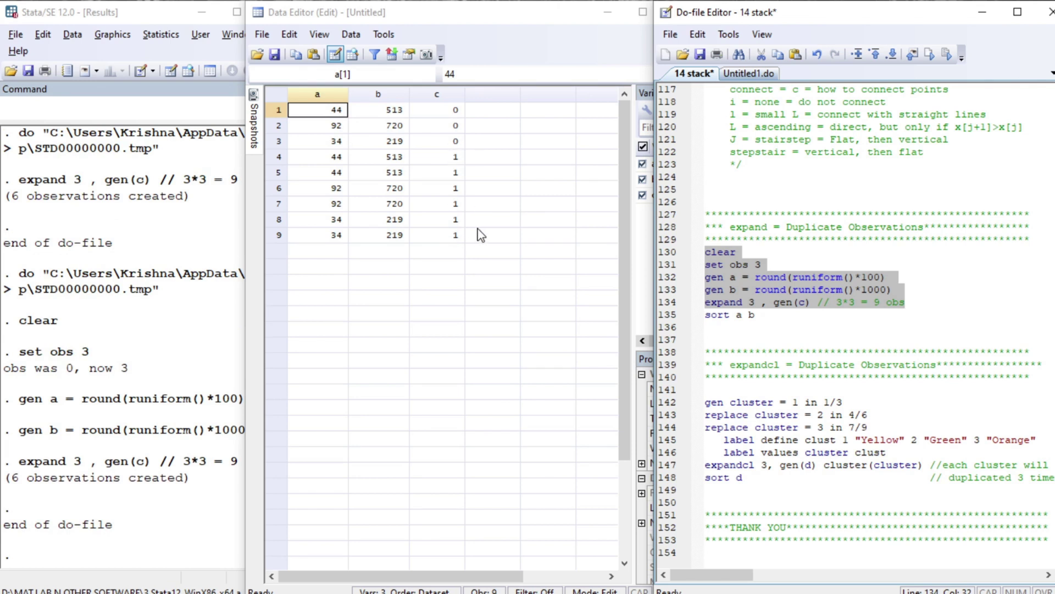
triple_click(705, 318)
key(shift+Left)
key(ctrl+d)
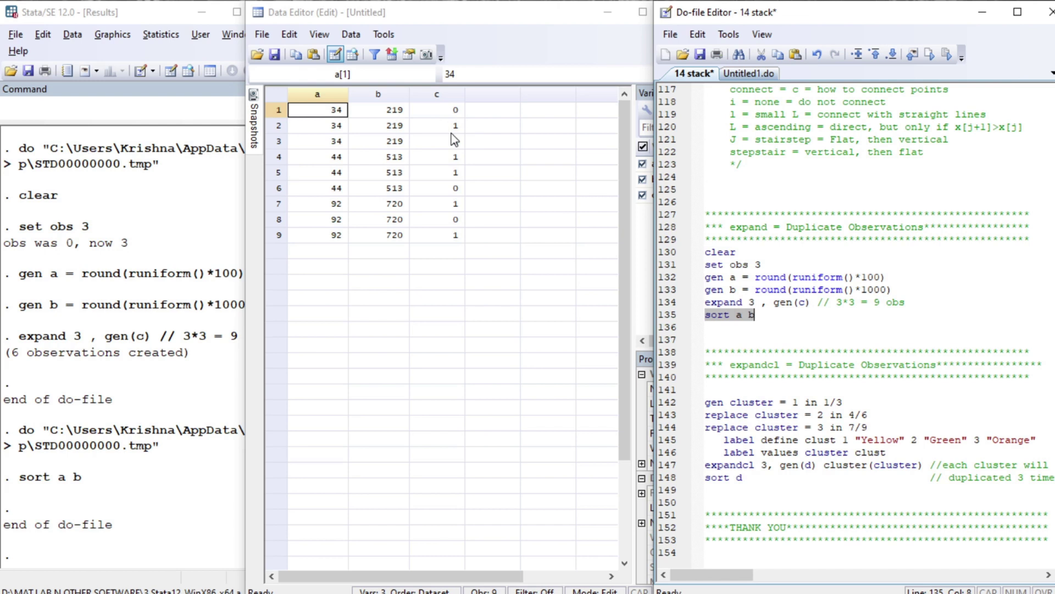
- Examine each set of three duplicated observations in the sorted data: rows 1 to 3, 4 to 6 and 7 to 9
drag(454, 140, 322, 118)
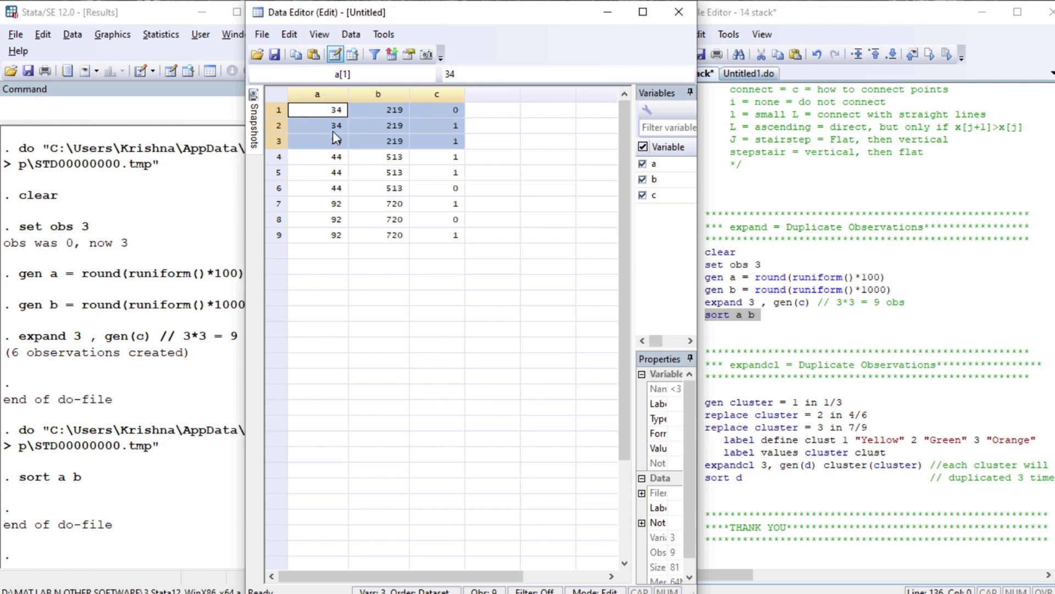
click(329, 158)
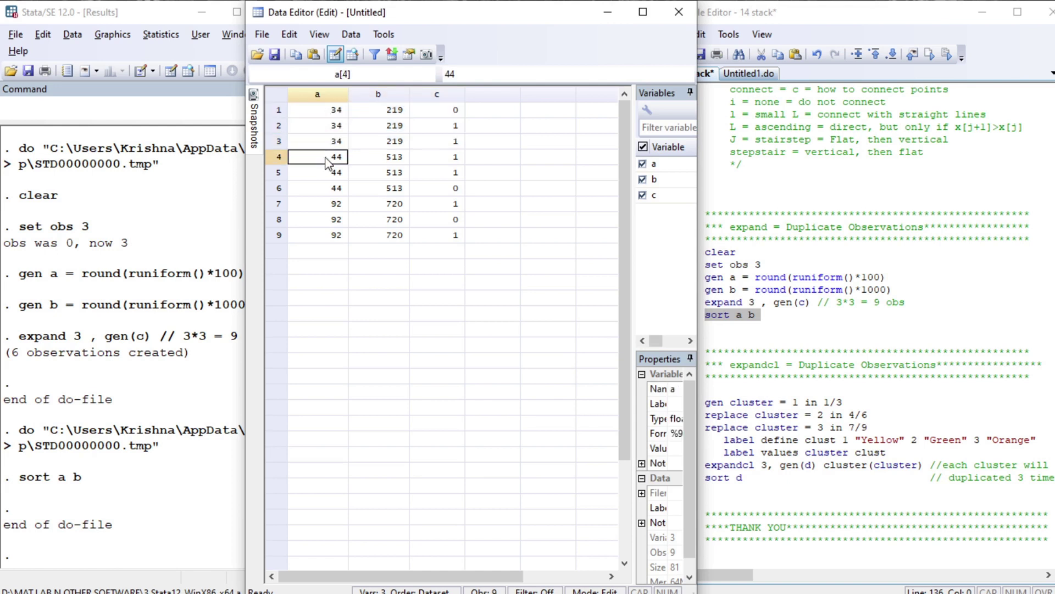
key(shift+Down)
key(shift+Down)
key(shift+Right)
key(shift+Right)
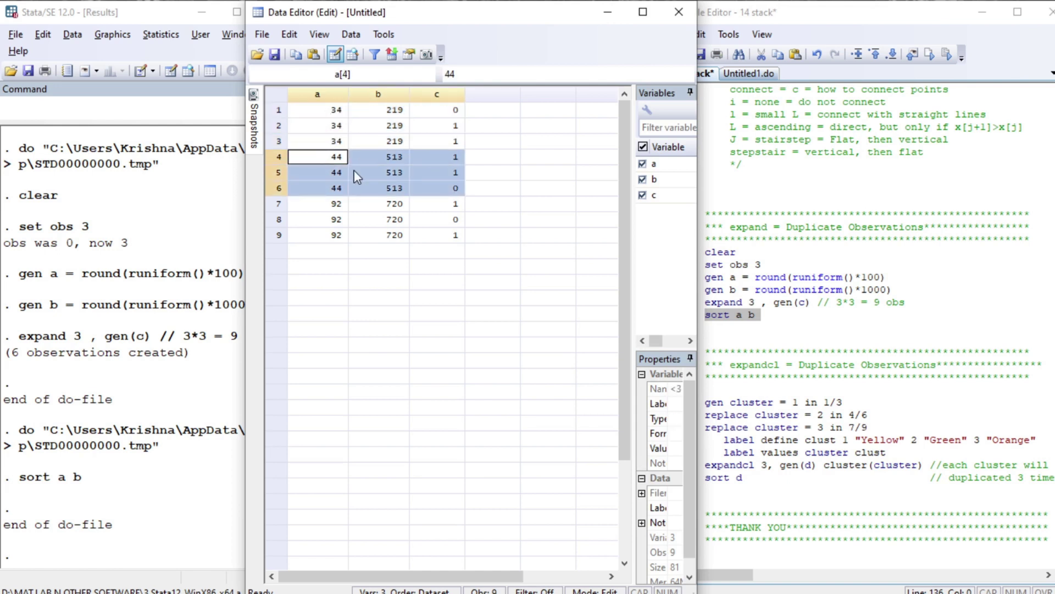
click(327, 205)
key(shift+Down)
key(shift+Down)
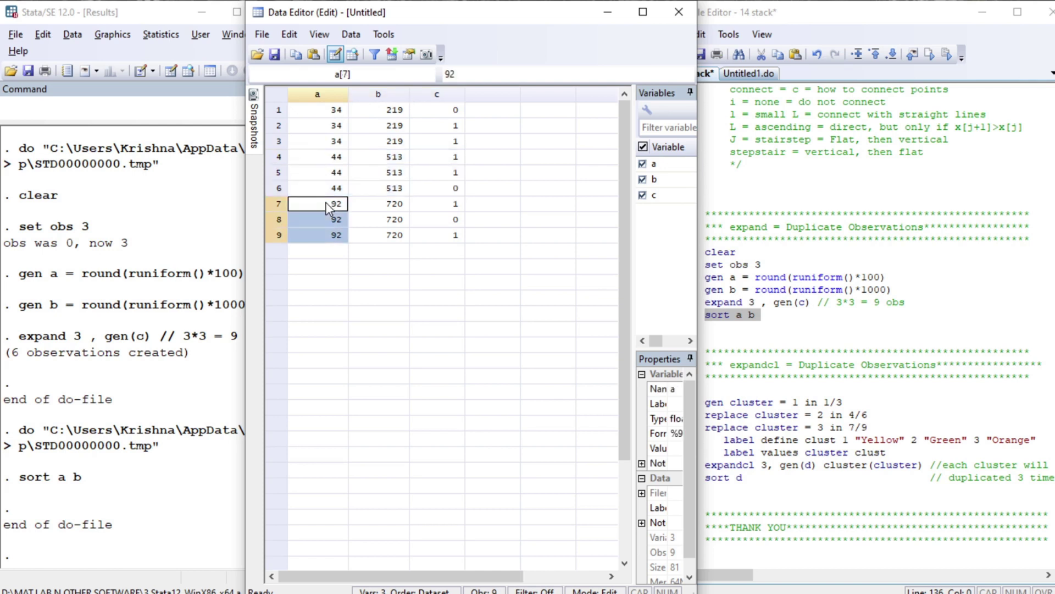
key(shift+Right)
key(shift+Right)
- Execute line 142 to generate the variable cluster with value 1 in observations 1 to 3
click(745, 327)
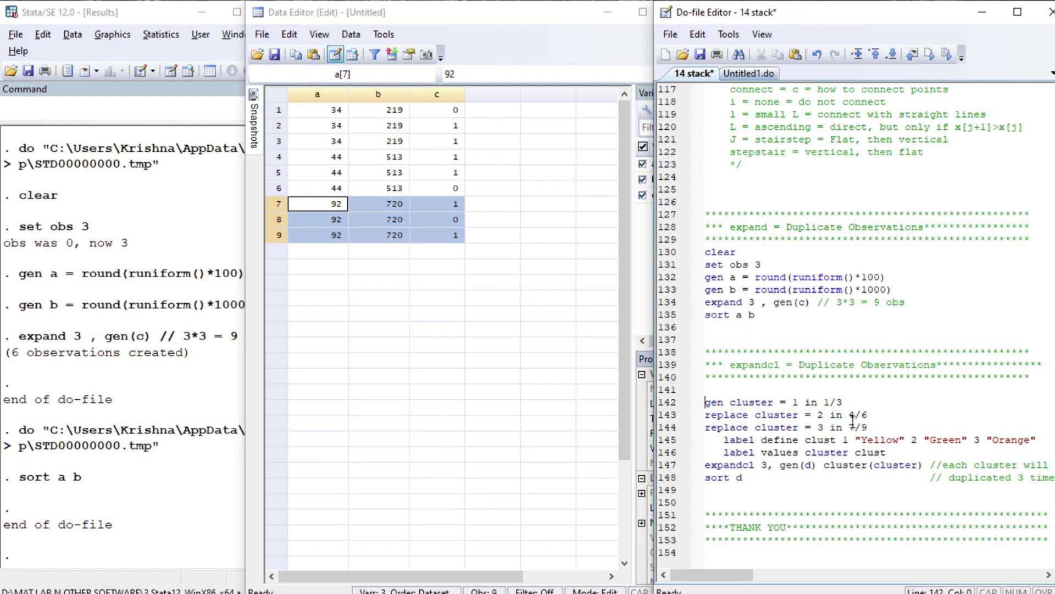
key(shift+End)
key(ctrl+d)
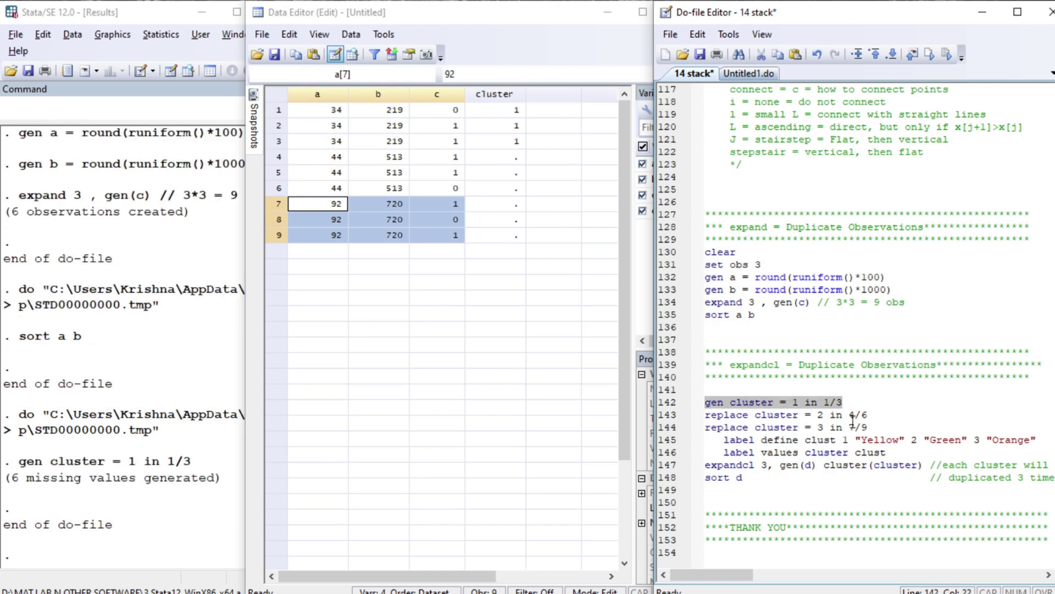
click(388, 252)
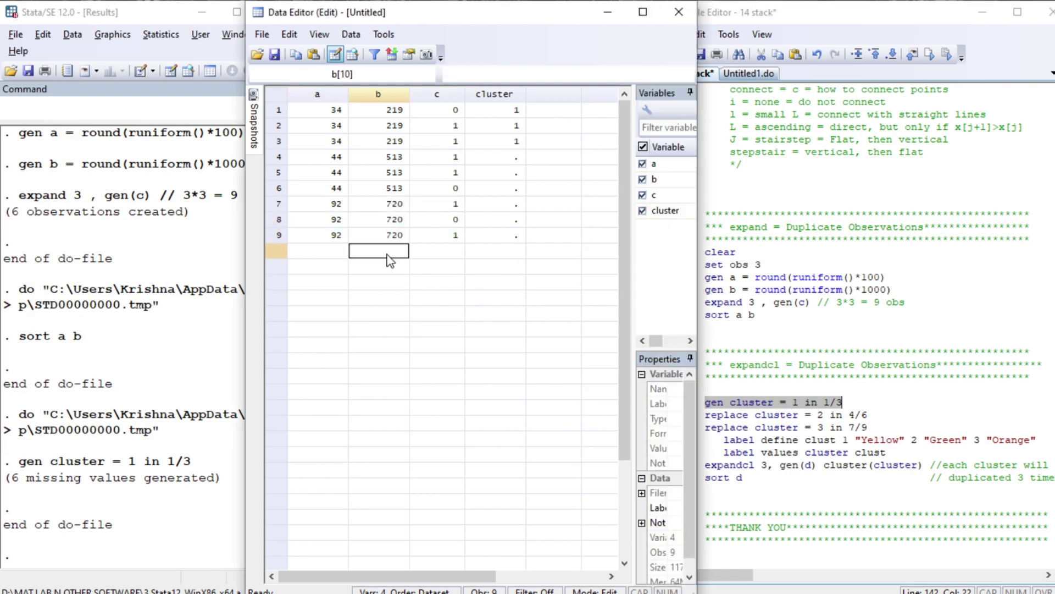
- Execute lines 143 and 144 to set cluster to 2 in observations 4 to 6 and to 3 in observations 7 to 9
click(729, 415)
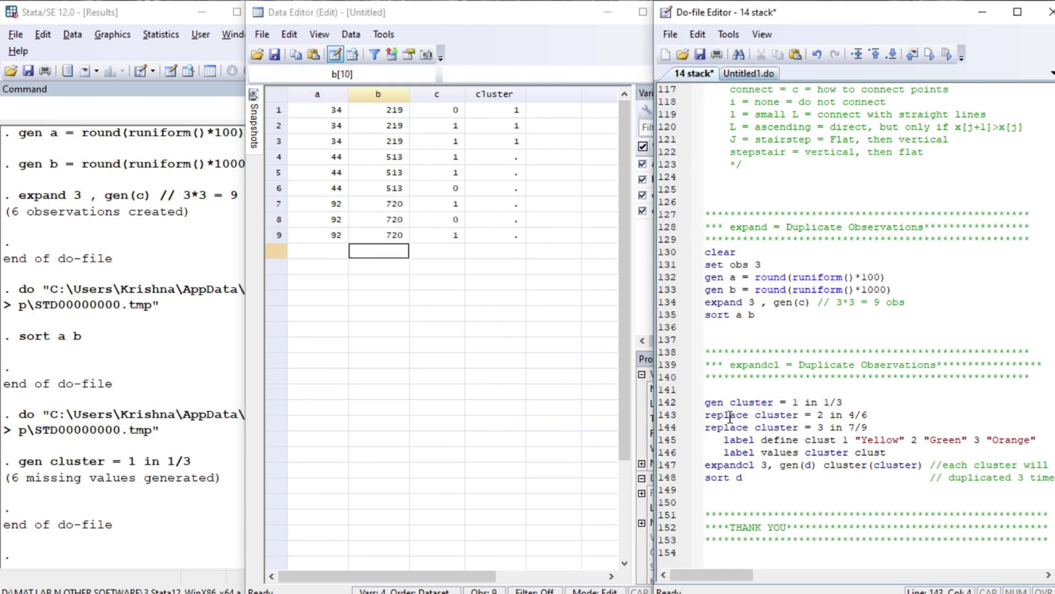
key(shift+End)
key(ctrl+d)
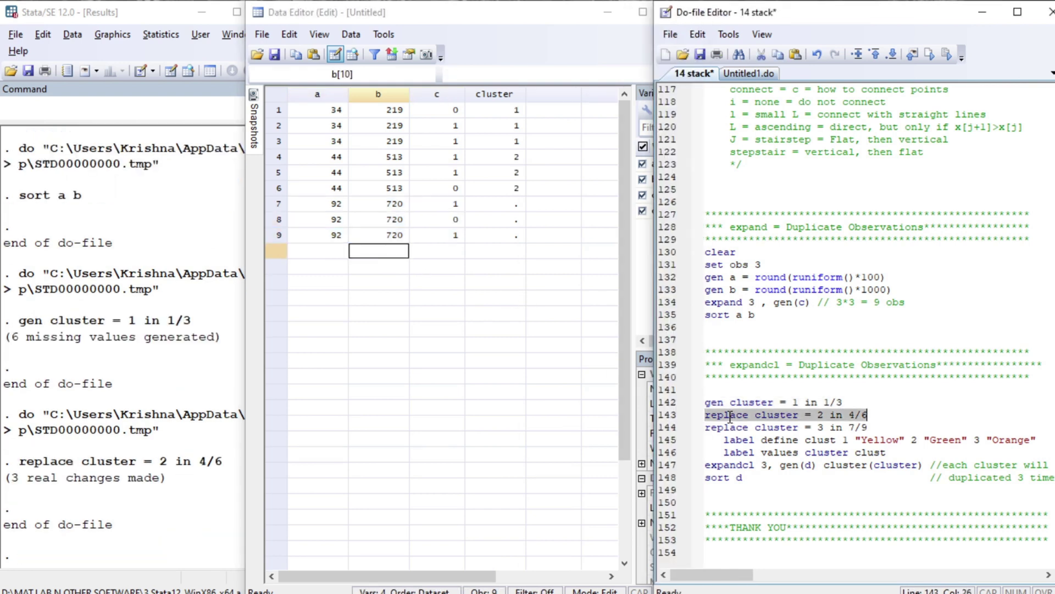
key(Right)
key(shift+End)
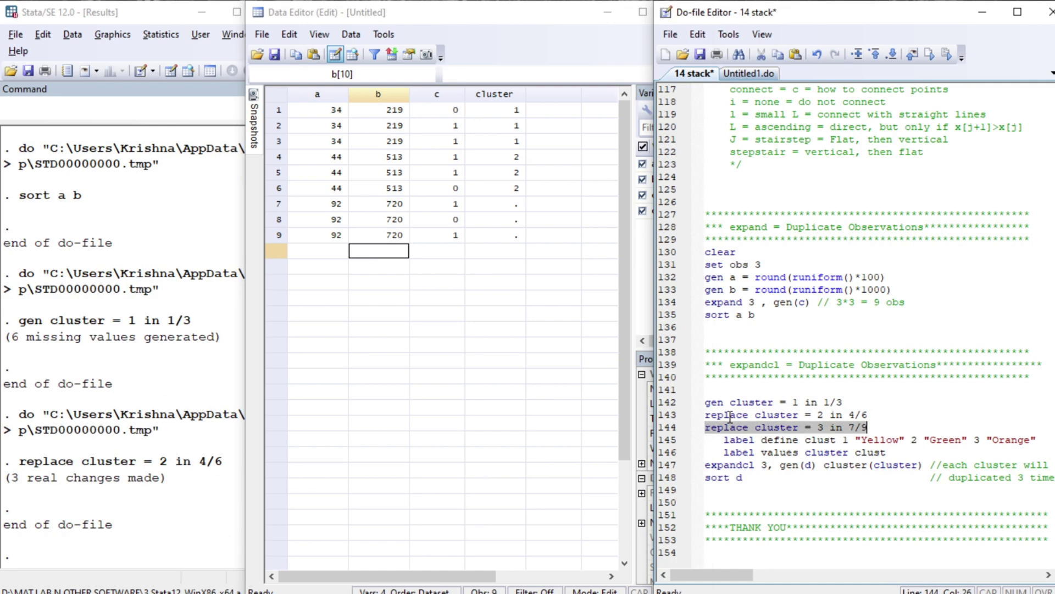
key(ctrl+d)
key(Home)
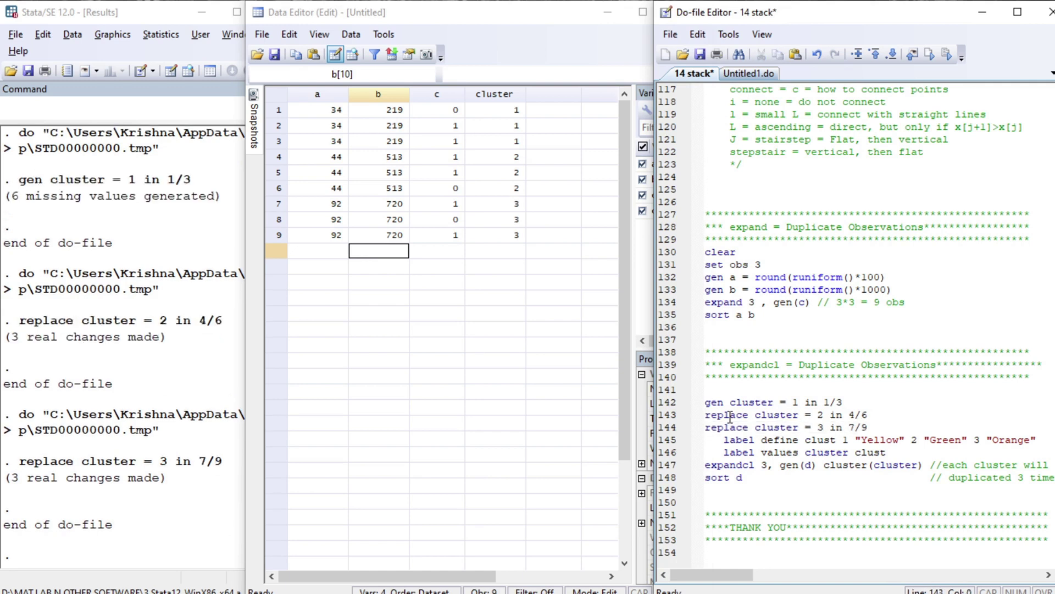
- Examine the values assigned in the cluster column of the data
click(515, 159)
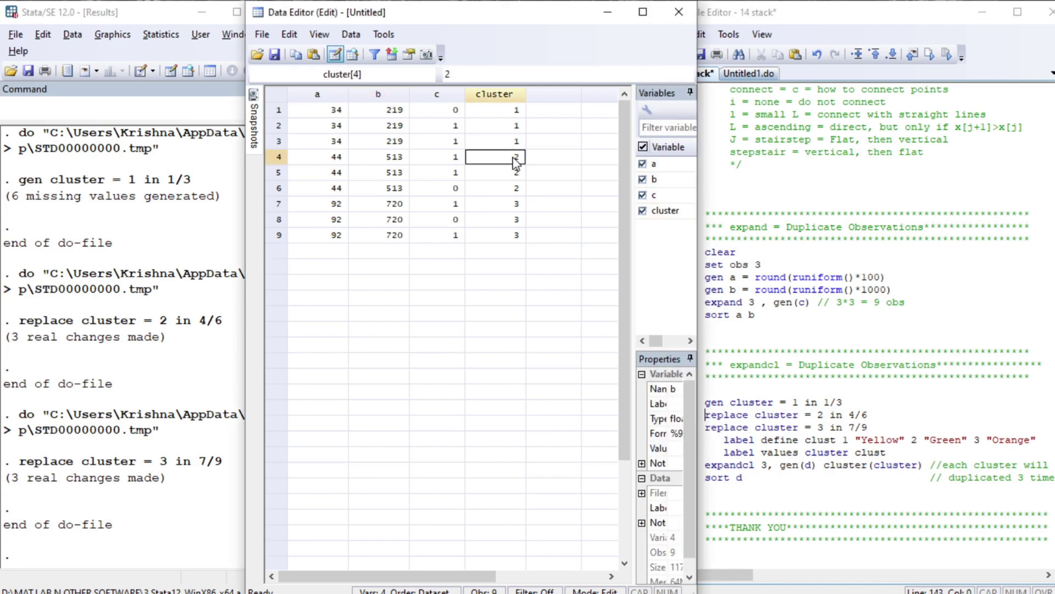
key(Up)
key(Up)
key(Up)
key(shift+Down)
key(shift+Down)
key(Down)
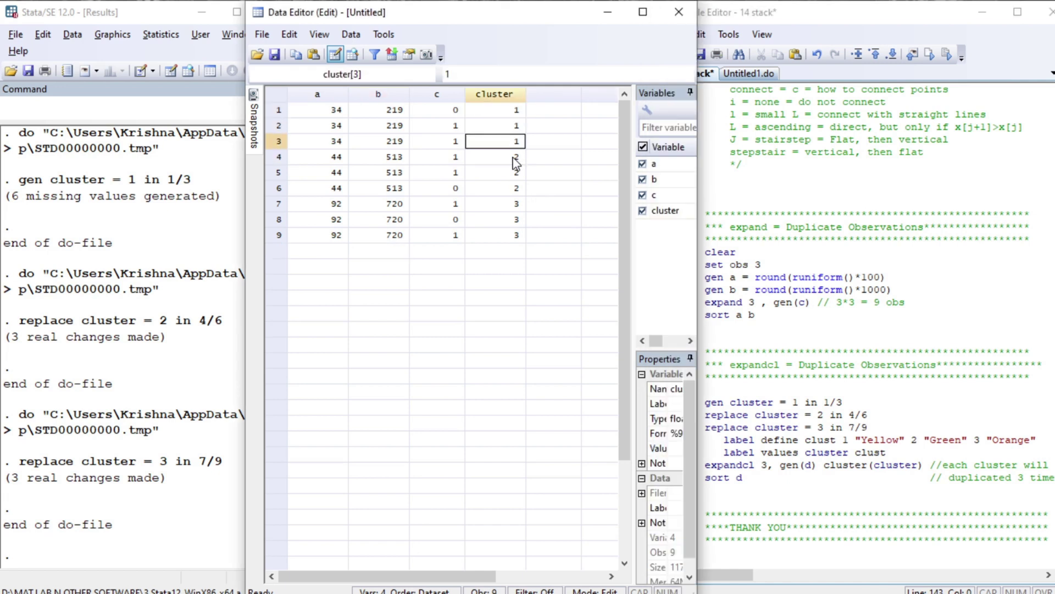
key(Down)
key(Down)
- Execute lines 145 and 146 to define the clust label as 1 Yellow, 2 Green, 3 Orange and apply it to cluster
click(722, 440)
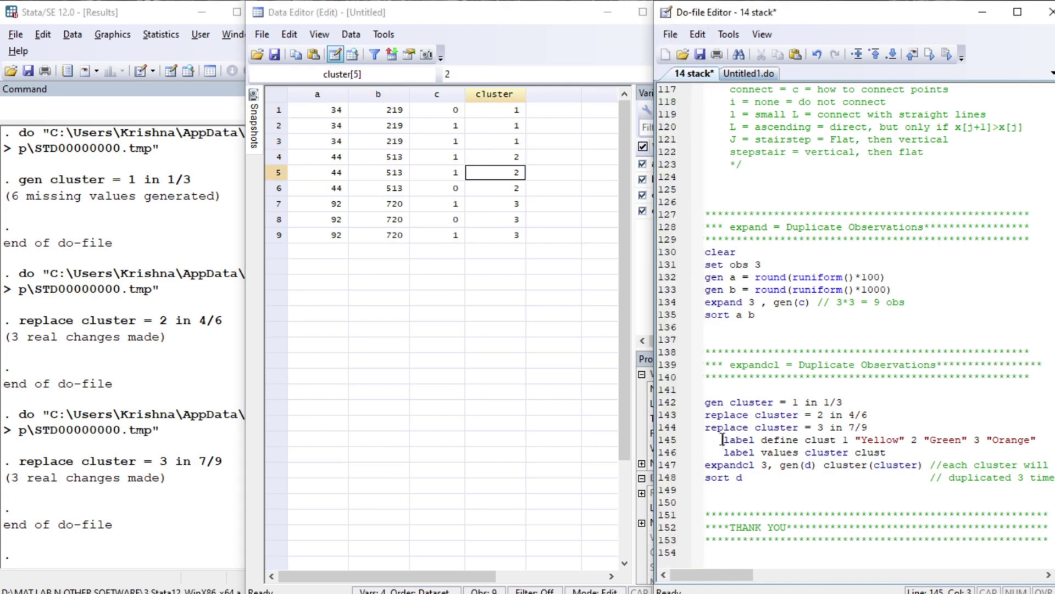
key(shift+Down)
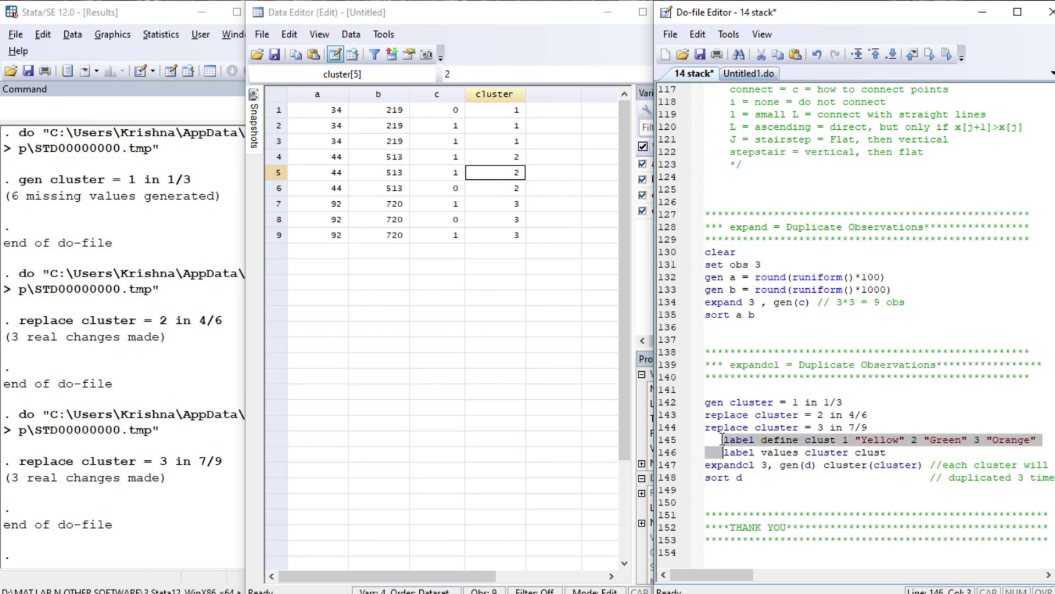
key(shift+End)
key(ctrl+d)
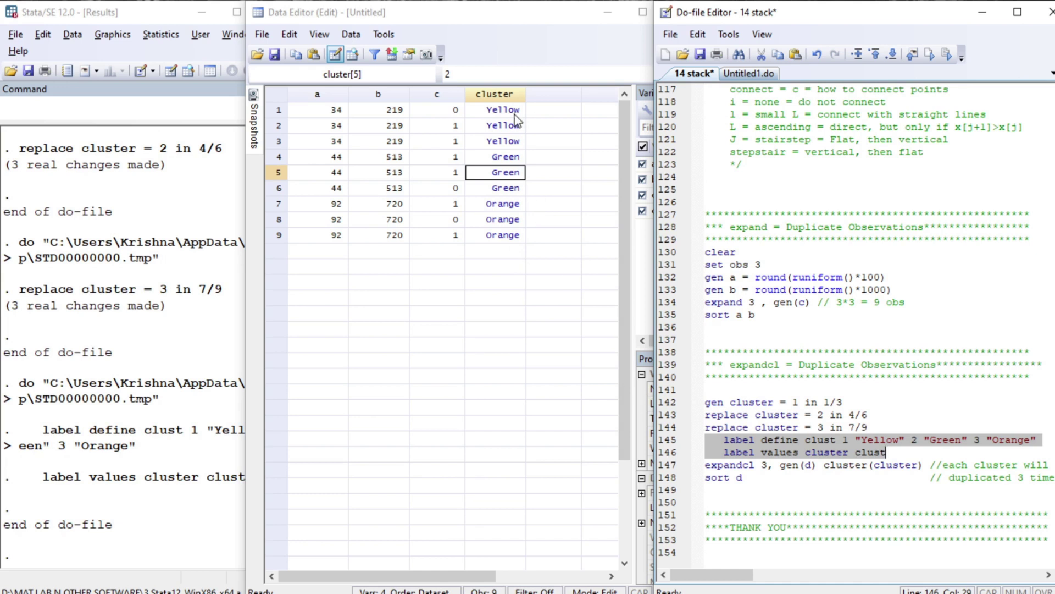
- Execute line 147 to duplicate each cluster 3 times with expandcl, using cluster(cluster) and generating d
click(746, 476)
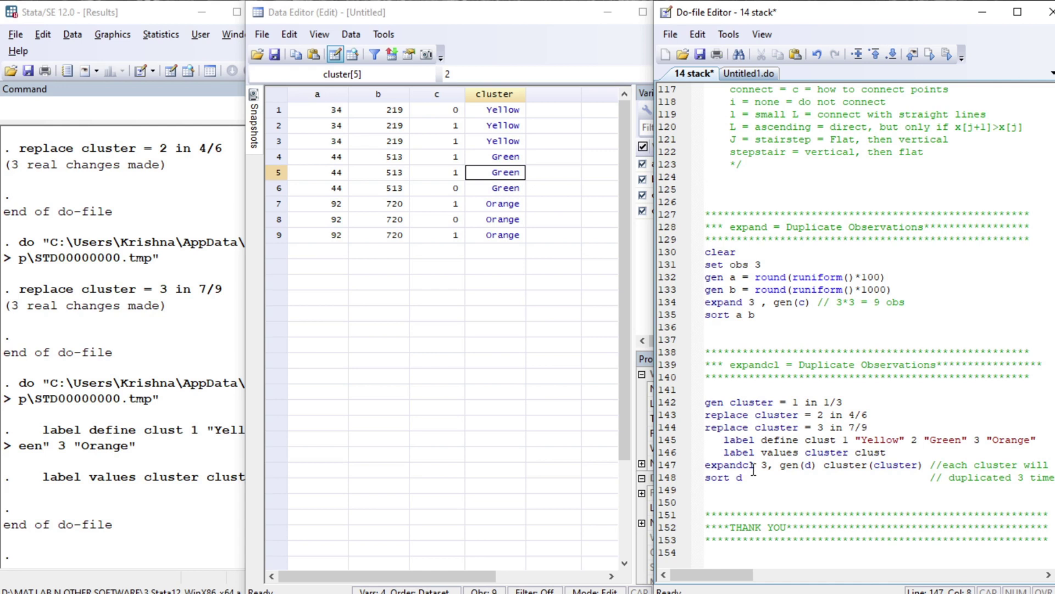
key(shift+Right)
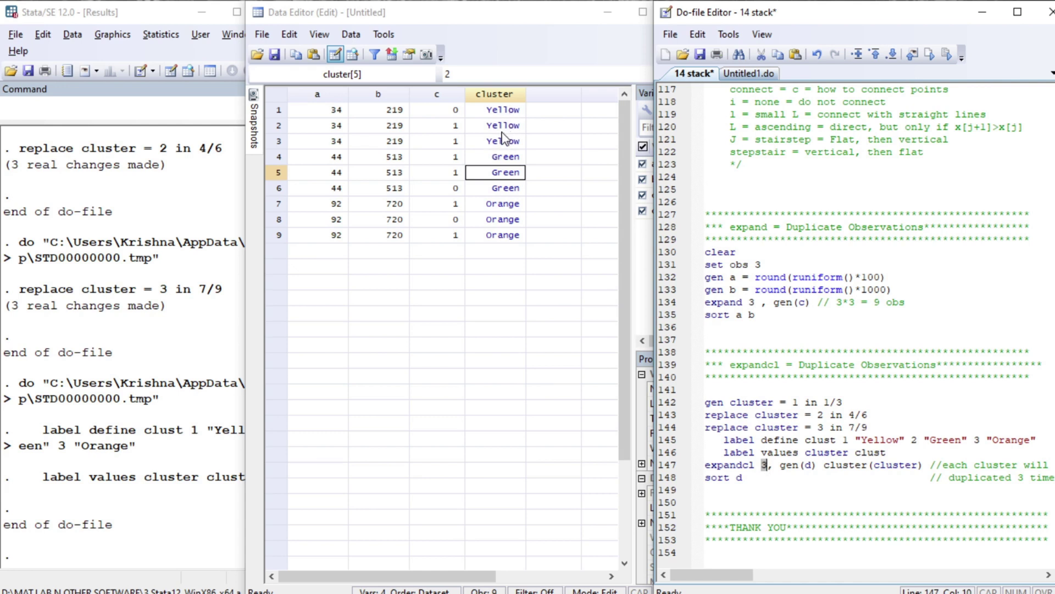
click(709, 465)
key(ctrl+d)
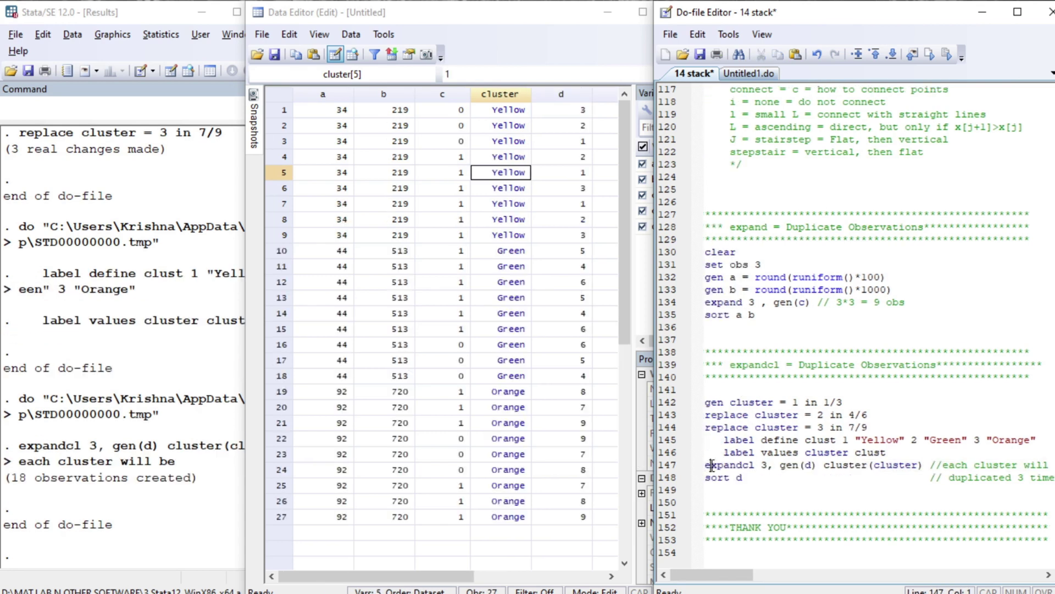
- Examine the cluster(cluster) option of the expandcl command on line 147
key(ctrl+Right)
key(ctrl+Right)
key(ctrl+Right)
key(ctrl+Right)
key(ctrl+Right)
key(ctrl+Right)
key(ctrl+Right)
key(ctrl+Right)
key(ctrl+Right)
key(shift+Right)
key(shift+Right)
key(shift+Right)
key(shift+Right)
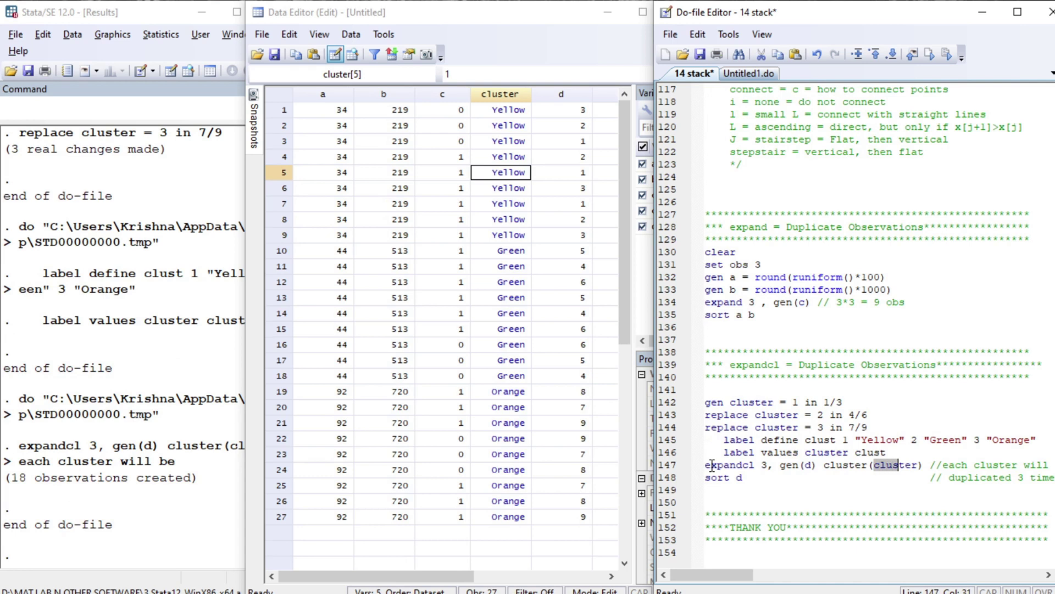
key(shift+Right)
key(shift+Right)
key(shift+Right)
key(Left)
- Execute line 148 to sort the expanded data by d
click(755, 476)
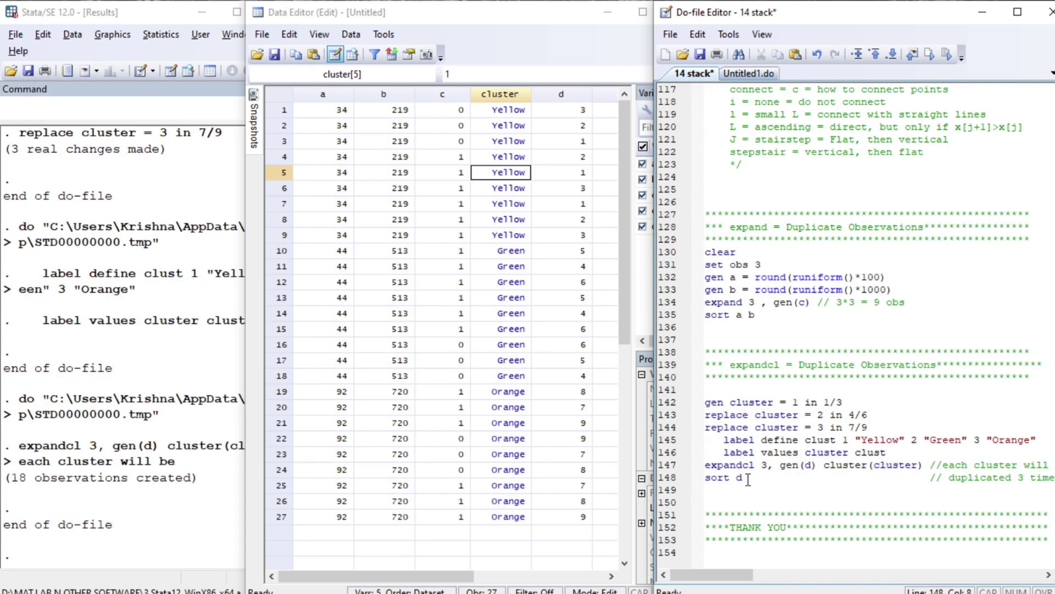
key(shift+Home)
key(ctrl+d)
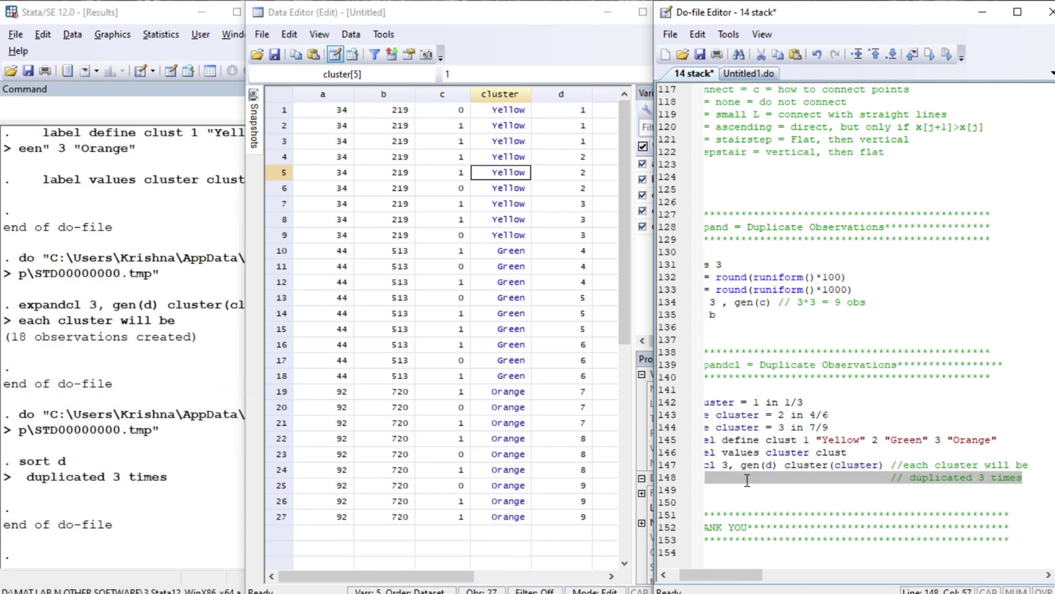
key(Left)
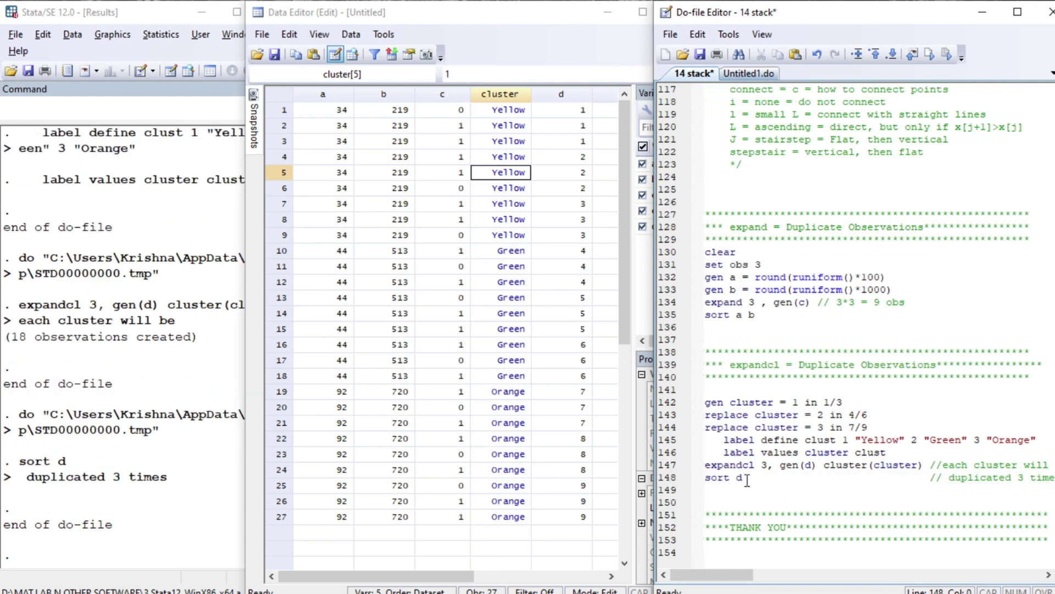
- Examine the rows sharing each d value of 1, 2 and 3 within the Yellow cluster
click(507, 112)
click(564, 113)
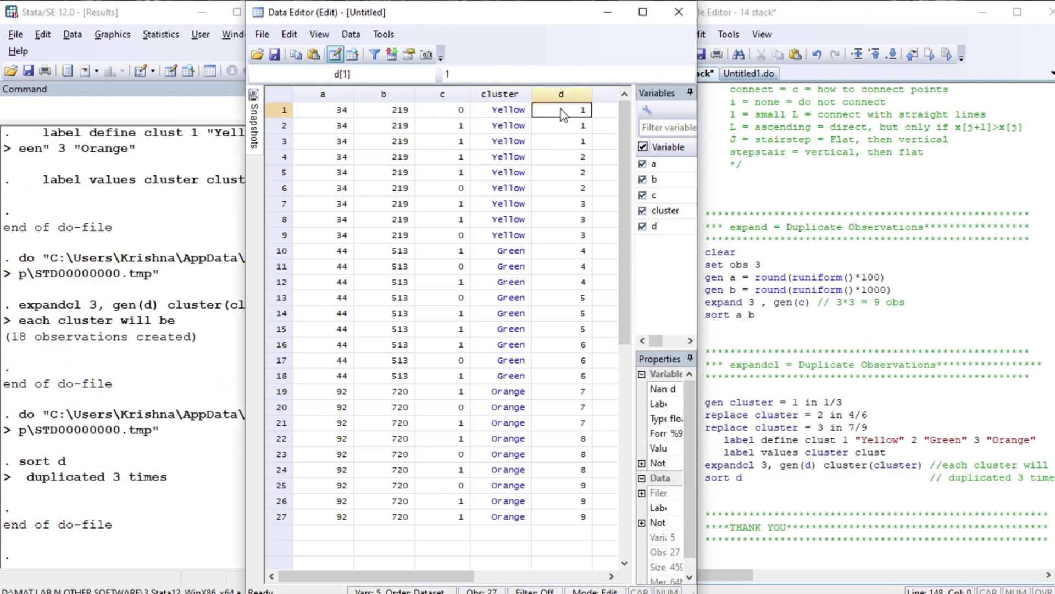
key(shift+Down)
key(shift+Down)
key(shift+Down)
key(shift+Up)
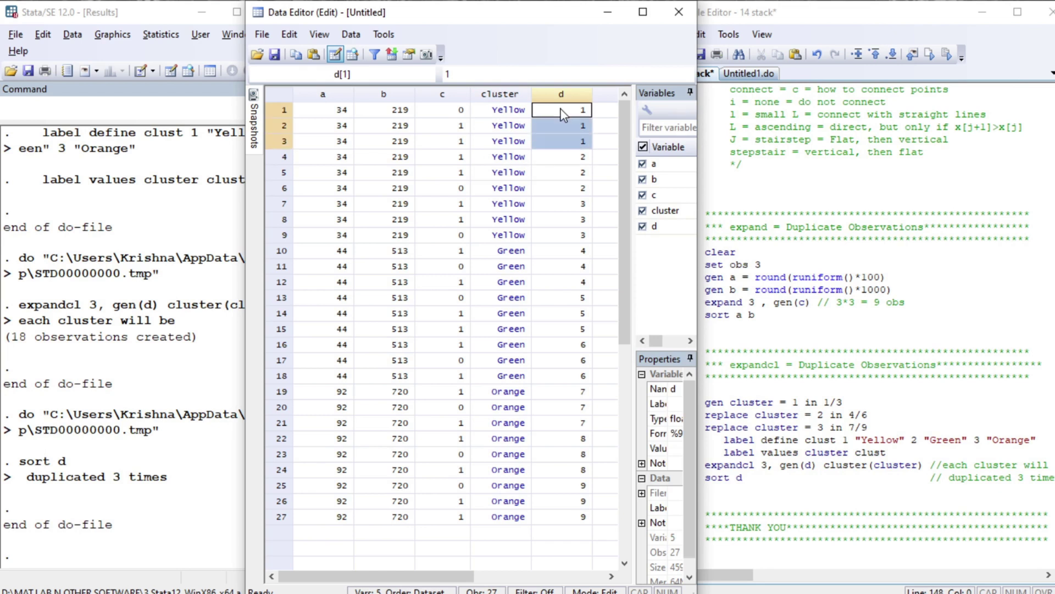
key(Down)
key(Down)
key(Down)
key(Down)
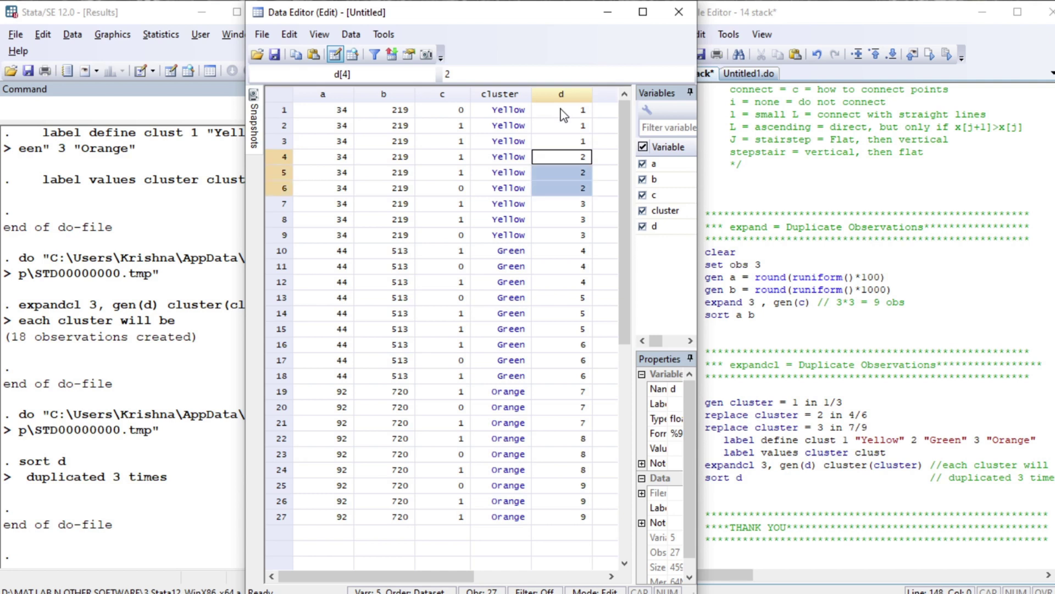
key(Down)
key(Down)
key(shift+Down)
key(shift+Down)
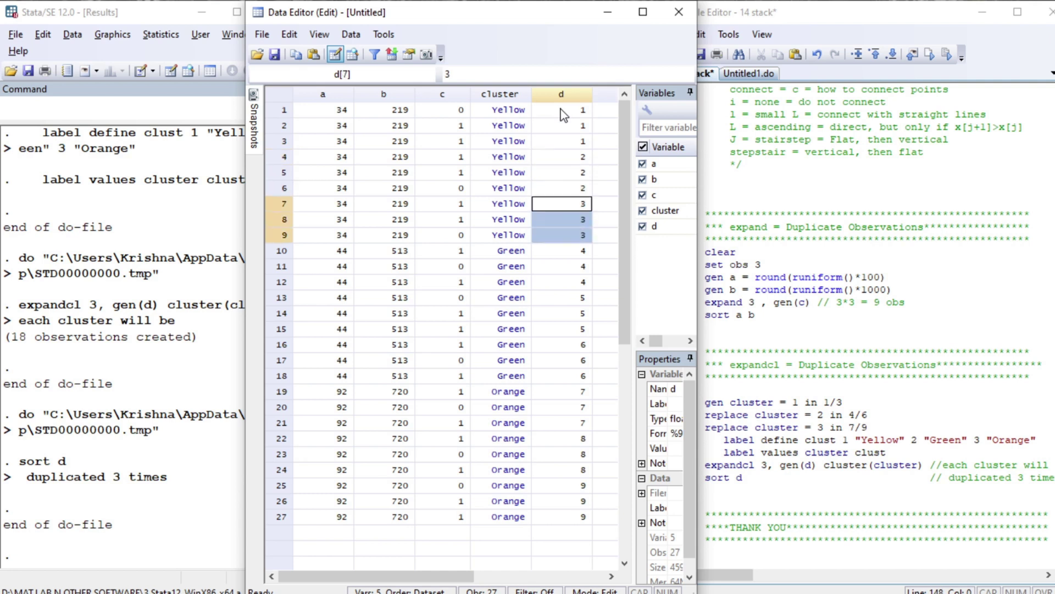
- Examine the Yellow cluster's d values again as one block, starting from the first row
key(shift+Up)
key(shift+Up)
key(Up)
key(Up)
key(Up)
key(Up)
key(Up)
key(Up)
key(shift+Down)
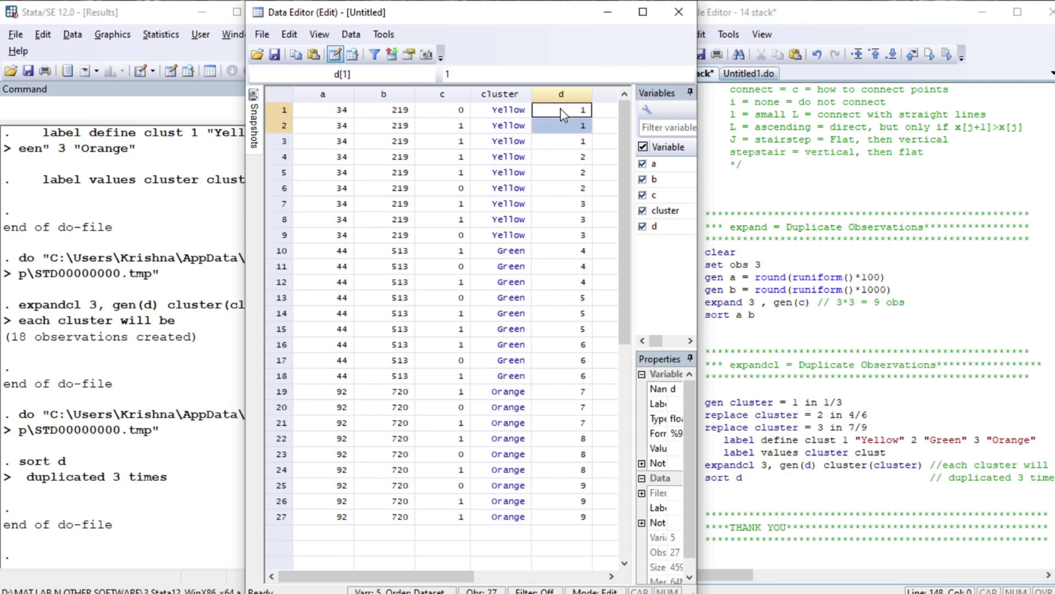
key(shift+Down)
key(shift+Down)
key(shift+Down)
key(shift+Down)
key(shift+Down)
key(shift+Down)
key(shift+Down)
key(Down)
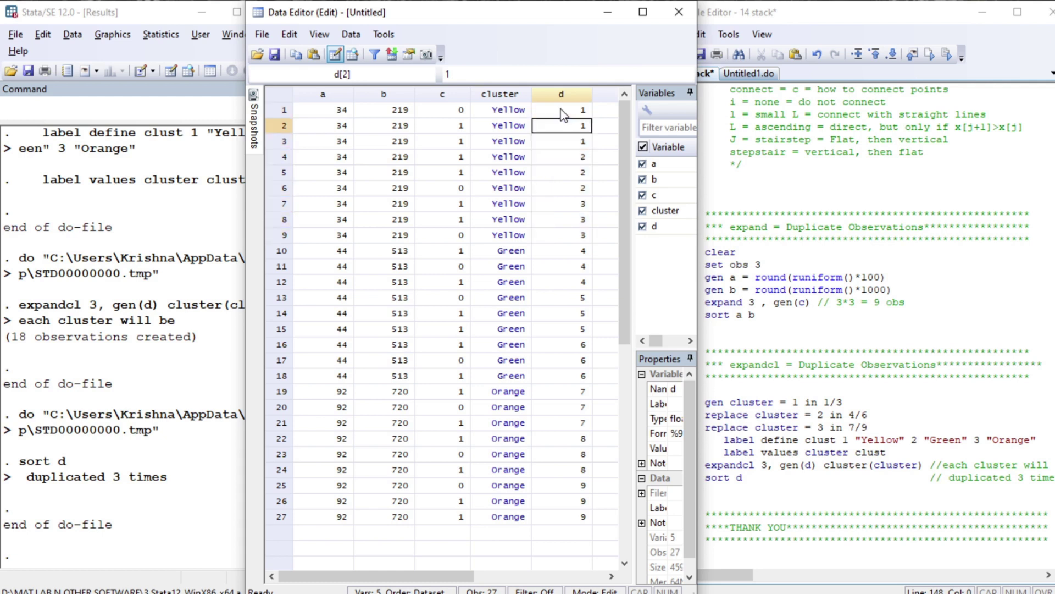
- Examine the rows sharing the d value of 4 at the start of the Green cluster
key(Down)
key(Down)
key(Down)
key(Down)
key(Down)
key(Down)
key(Down)
key(Down)
key(shift+Down)
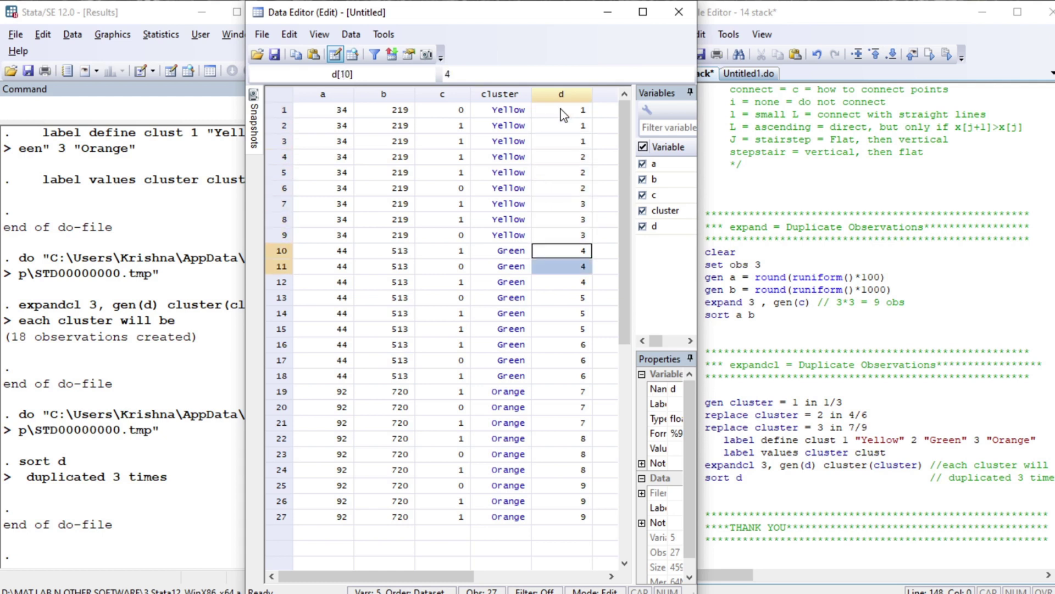
key(shift+Down)
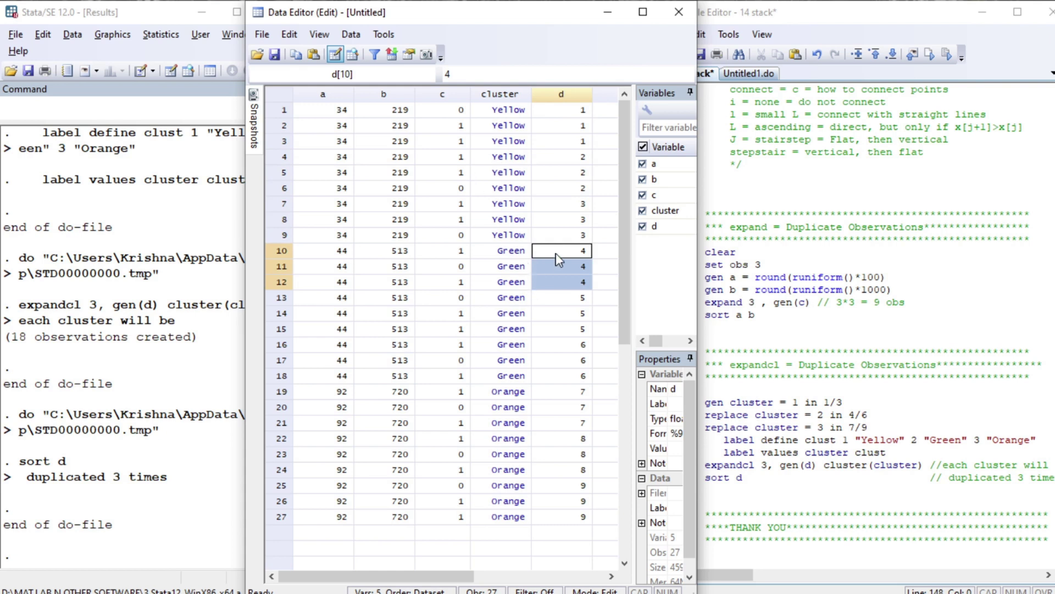
- Examine the Green cluster's rows sharing the d value of 5, followed by those sharing 6
click(562, 305)
key(shift+Down)
key(shift+Down)
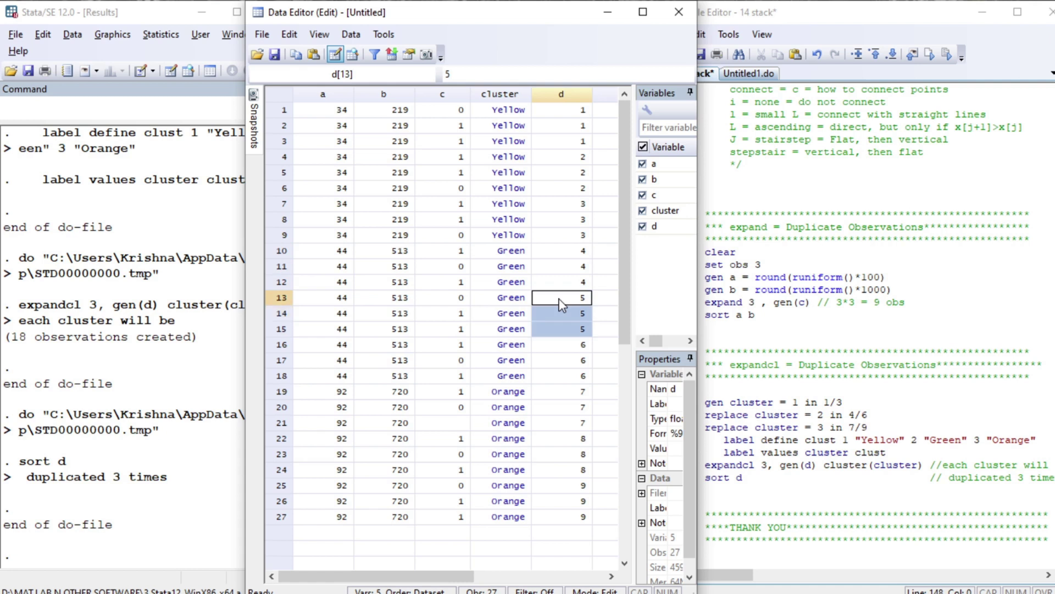
key(Down)
key(Down)
key(shift+Down)
key(shift+Down)
- Examine all of the Green cluster's d values as one block, from row 10 through row 18
key(Up)
key(Up)
key(Up)
key(Up)
key(Up)
key(Up)
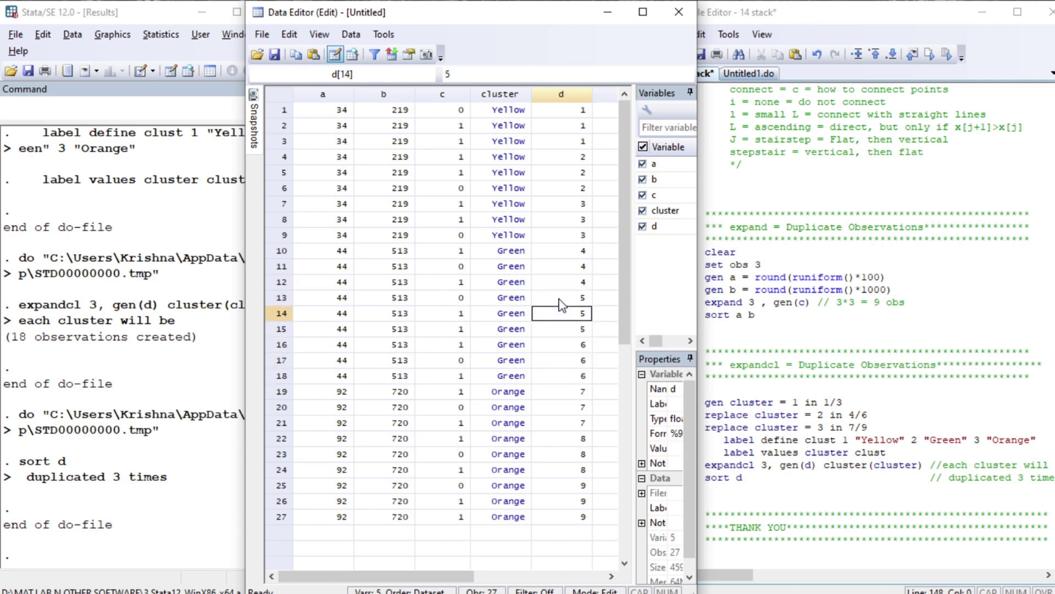
key(Up)
key(shift+Down)
key(shift+Down)
key(shift+Down)
key(shift+Down)
key(shift+Down)
key(shift+Down)
key(shift+Down)
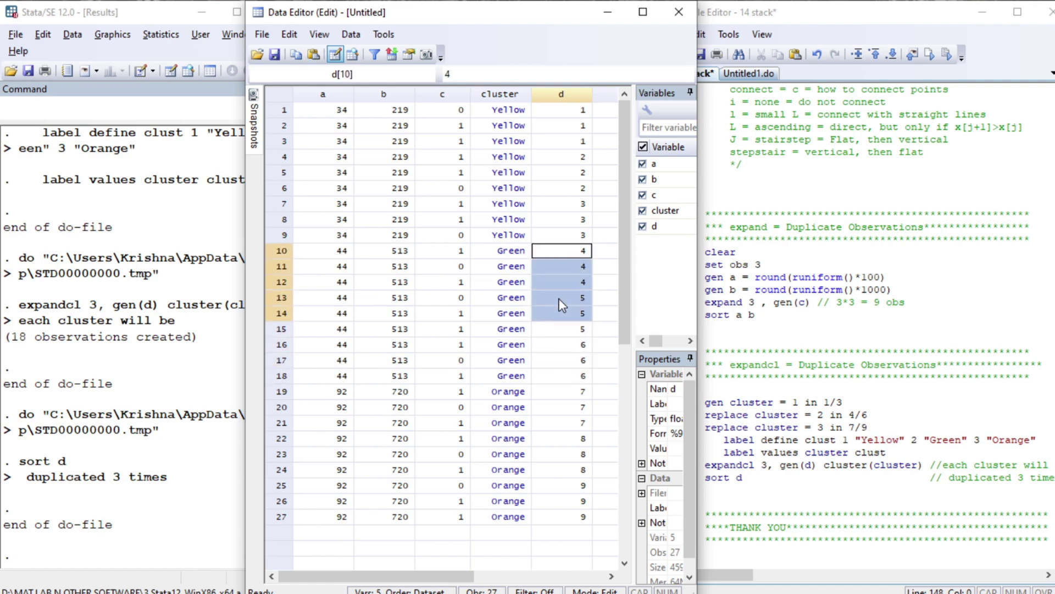
key(shift+Down)
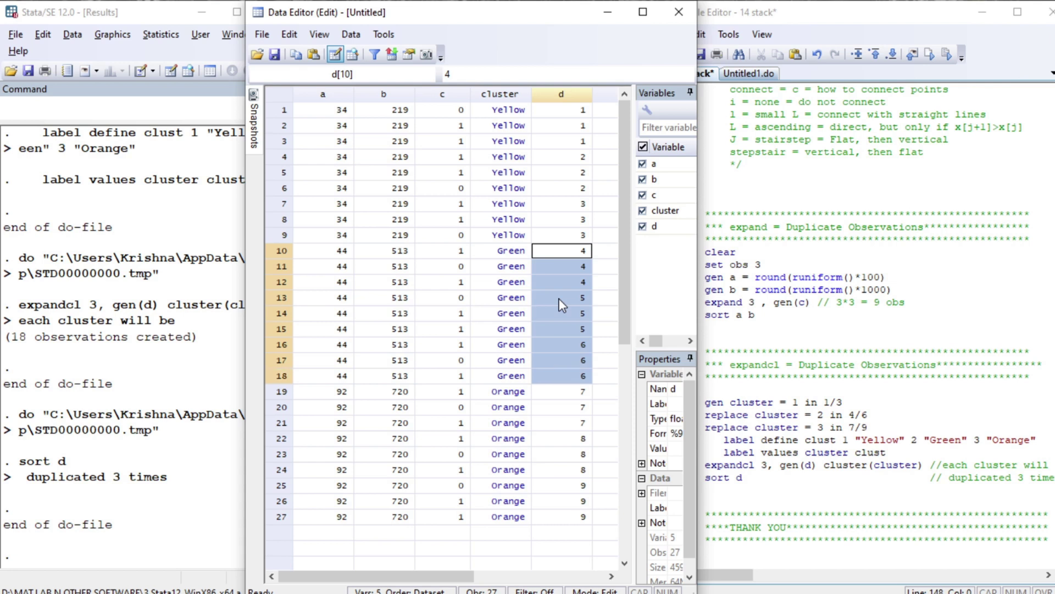
click(749, 495)
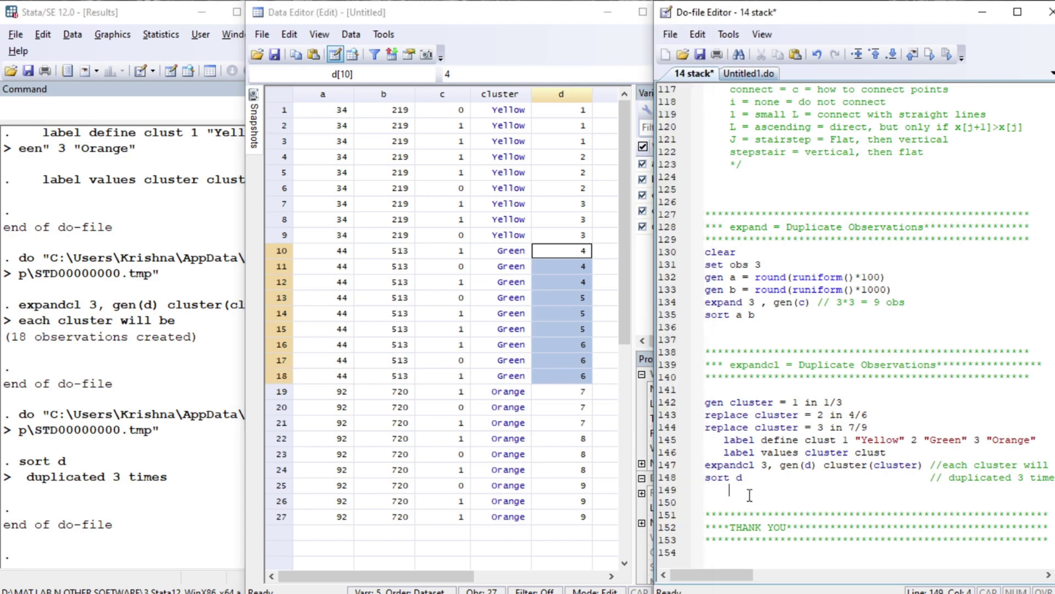
click(318, 116)
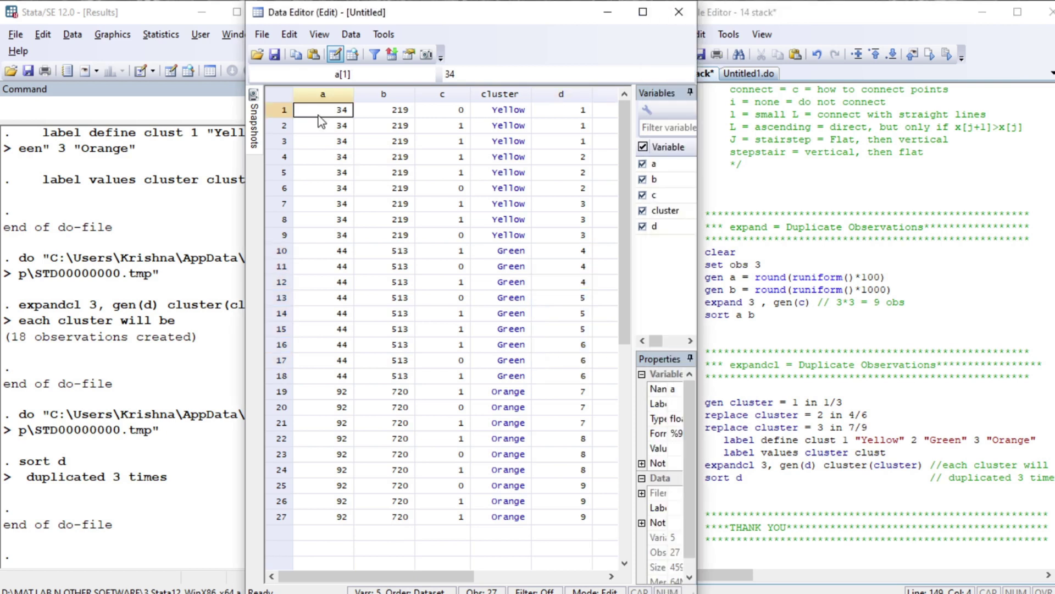
click(731, 492)
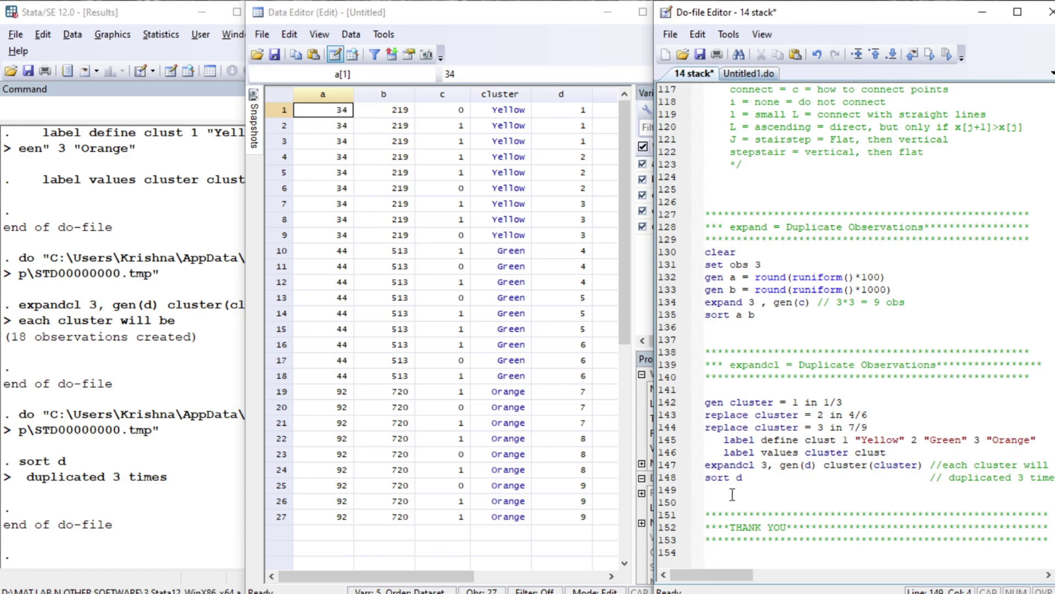
click(732, 497)
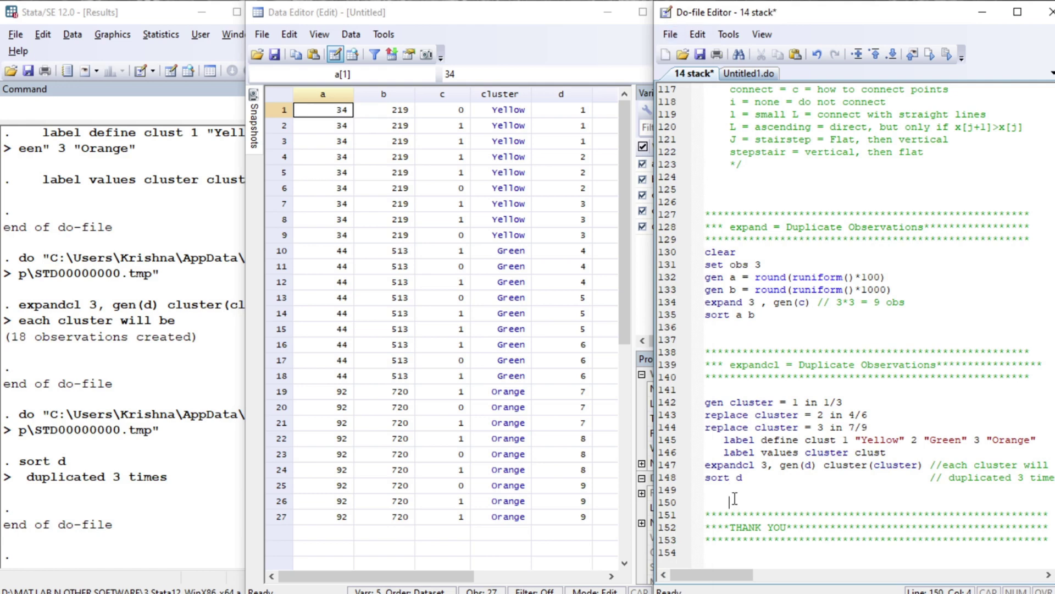